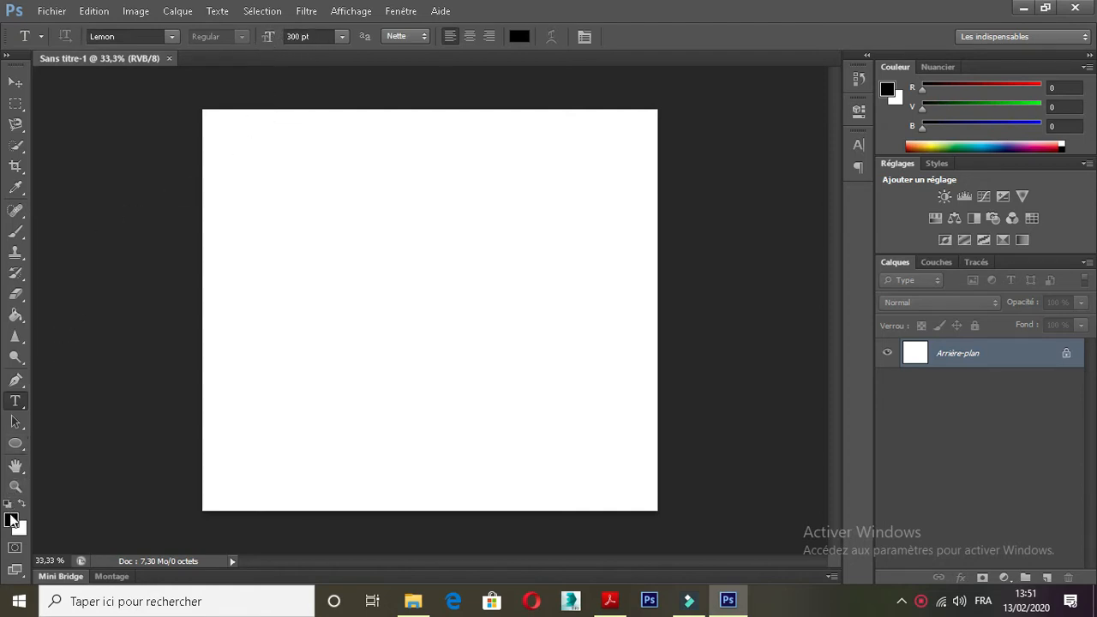
Step: Add the text HELLO in black 300 pt Lemon and move it to the centre of the canvas
click(253, 287)
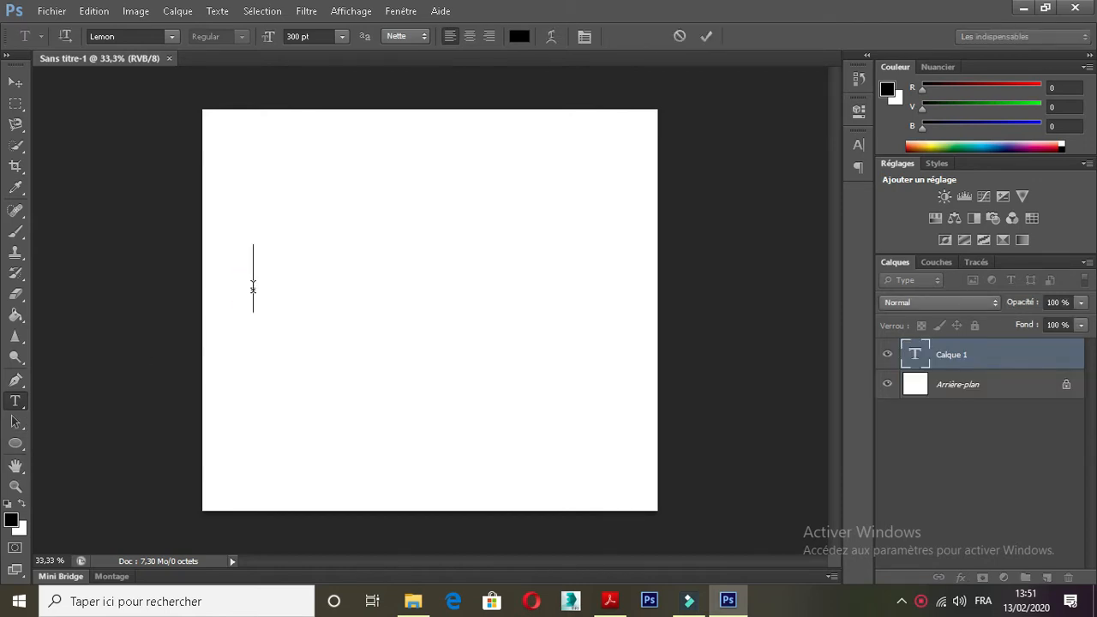
text(HE)
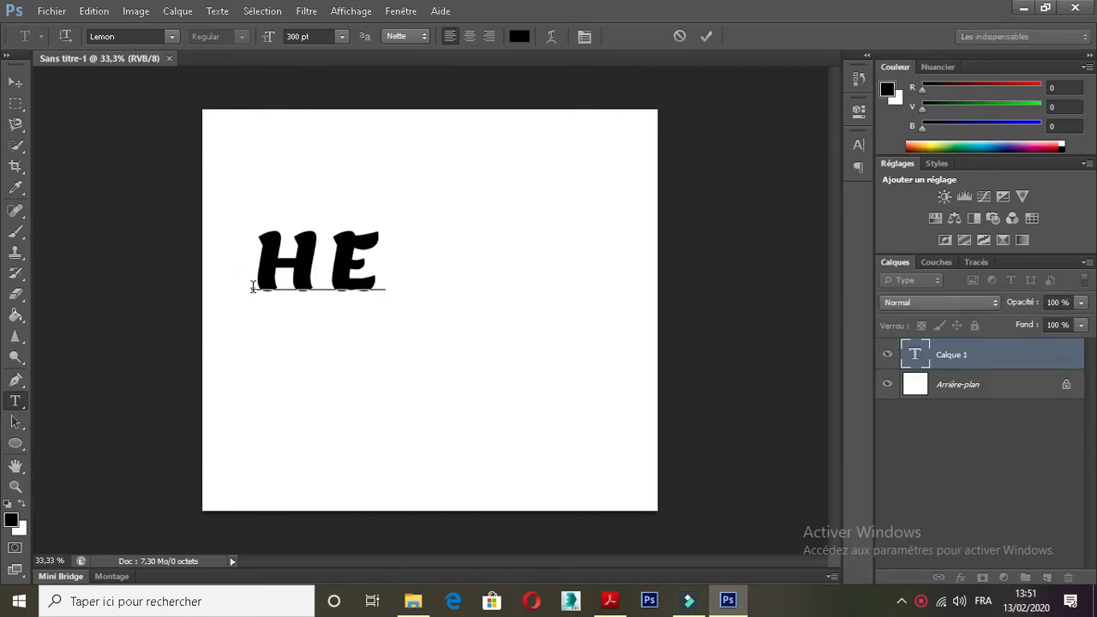
text(LLO)
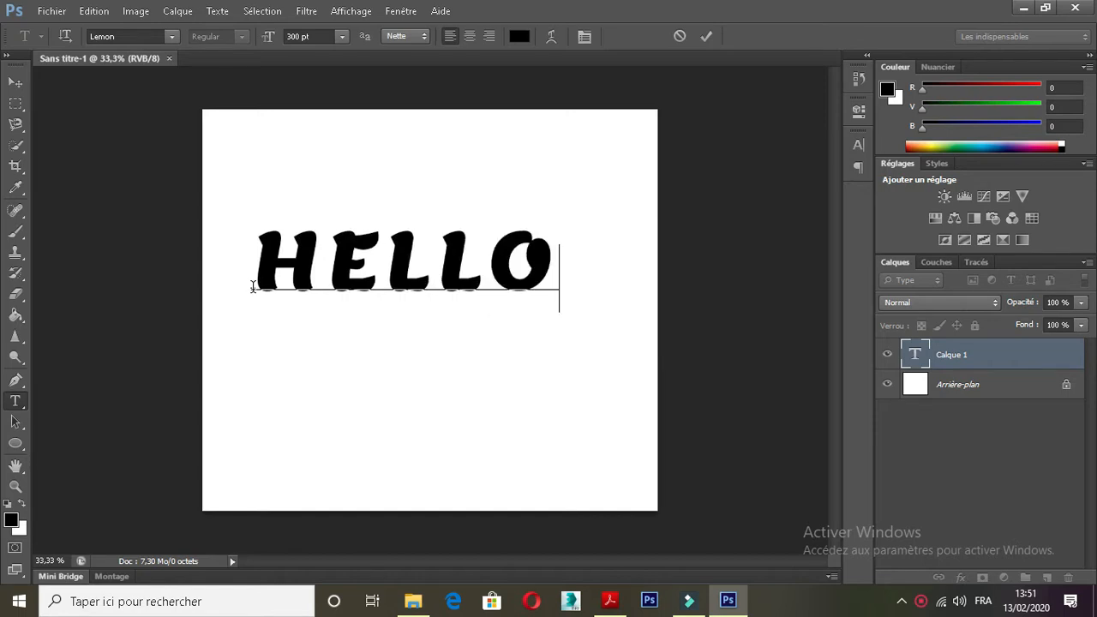
click(705, 37)
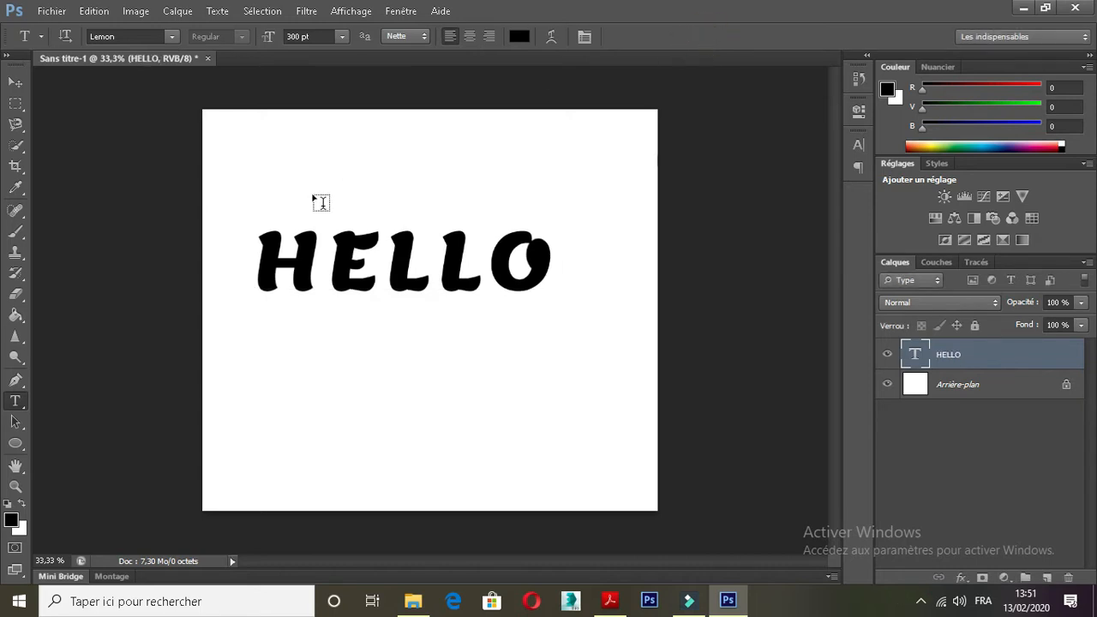
click(15, 82)
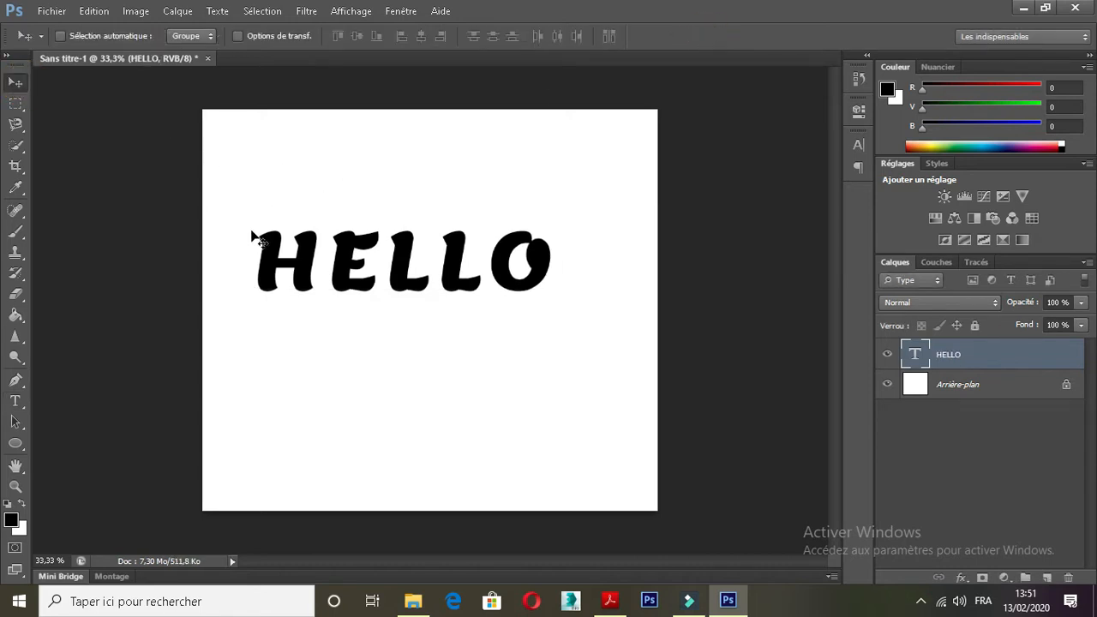
drag(267, 255, 290, 307)
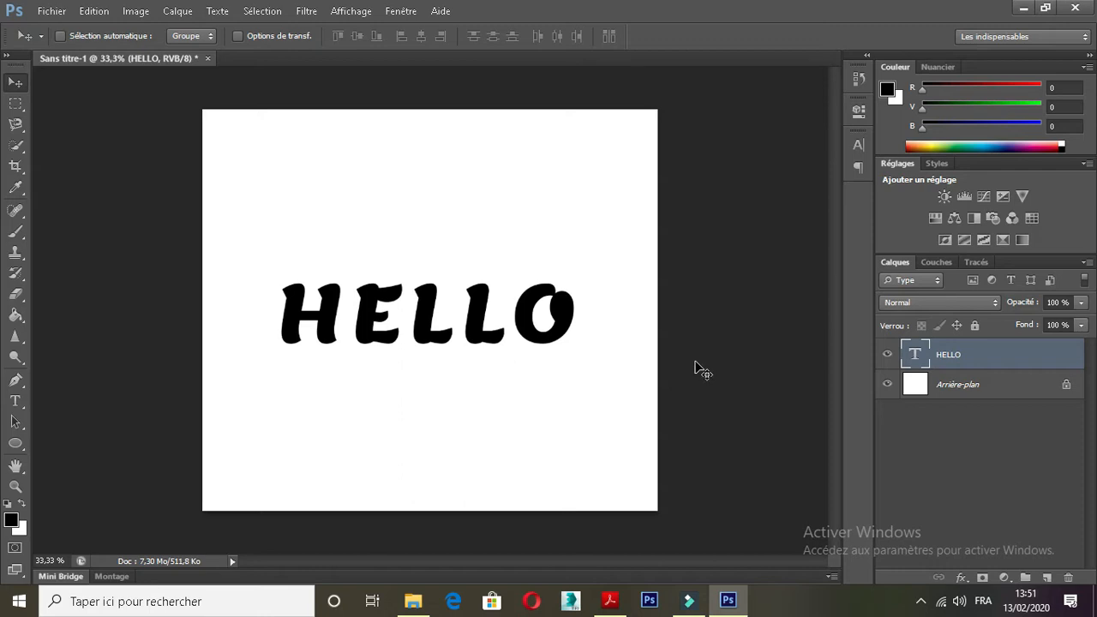
Step: Create a new layer above the text and fill it with the light grey ccc6c6
key(ctrl+shift+n)
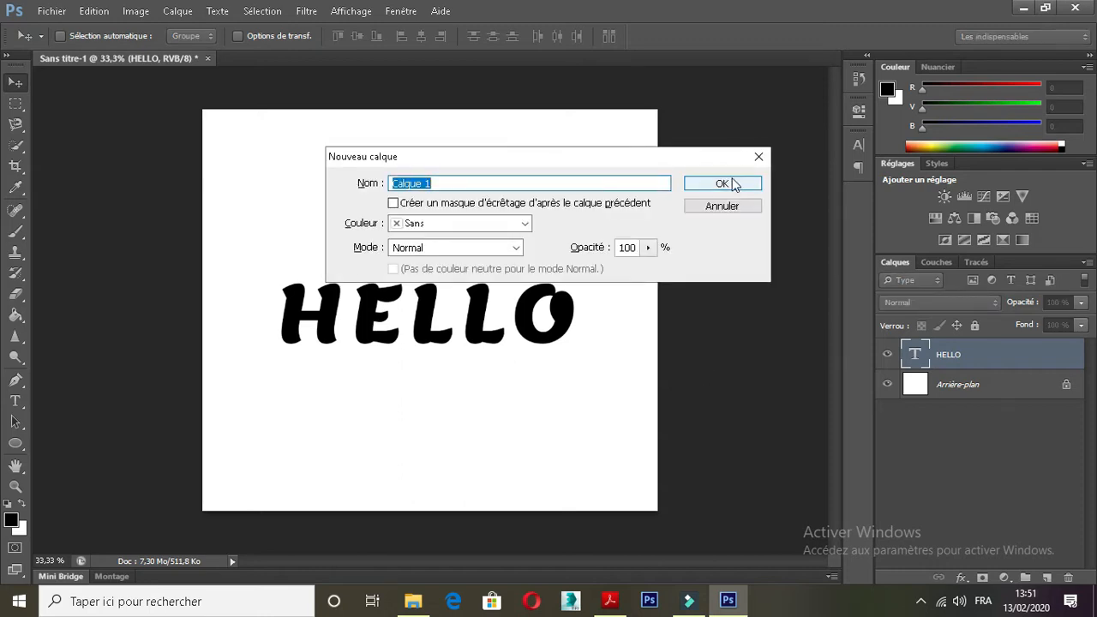
click(722, 184)
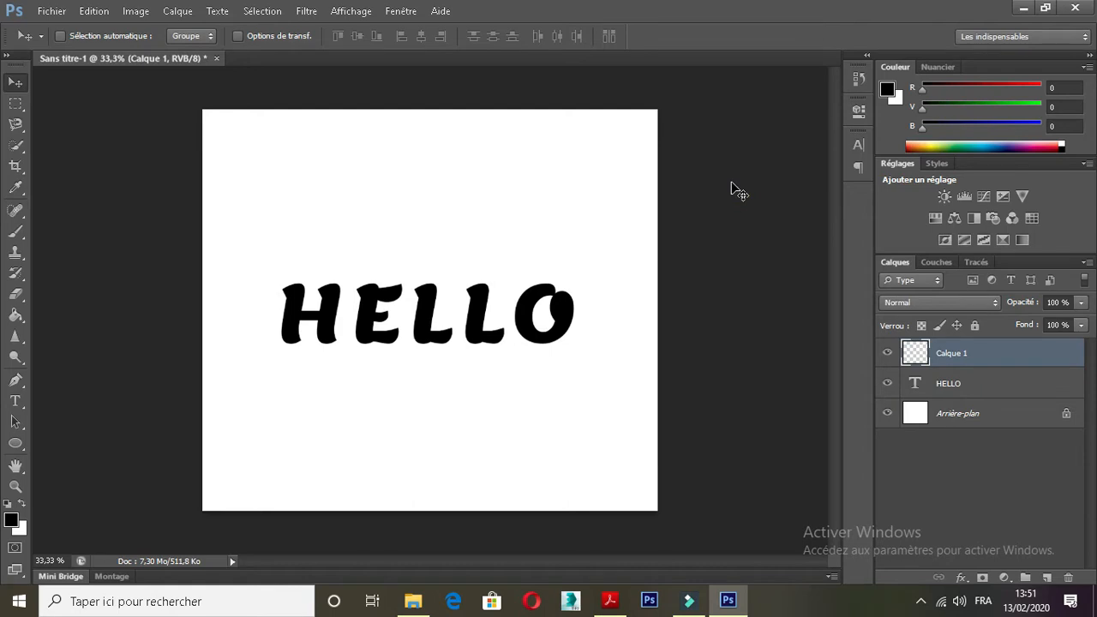
click(16, 316)
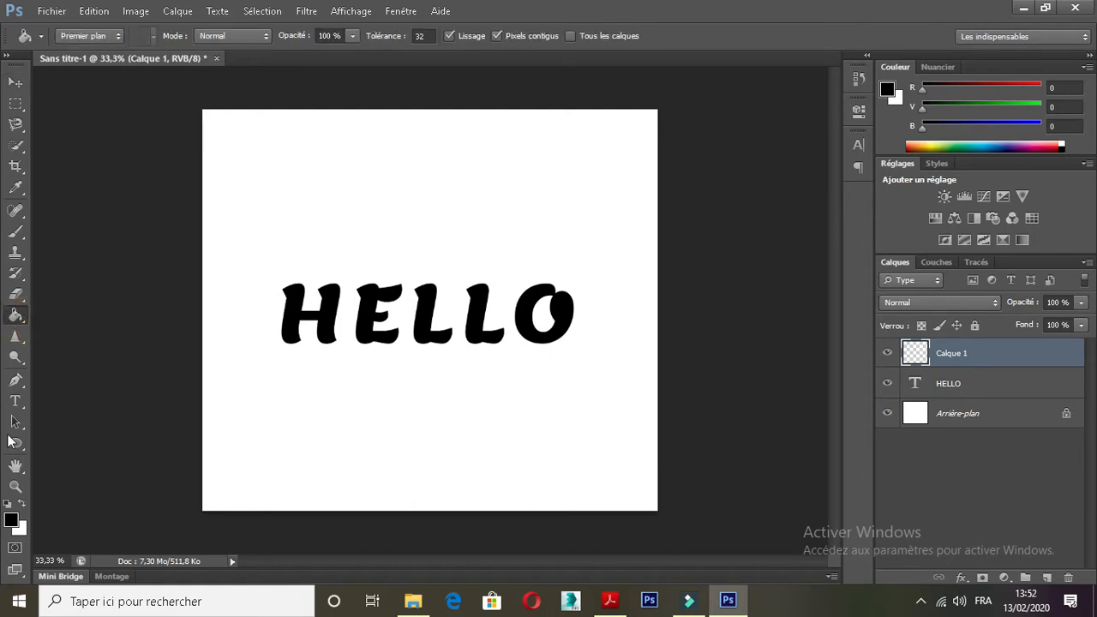
click(12, 519)
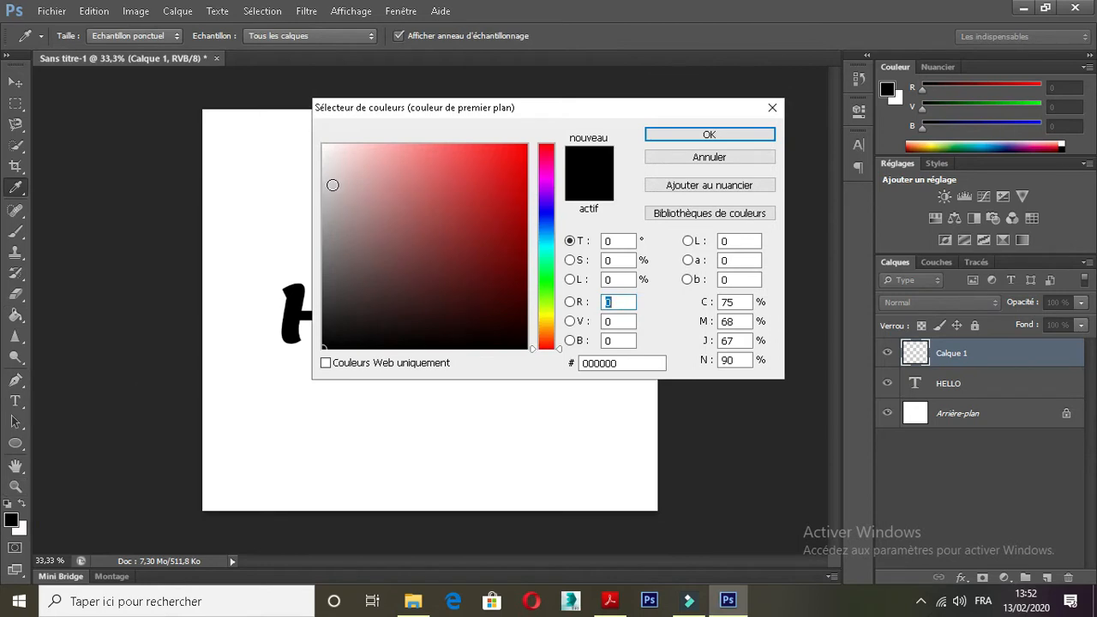
click(328, 185)
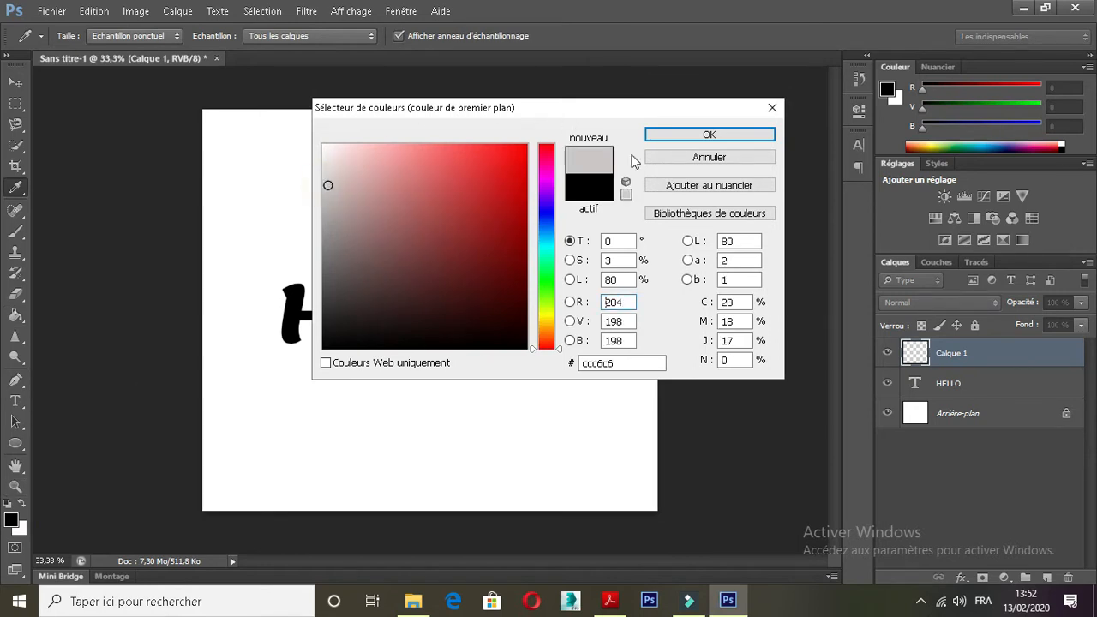
click(679, 134)
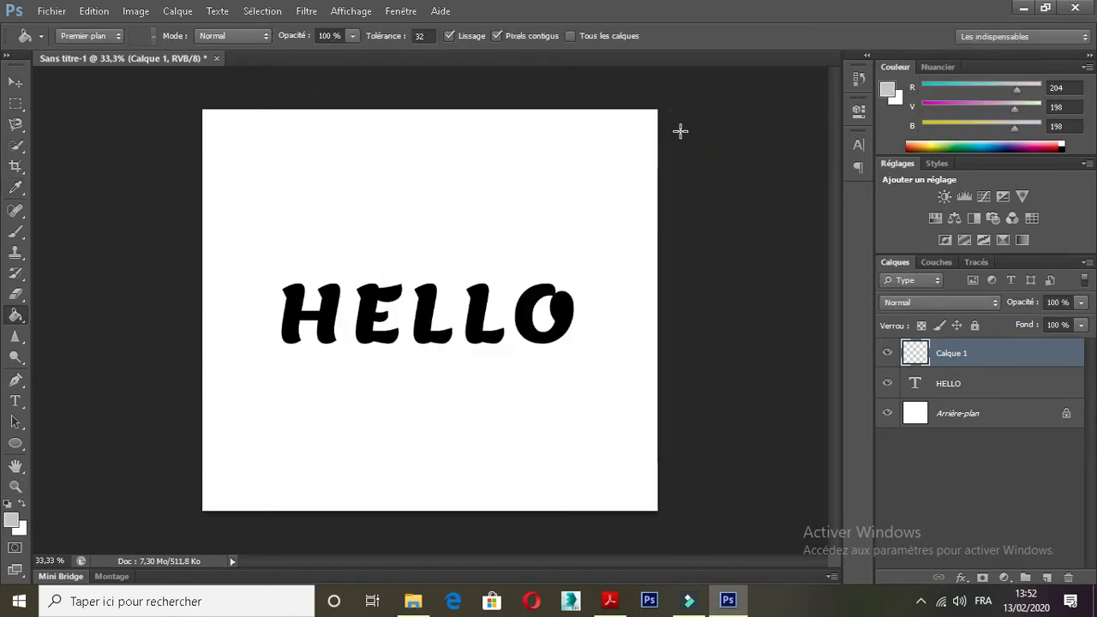
click(454, 206)
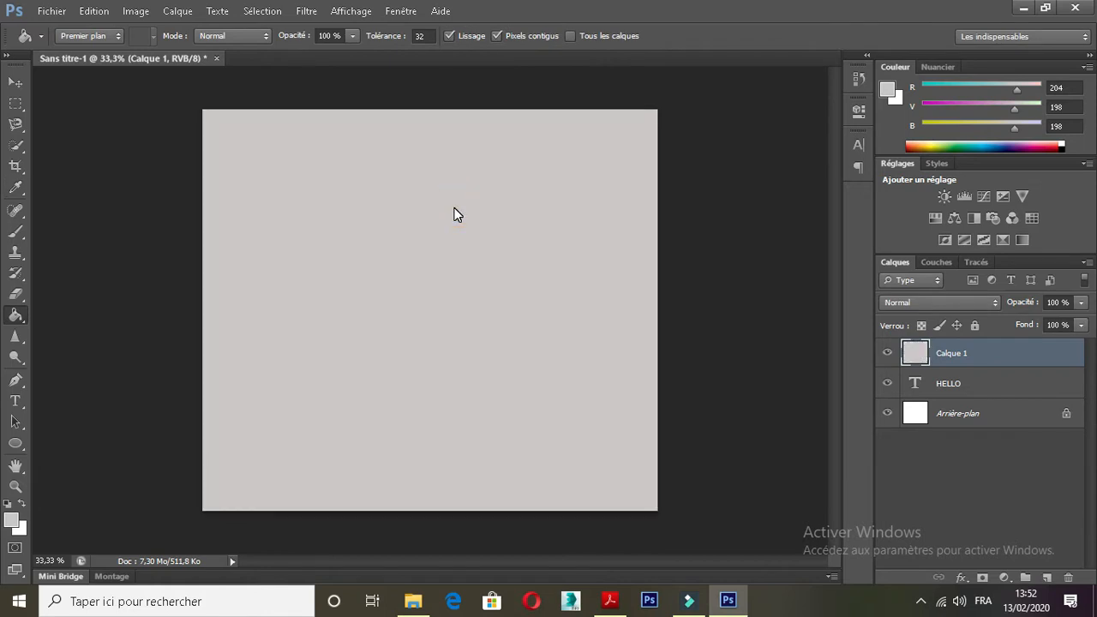
Step: Erase the grey fill over and around the word HELLO with a soft round 102 px eraser brush
click(20, 295)
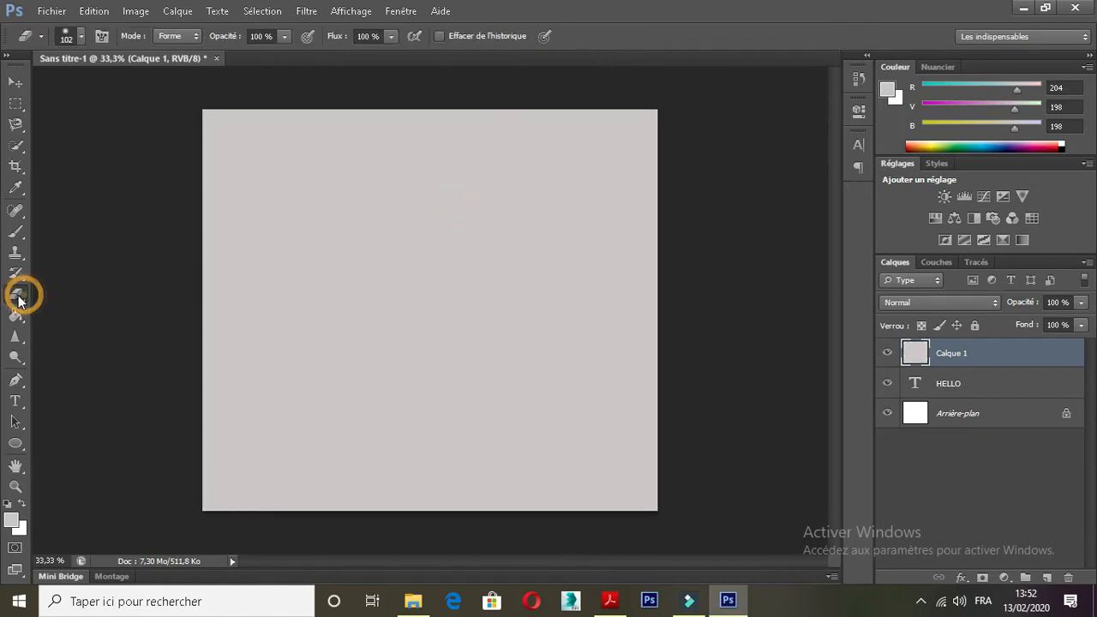
click(81, 37)
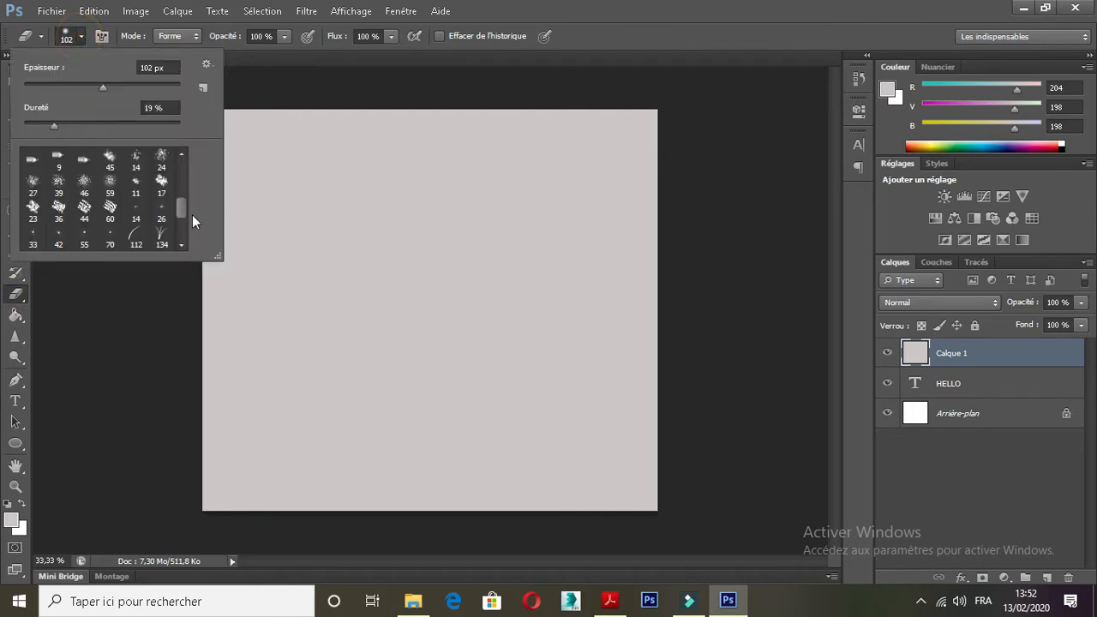
drag(182, 212, 181, 163)
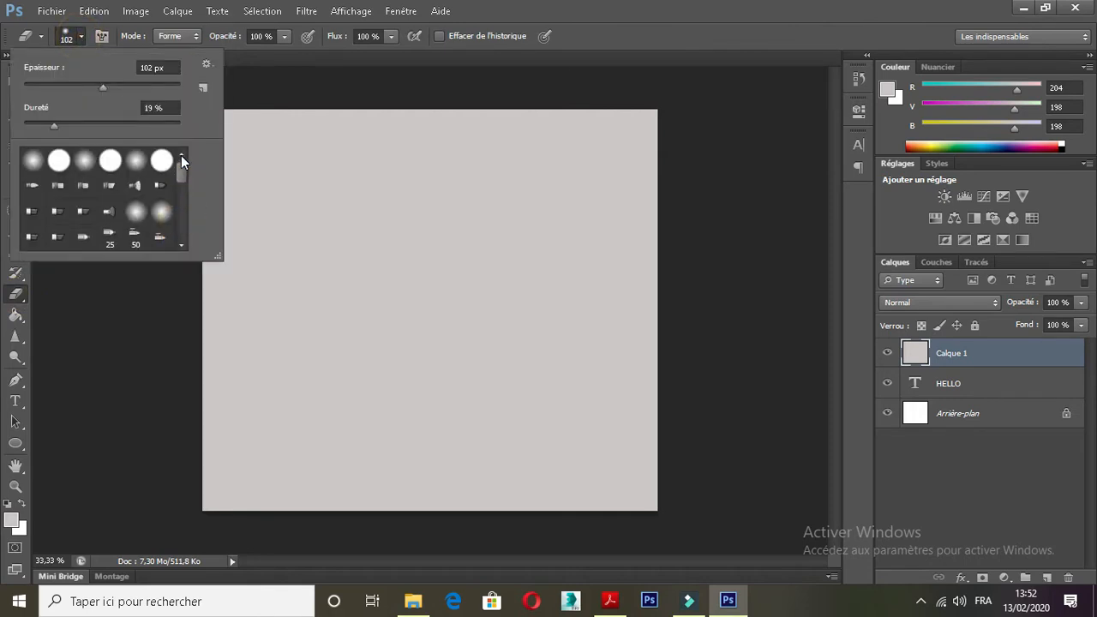
click(35, 165)
mouse_move(274, 314)
mouse_down()
mouse_move(320, 332)
mouse_move(269, 293)
mouse_move(351, 264)
mouse_move(231, 320)
mouse_move(416, 337)
mouse_move(389, 298)
mouse_move(396, 273)
mouse_move(361, 259)
mouse_move(554, 284)
mouse_move(412, 290)
mouse_move(423, 312)
mouse_move(539, 314)
mouse_move(413, 347)
mouse_move(484, 348)
mouse_move(612, 301)
mouse_move(534, 347)
mouse_move(365, 368)
mouse_move(306, 361)
mouse_move(234, 322)
mouse_move(426, 249)
mouse_move(543, 262)
mouse_move(620, 289)
mouse_move(518, 368)
mouse_move(602, 344)
mouse_move(437, 296)
mouse_up()
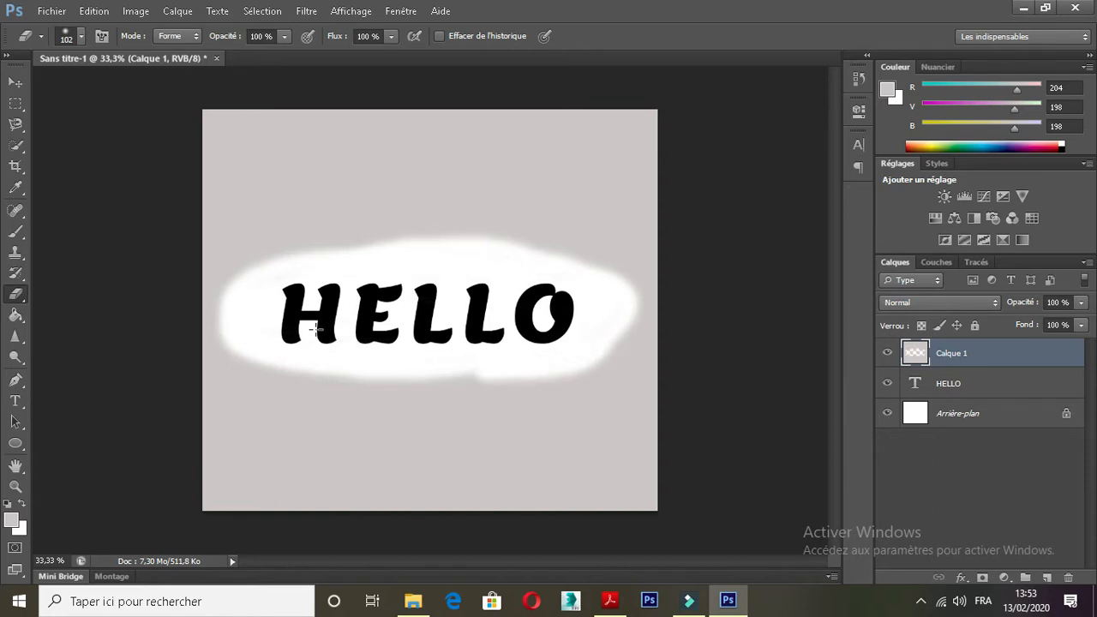
Step: Lower the opacity of the grey layer to 49%
click(1081, 303)
drag(1082, 321, 1042, 327)
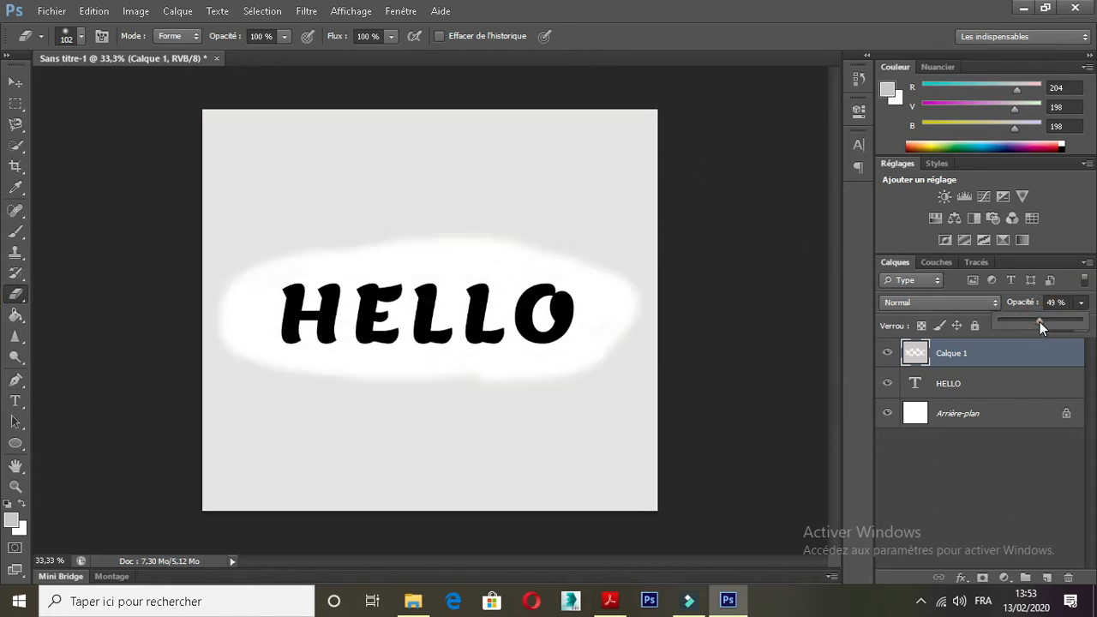
click(796, 449)
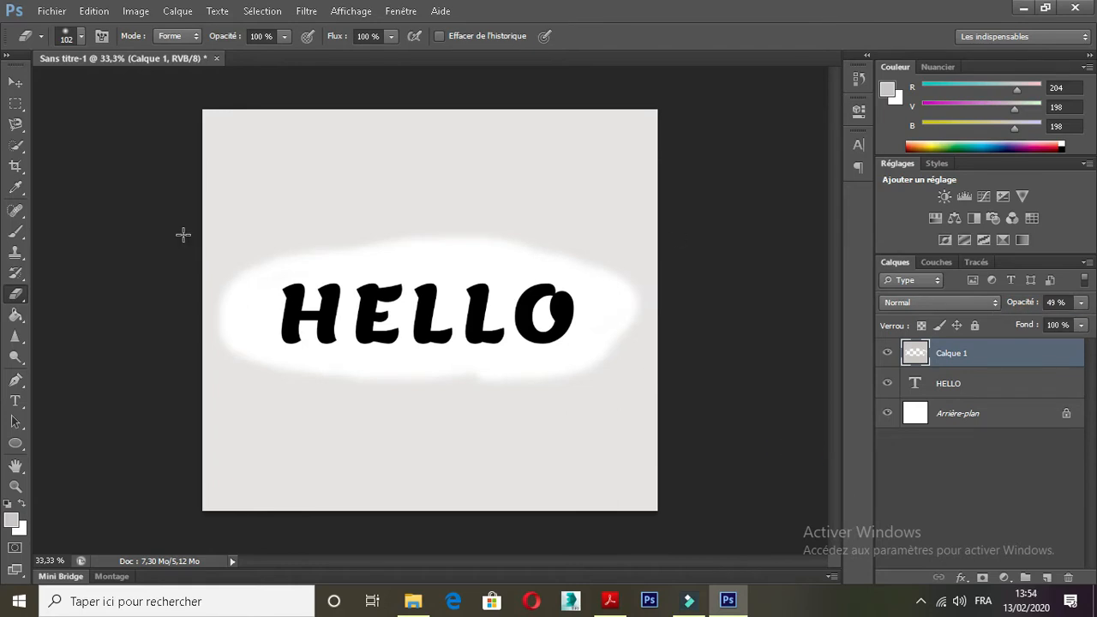
Step: Draw five flat black ellipses, one beneath each letter of HELLO, and nudge the second one up into line
click(15, 443)
key(d)
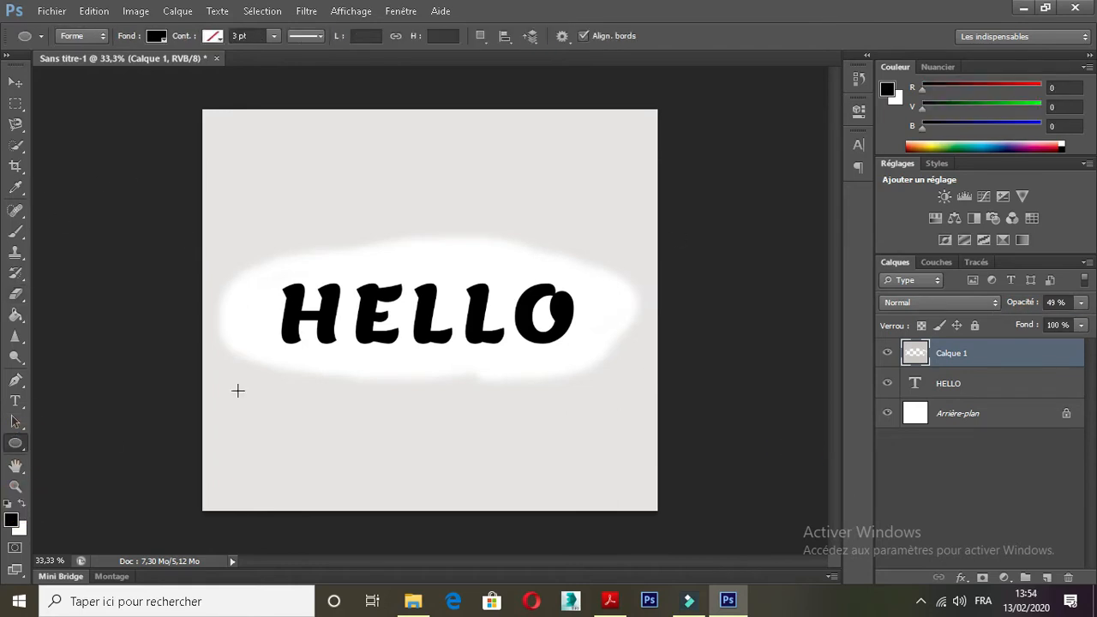
key(ctrl+plus)
drag(208, 382, 629, 397)
click(949, 453)
key(v)
drag(359, 400, 355, 392)
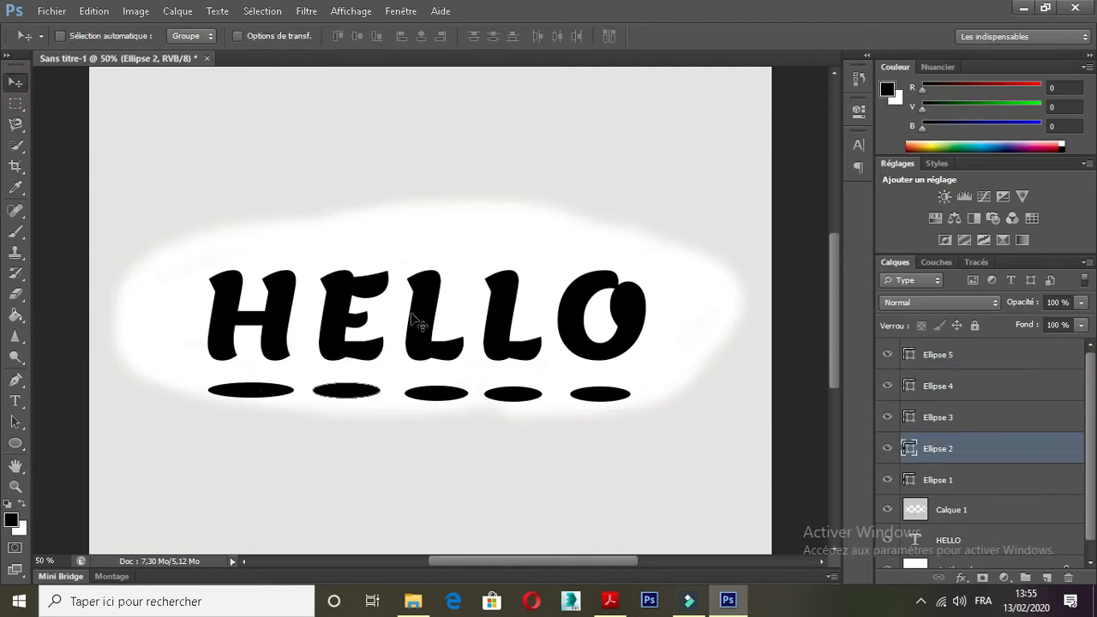
Step: Merge the five ellipse layers into a single layer
click(952, 479)
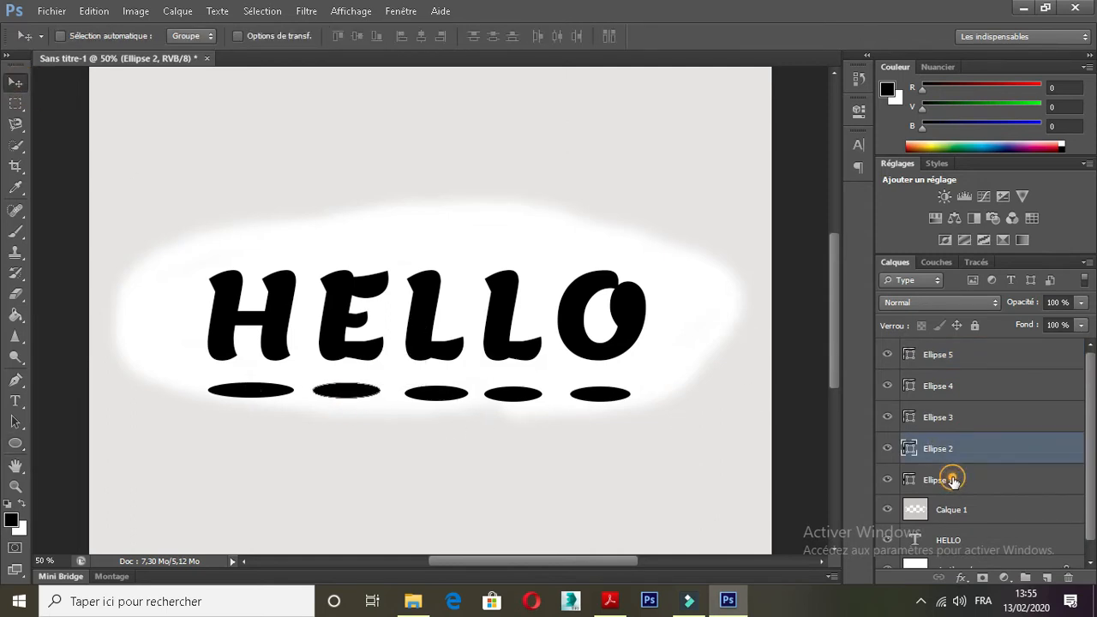
shift+click(980, 418)
shift+click(983, 390)
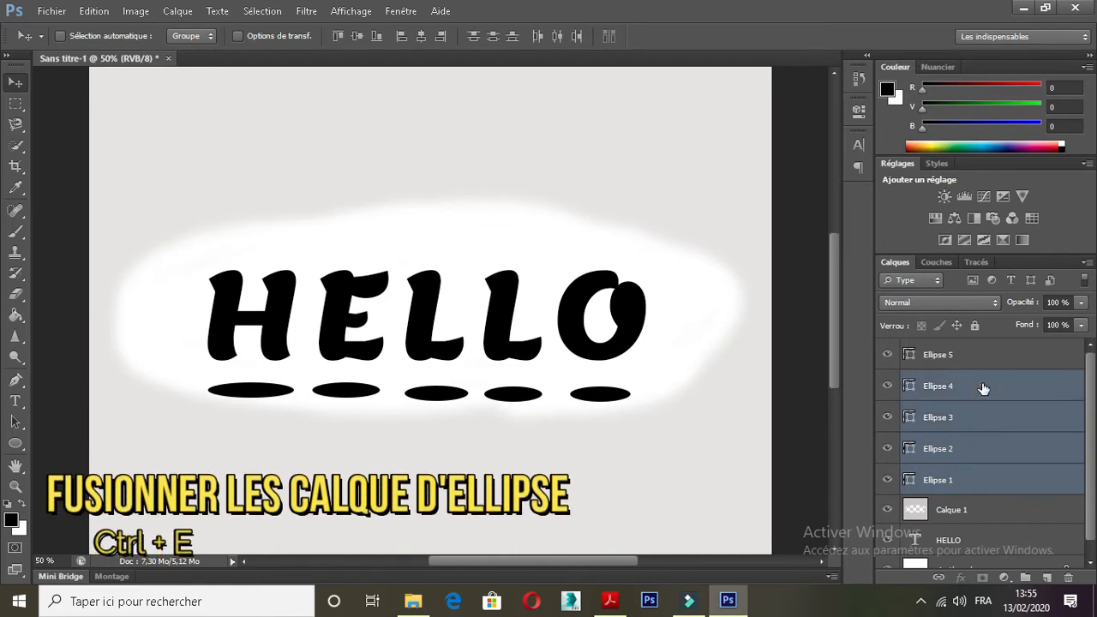
shift+click(986, 362)
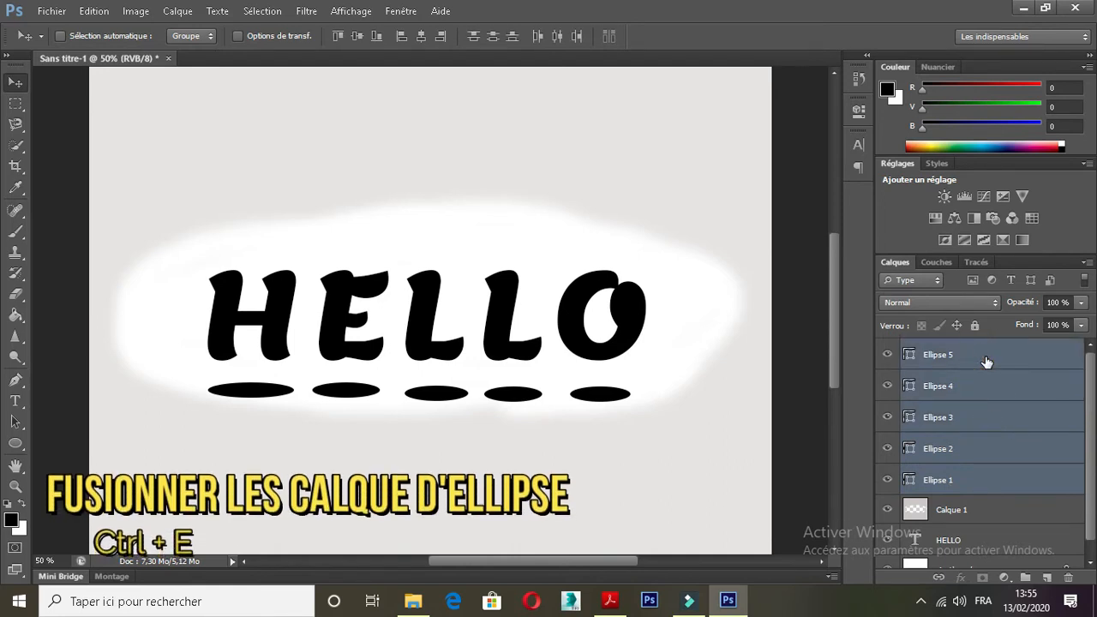
key(ctrl+e)
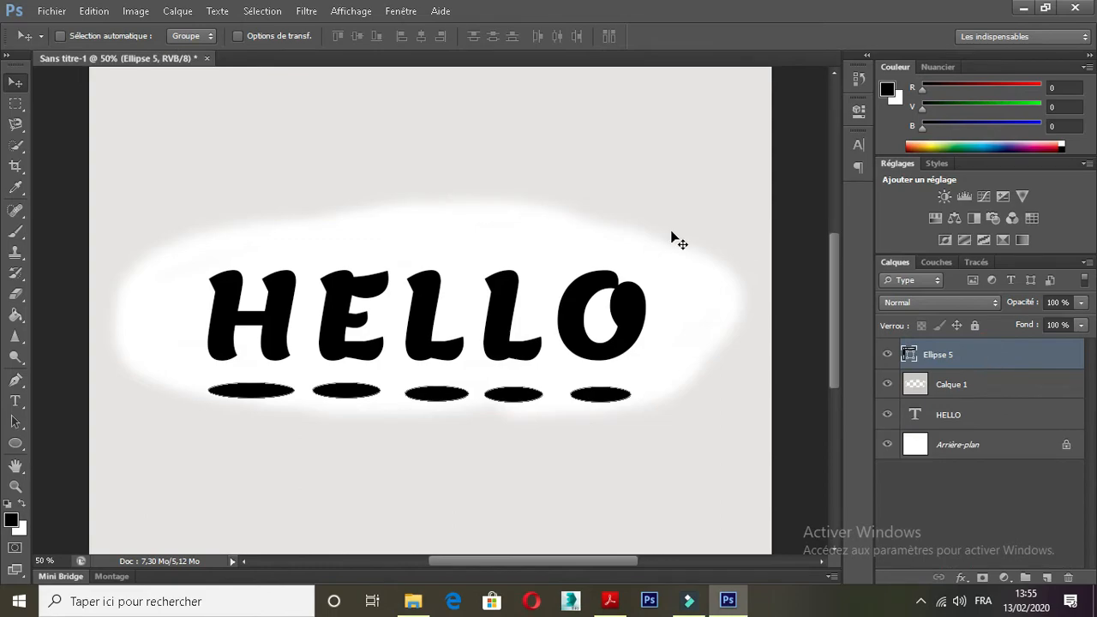
Step: Apply a 17-pixel Gaussian blur to the rasterized ellipses and move them up to just beneath the letters
click(305, 12)
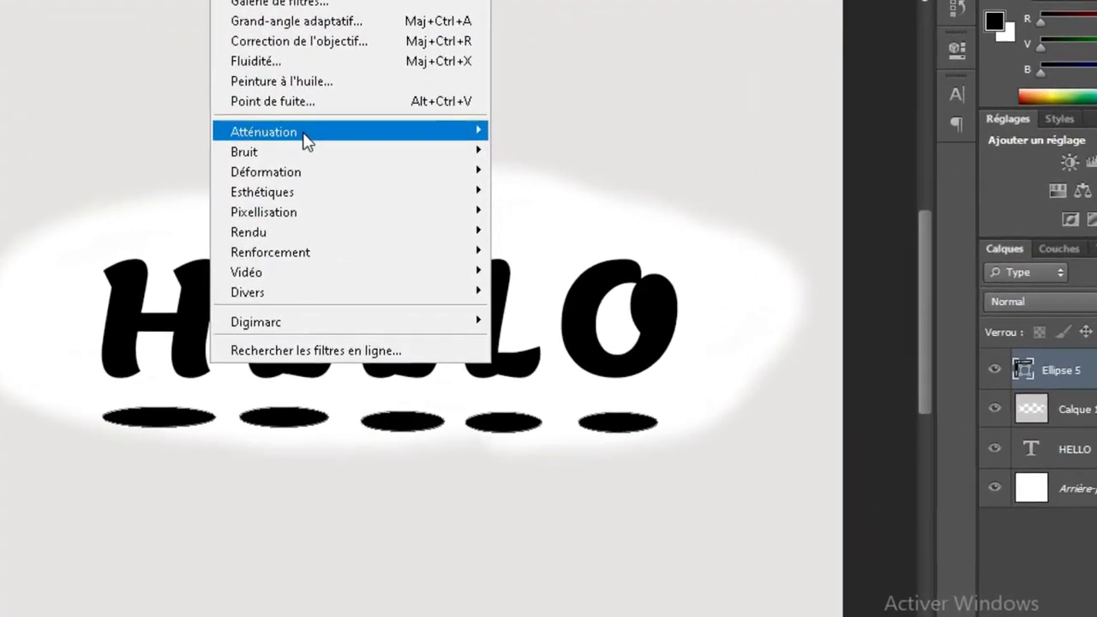
mouse_move(339, 142)
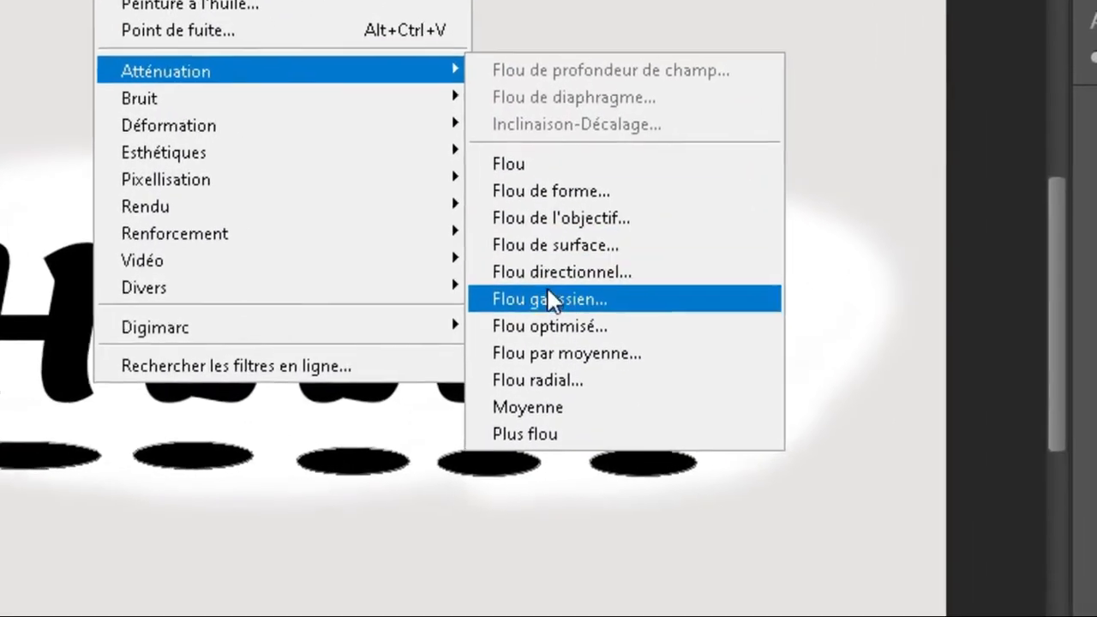
click(549, 299)
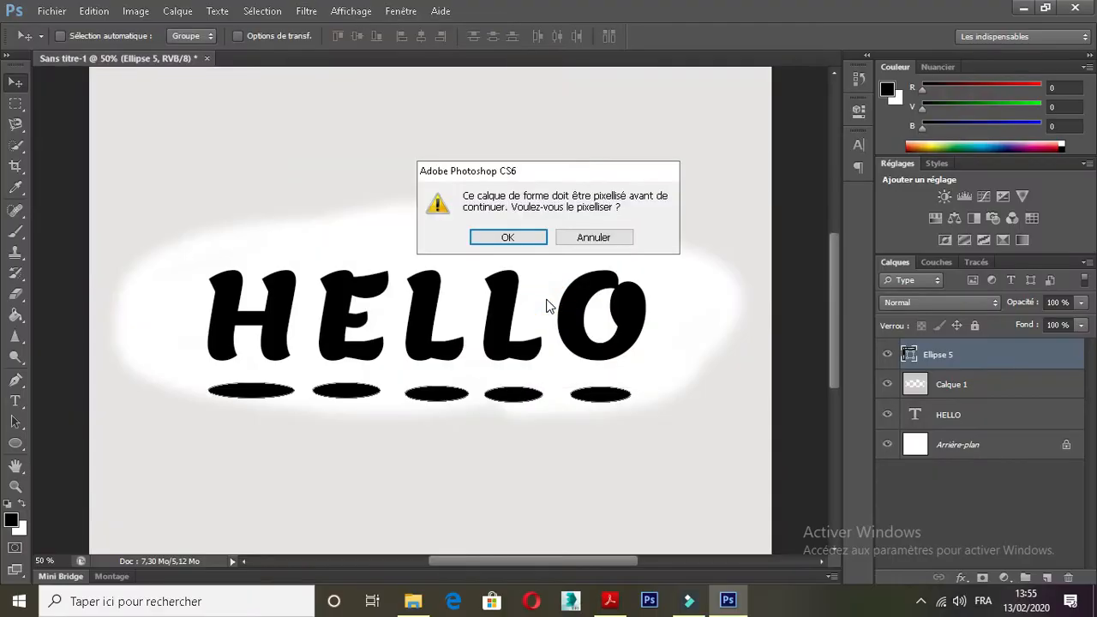
click(508, 239)
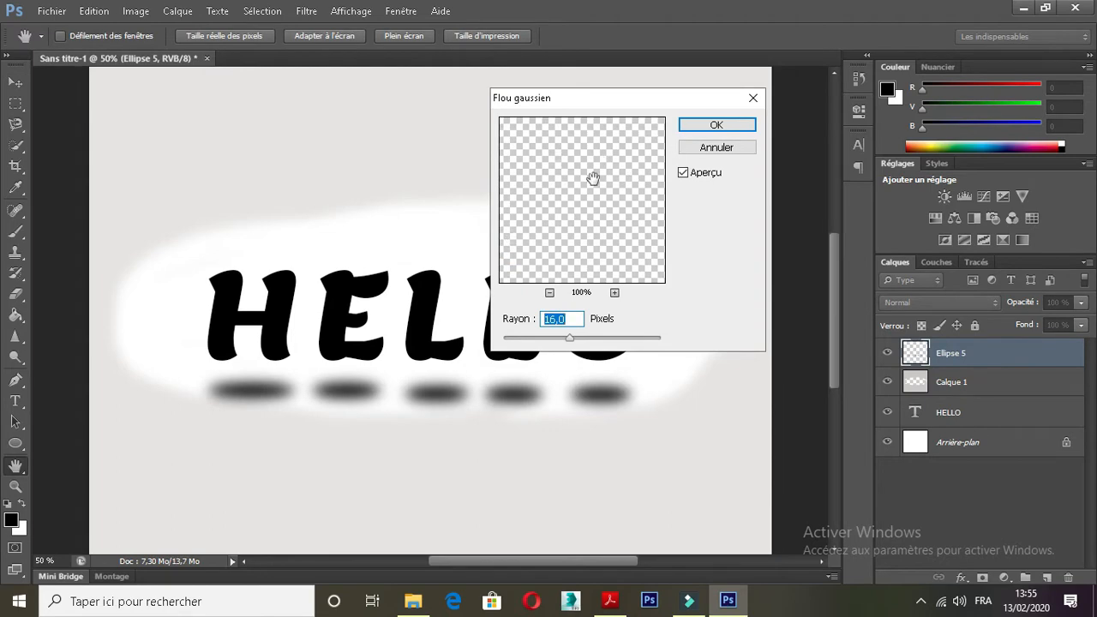
text(17)
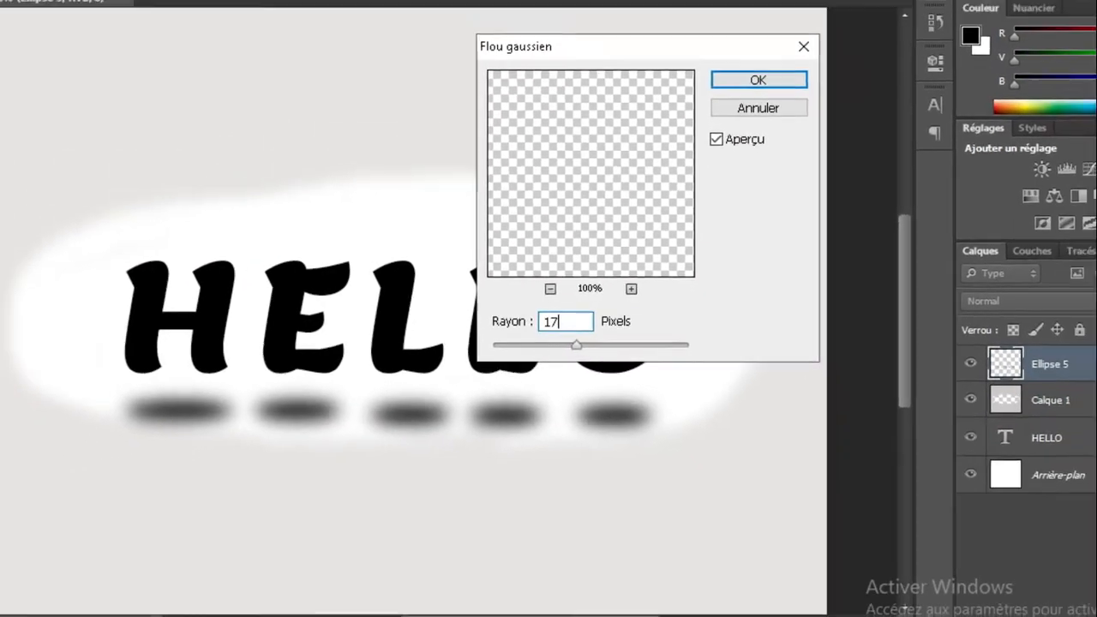
click(743, 84)
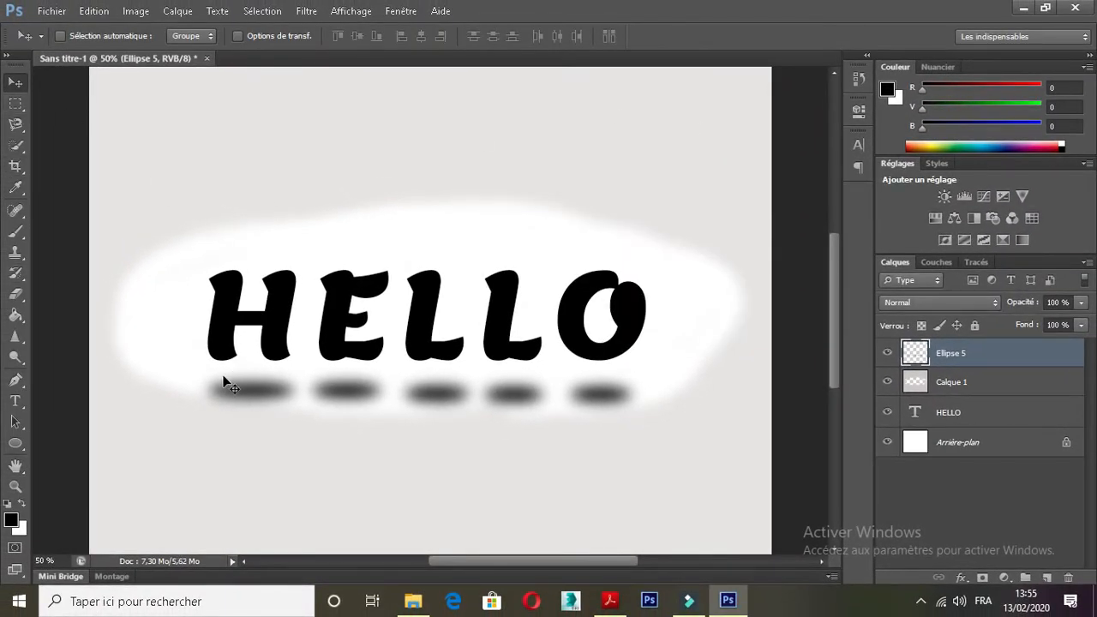
drag(229, 388, 226, 373)
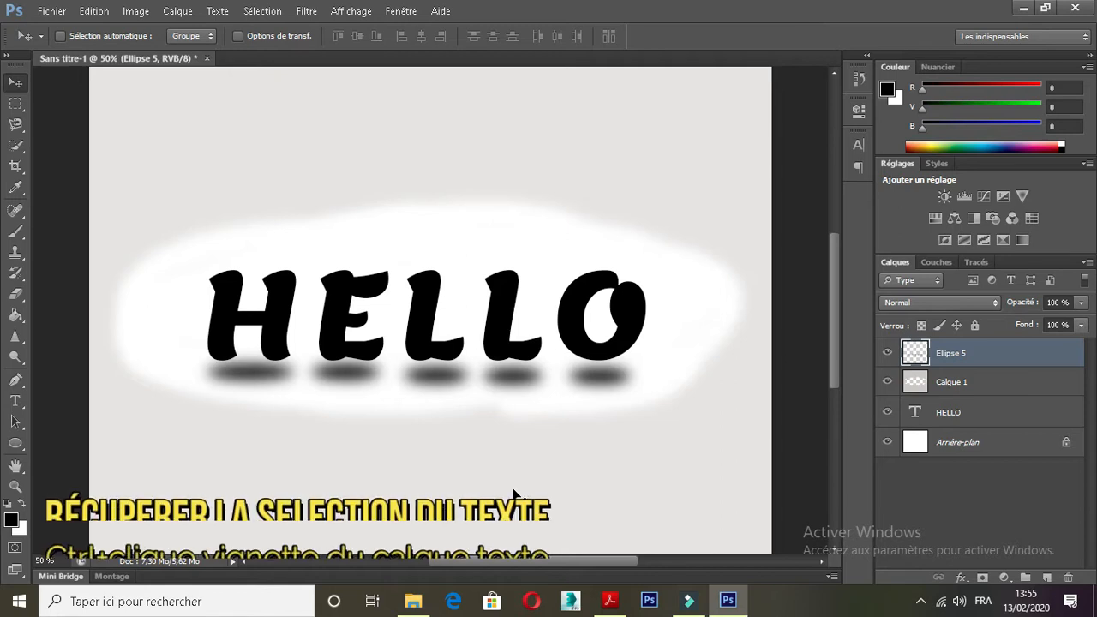
Step: Load the HELLO text's outline as a selection and convert it to a work path with a tolerance of 2.0 pixels
click(919, 415)
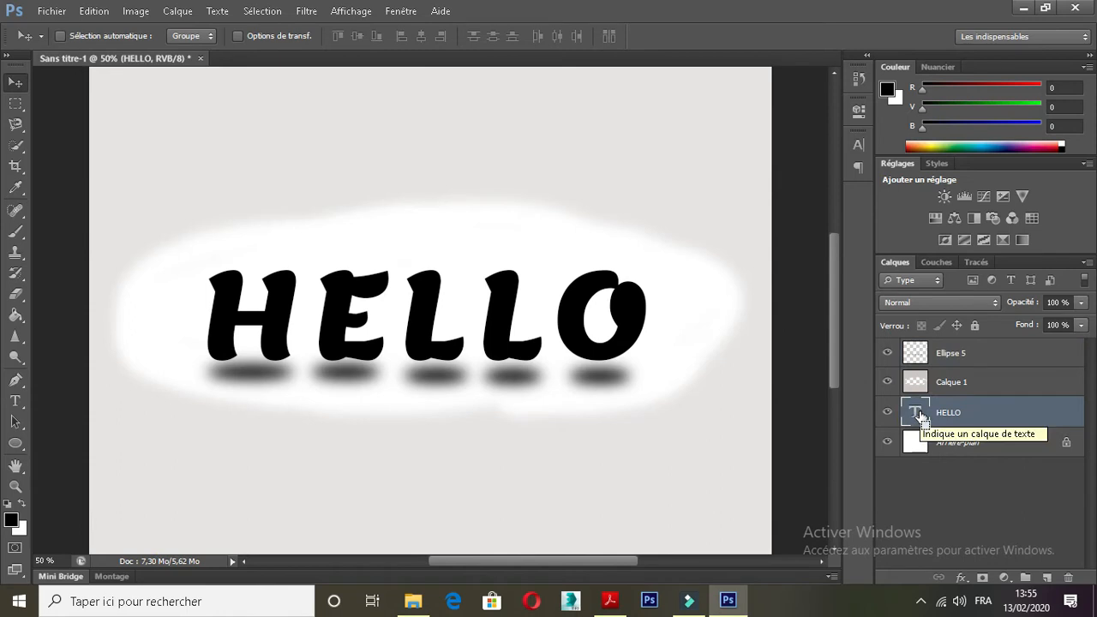
ctrl+click(917, 413)
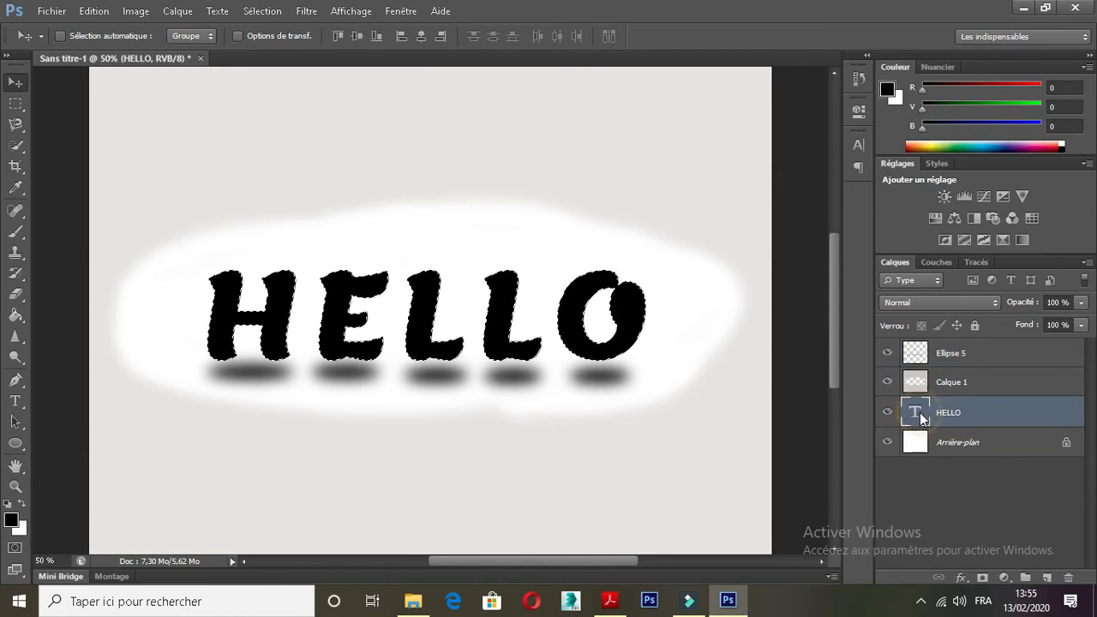
click(21, 106)
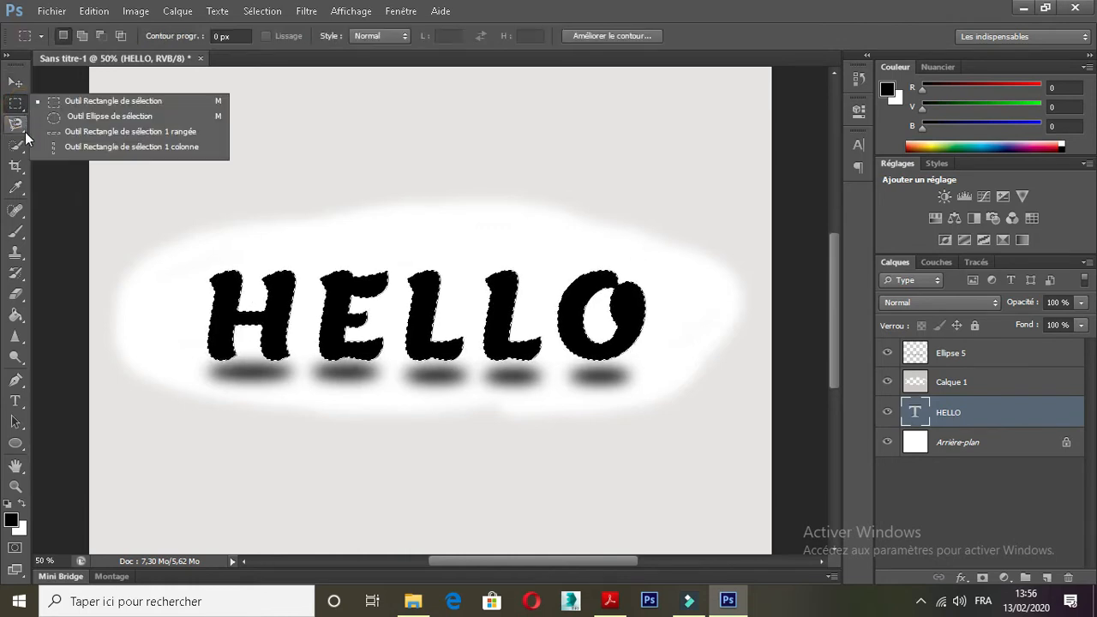
click(16, 125)
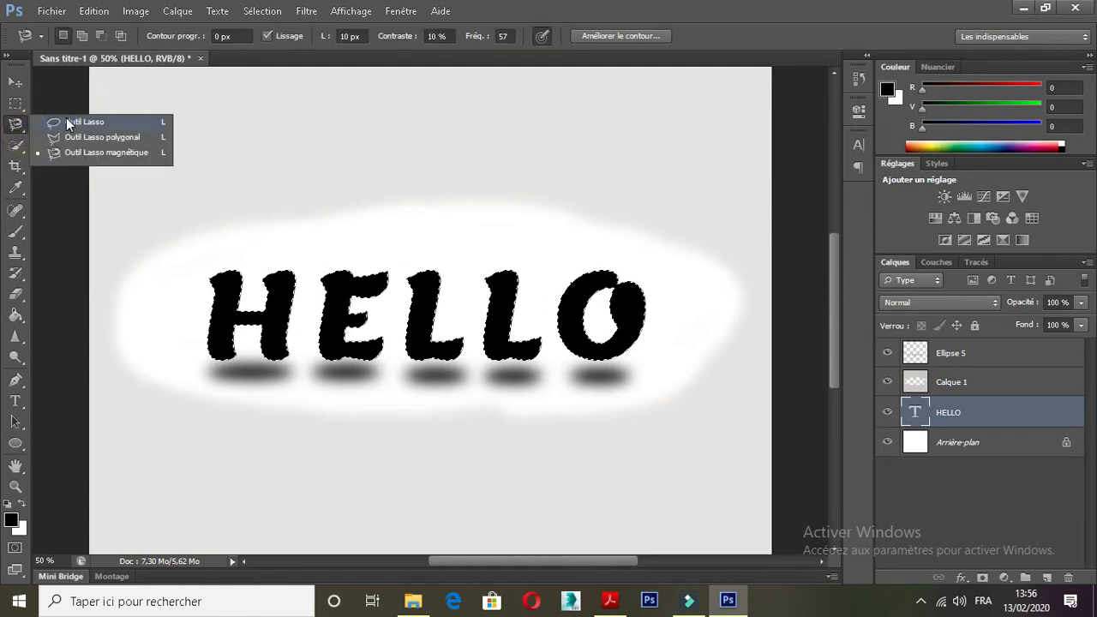
click(67, 120)
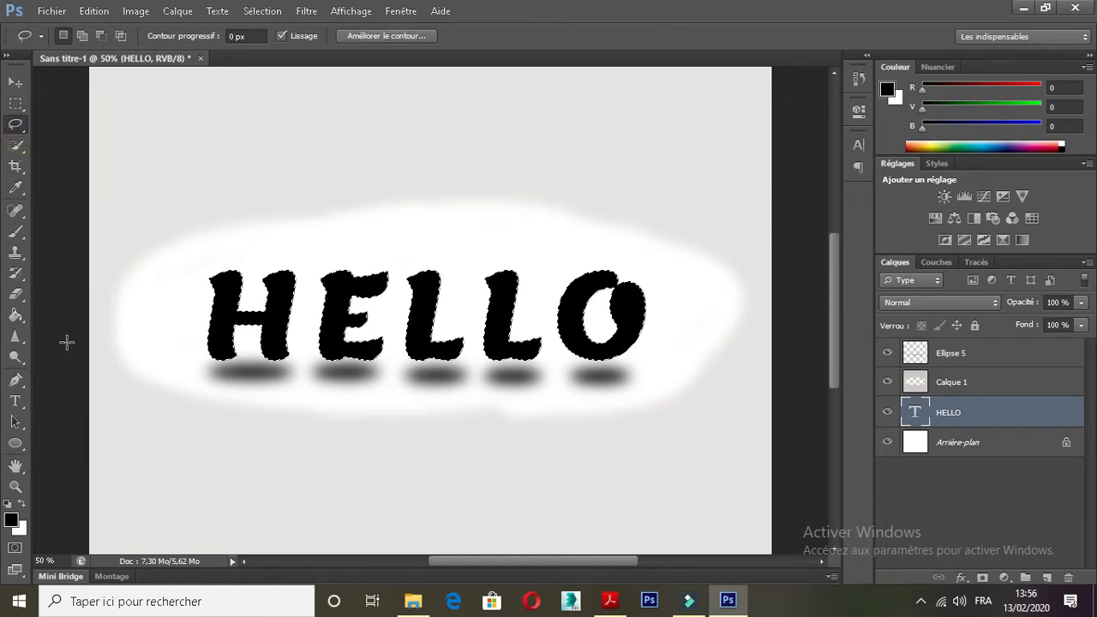
key(ctrl+plus)
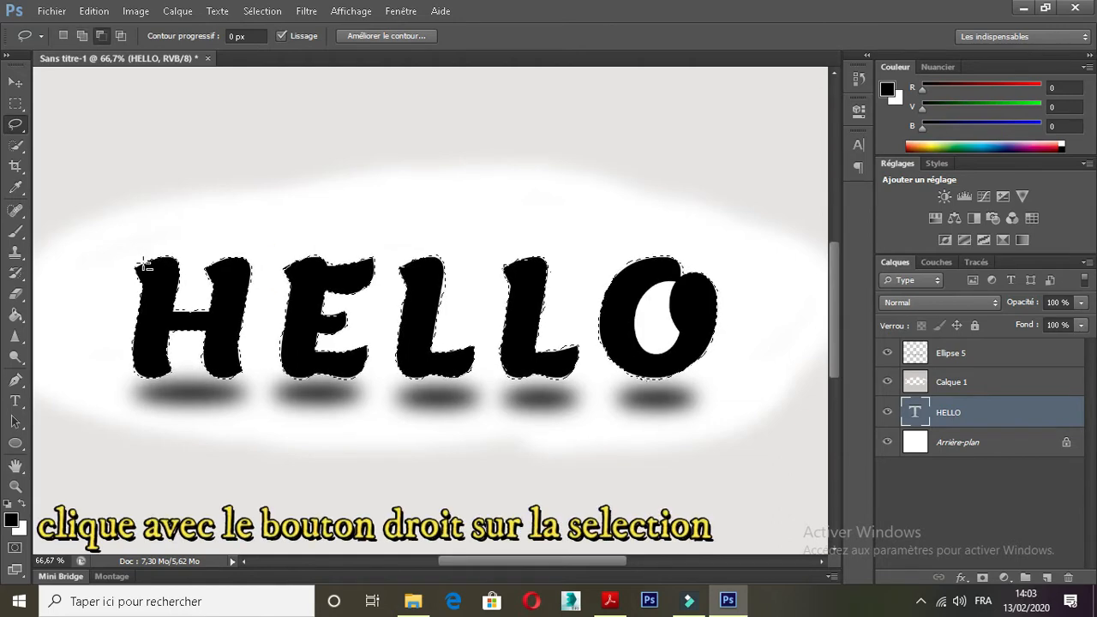
right_click(145, 266)
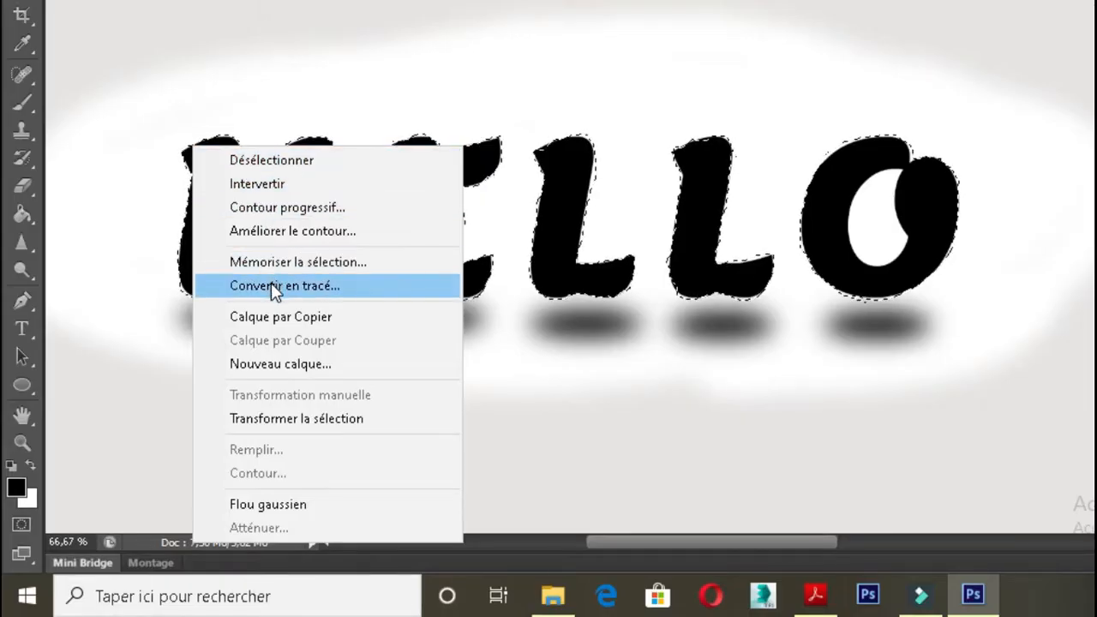
click(202, 370)
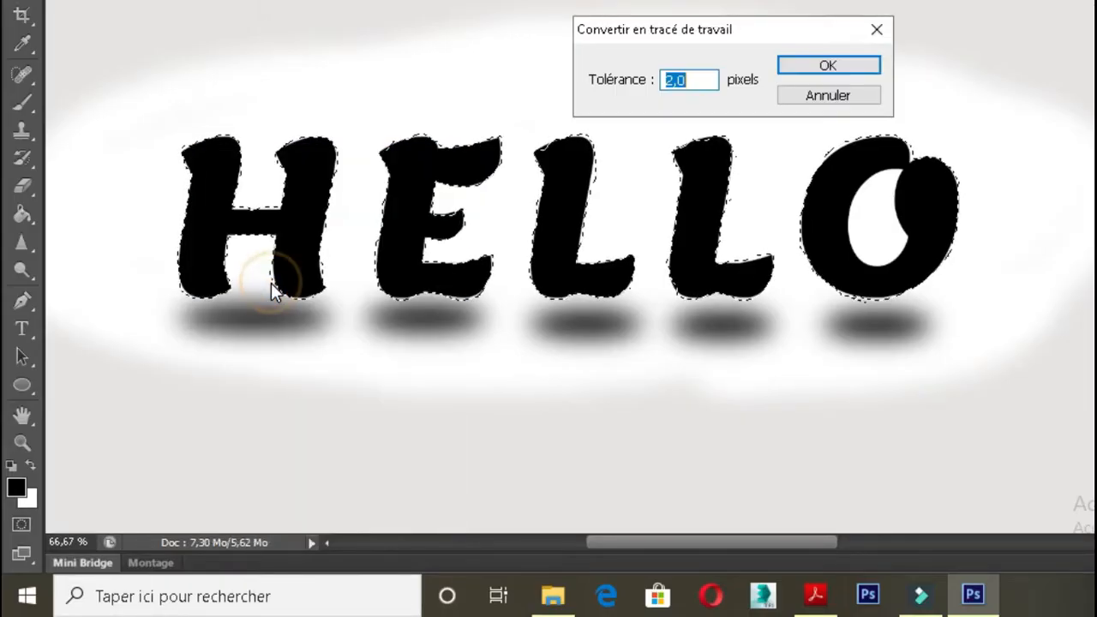
click(692, 80)
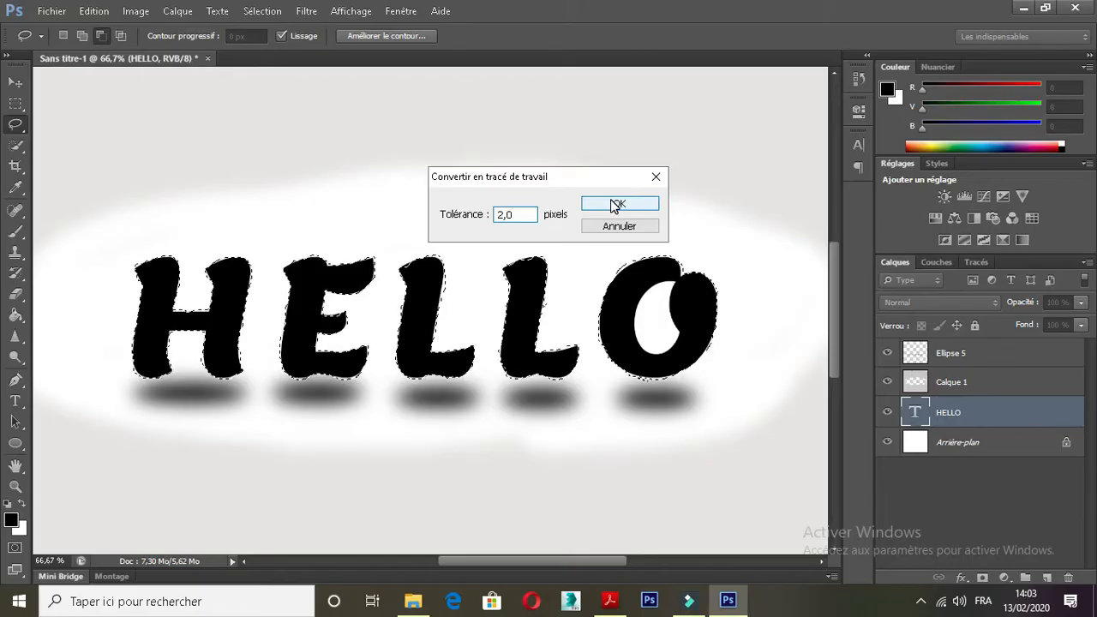
click(823, 66)
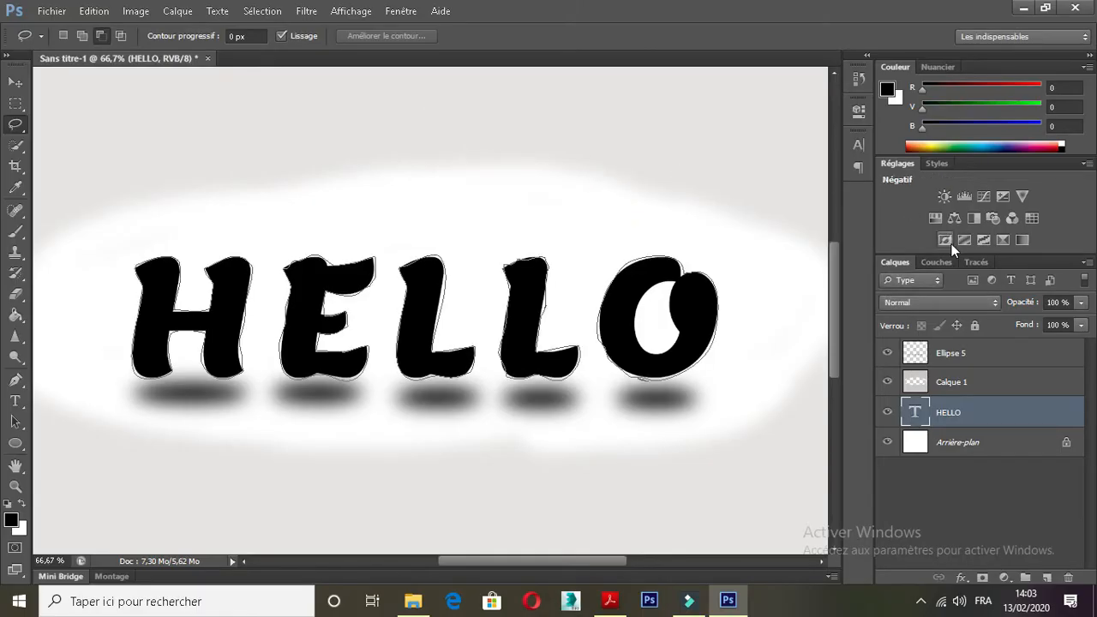
Step: Create a new empty layer directly above the HELLO text and choose the 134-pixel grass tip for the Brush tool
key(ctrl+shift+n)
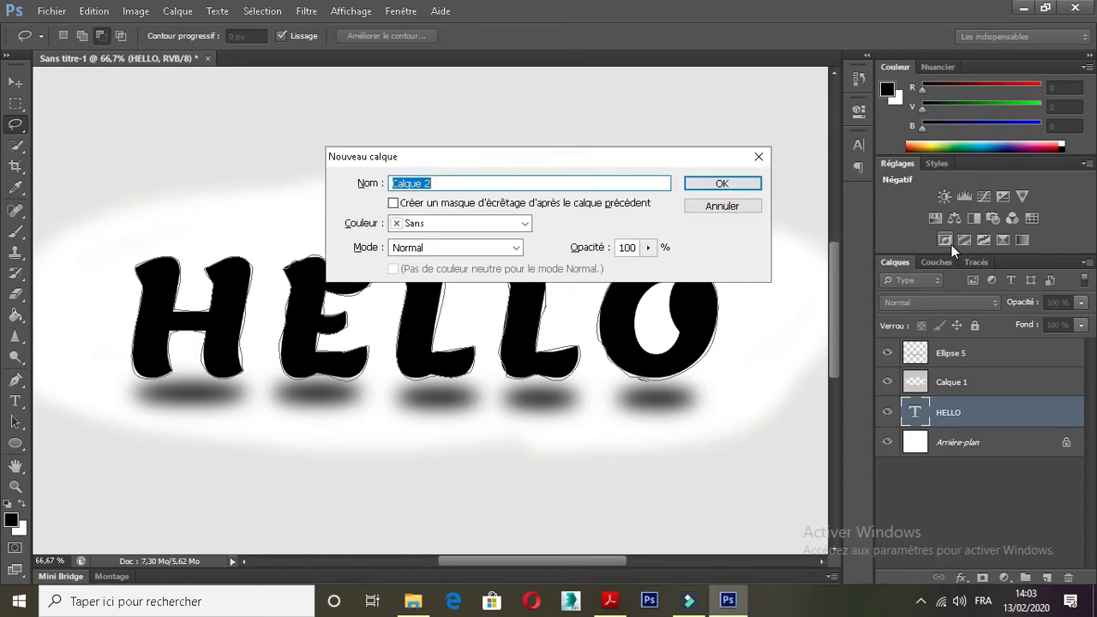
click(746, 183)
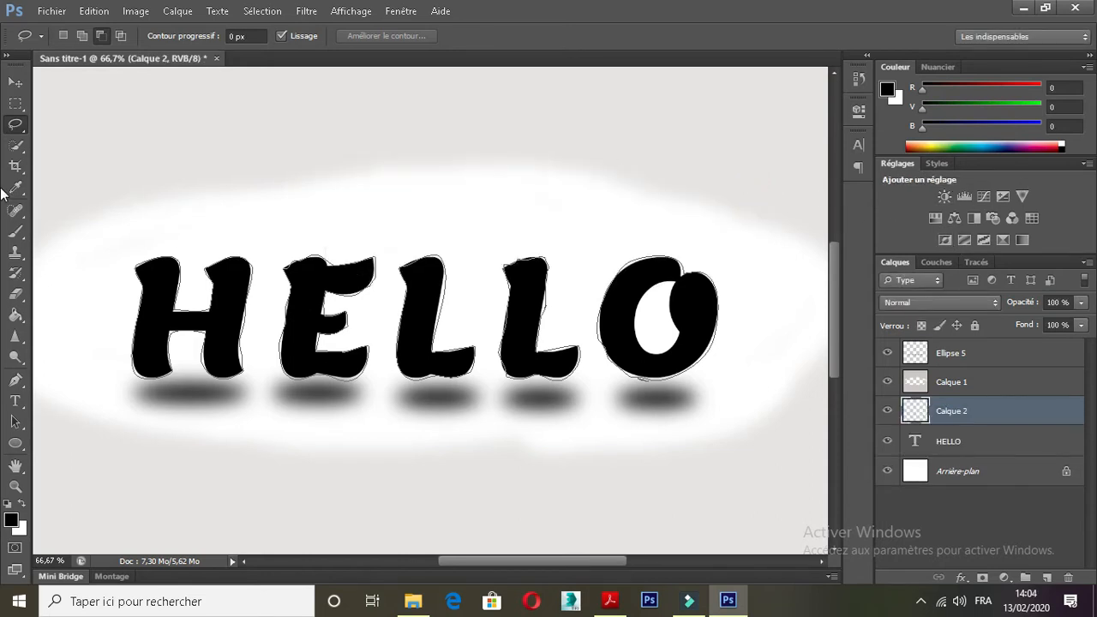
click(18, 229)
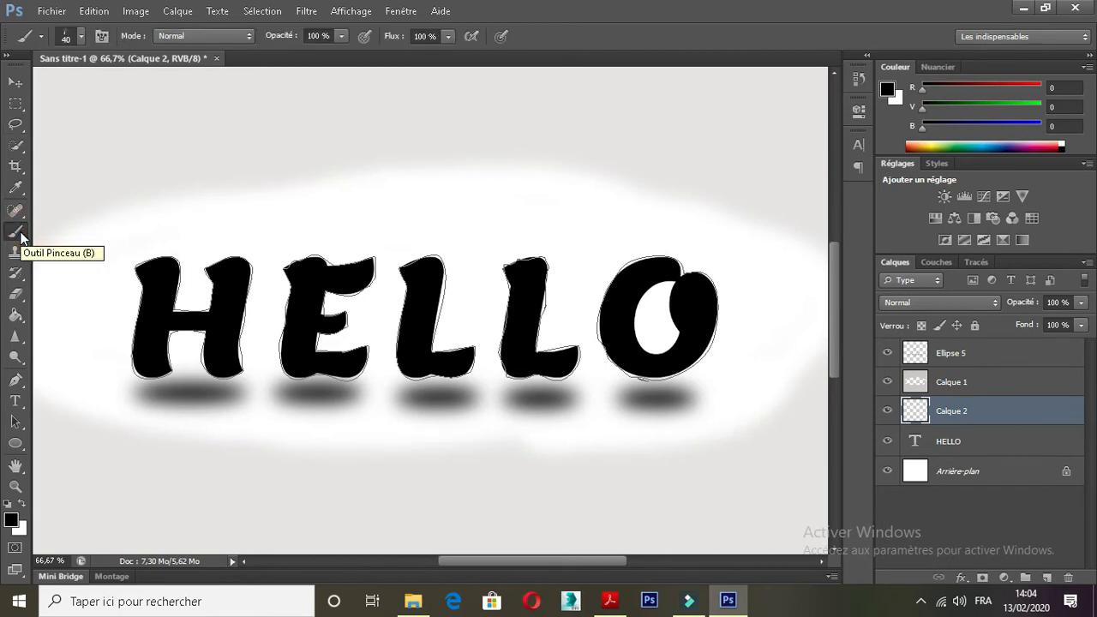
click(83, 36)
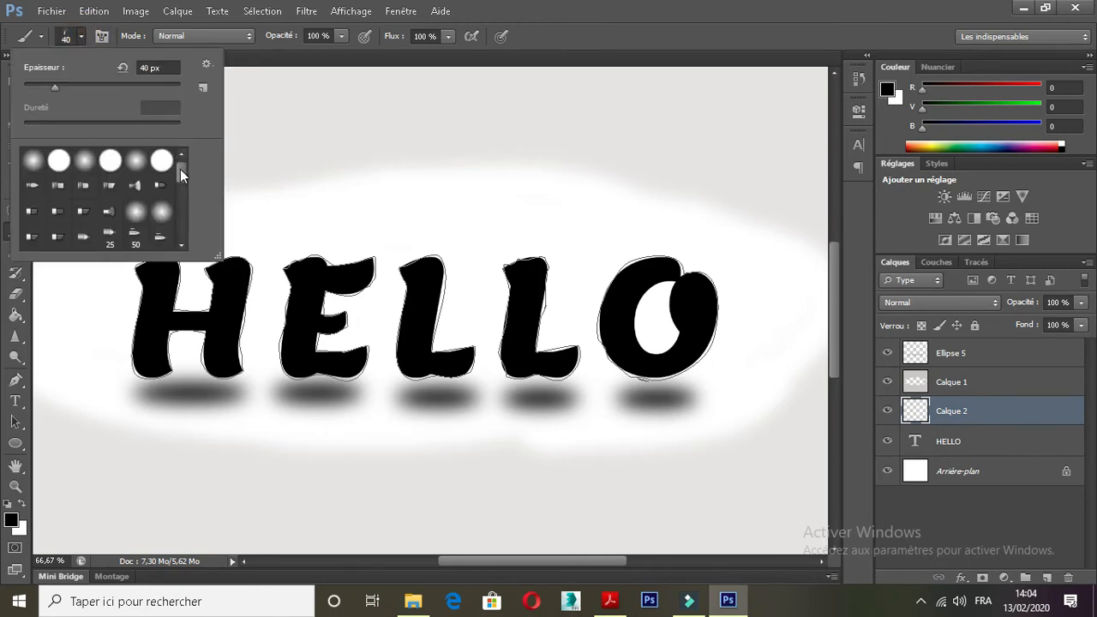
click(173, 167)
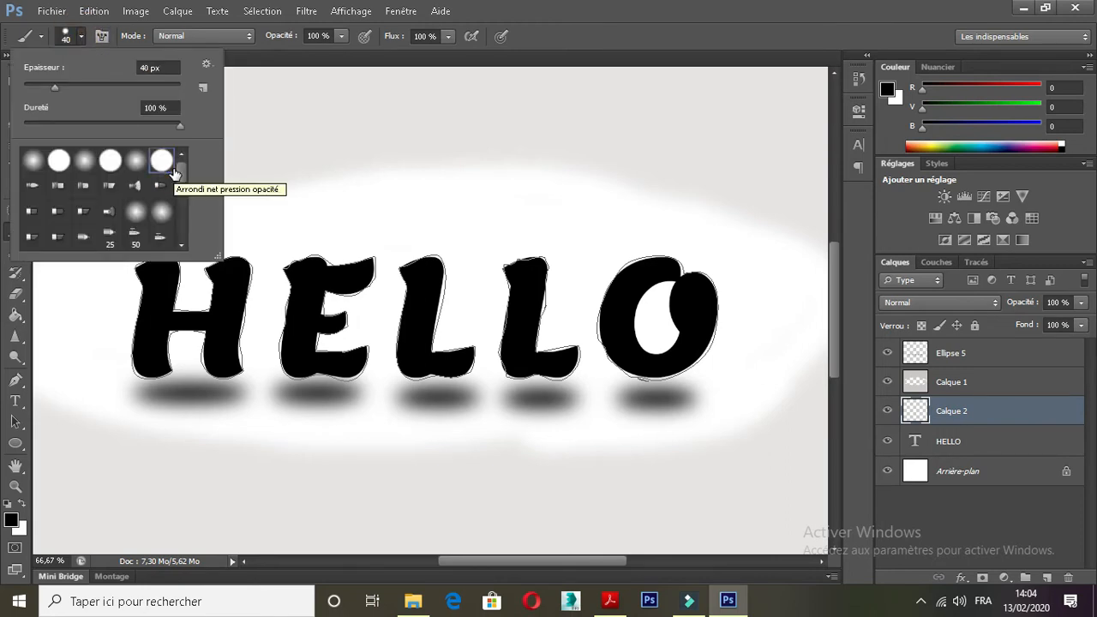
mouse_move(183, 176)
mouse_down()
mouse_move(184, 243)
mouse_move(186, 231)
mouse_up()
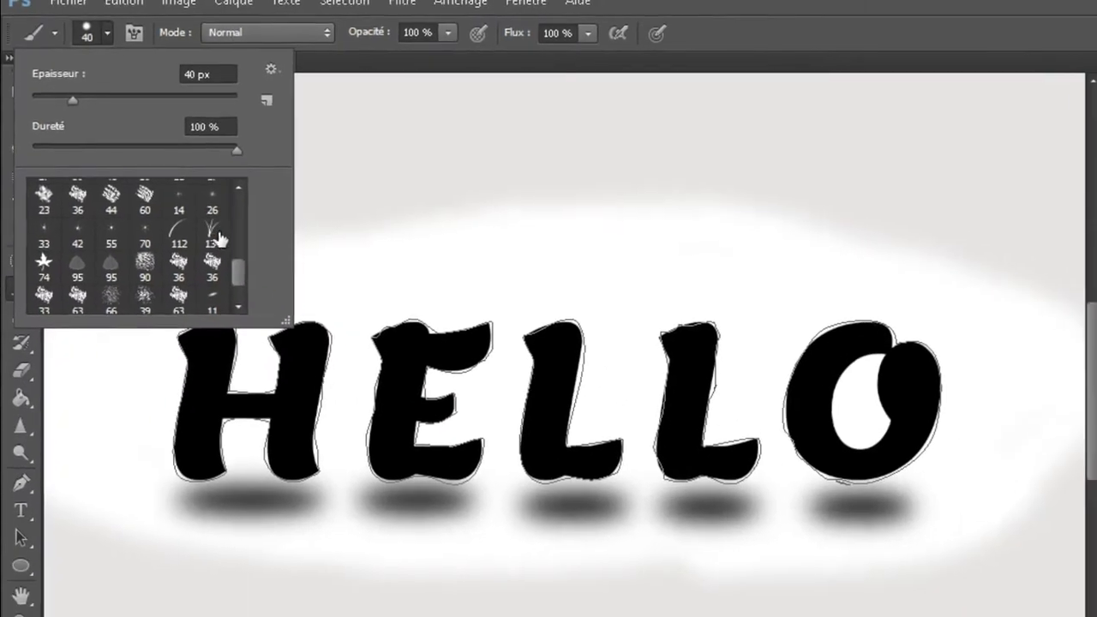
click(214, 233)
click(216, 234)
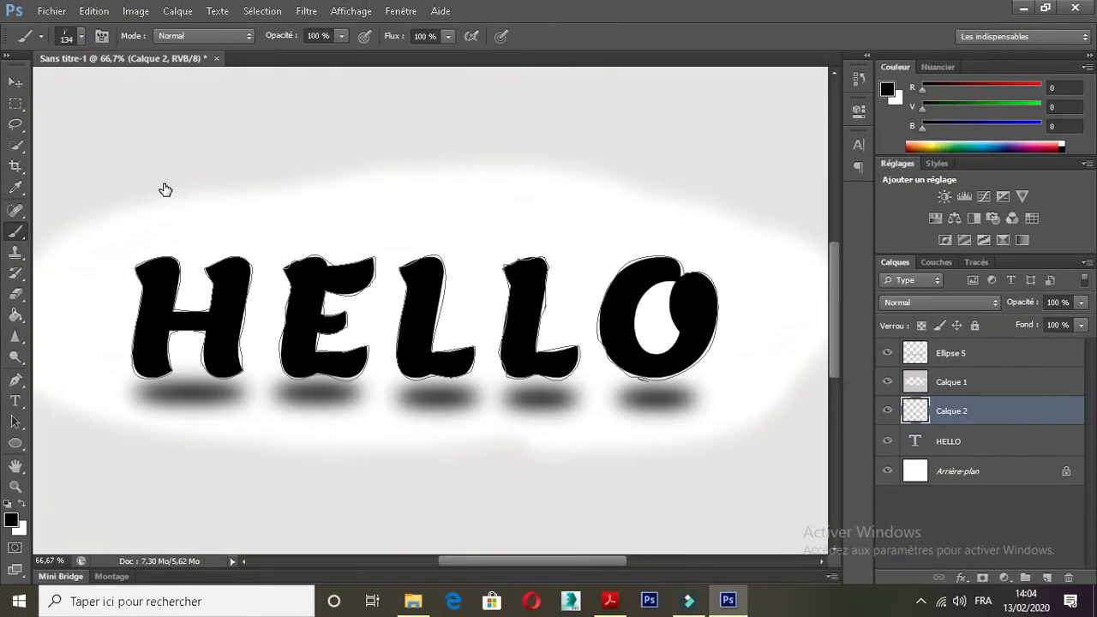
Step: Set the grass brush tip's size to 40 px in the brush settings
click(410, 11)
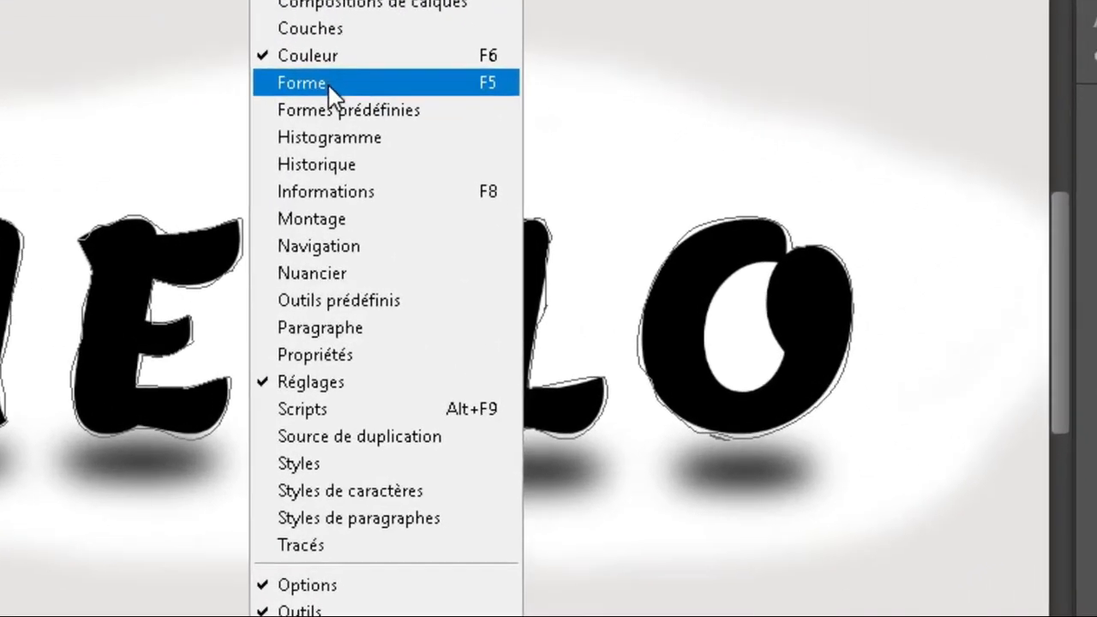
click(360, 159)
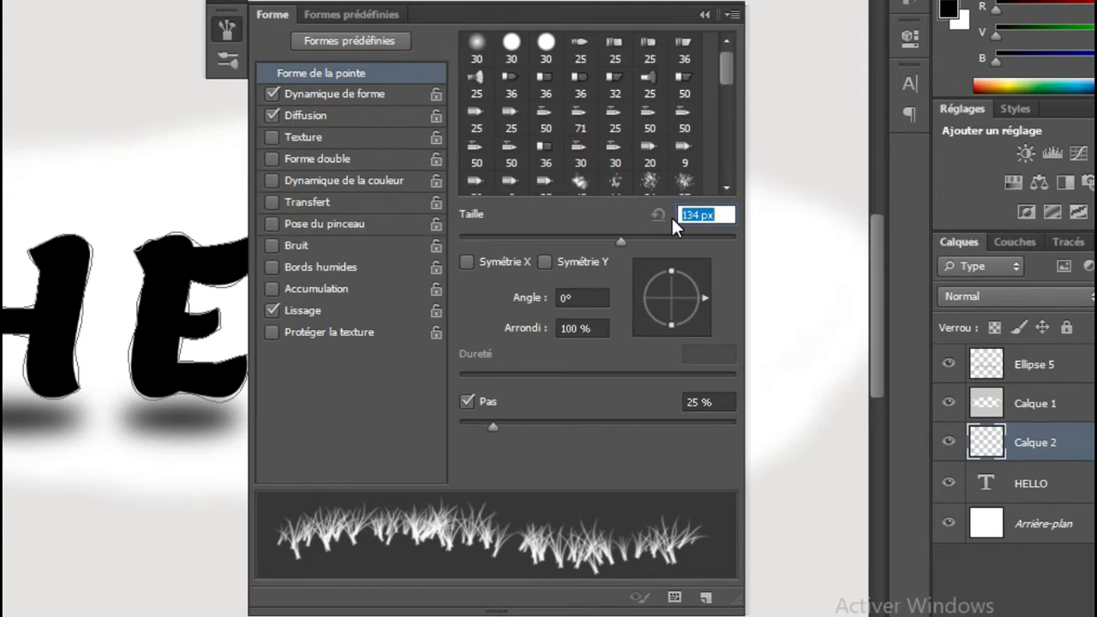
click(700, 214)
key(BackSpace)
key(BackSpace)
key(BackSpace)
text(40)
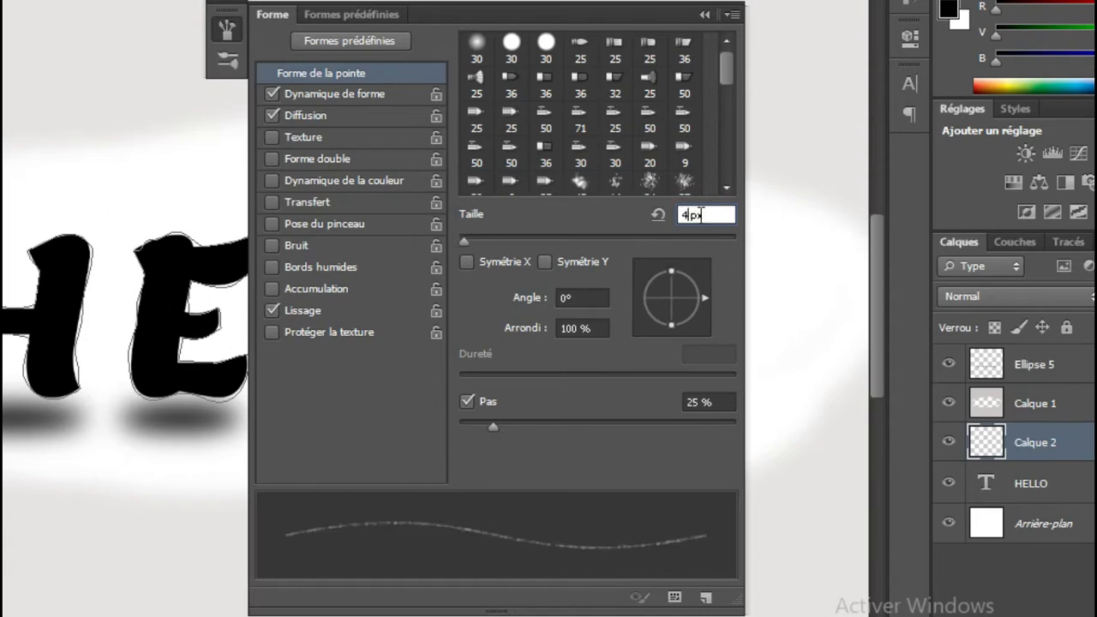
Step: Set the grass brush tip's spacing (Pas) to 30%
click(693, 400)
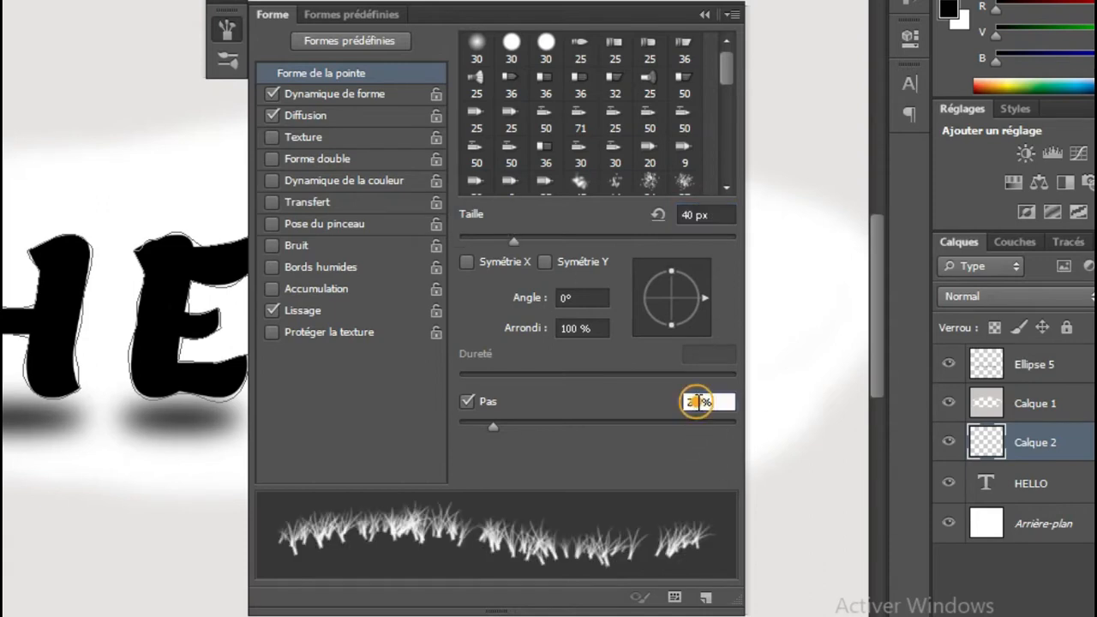
text(170)
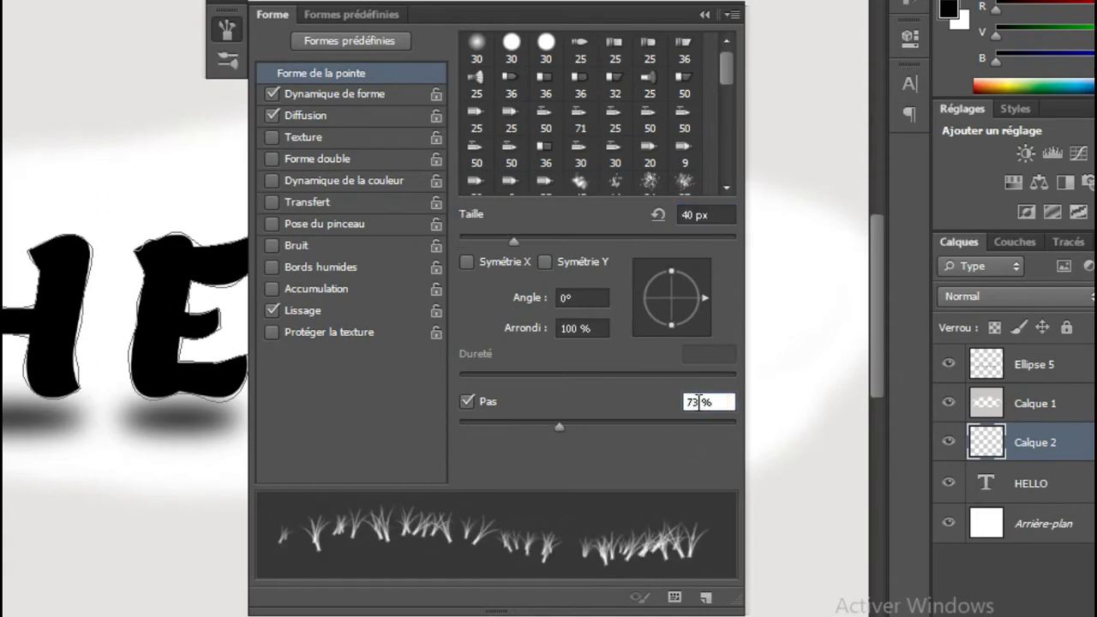
key(BackSpace)
key(BackSpace)
text(50)
key(BackSpace)
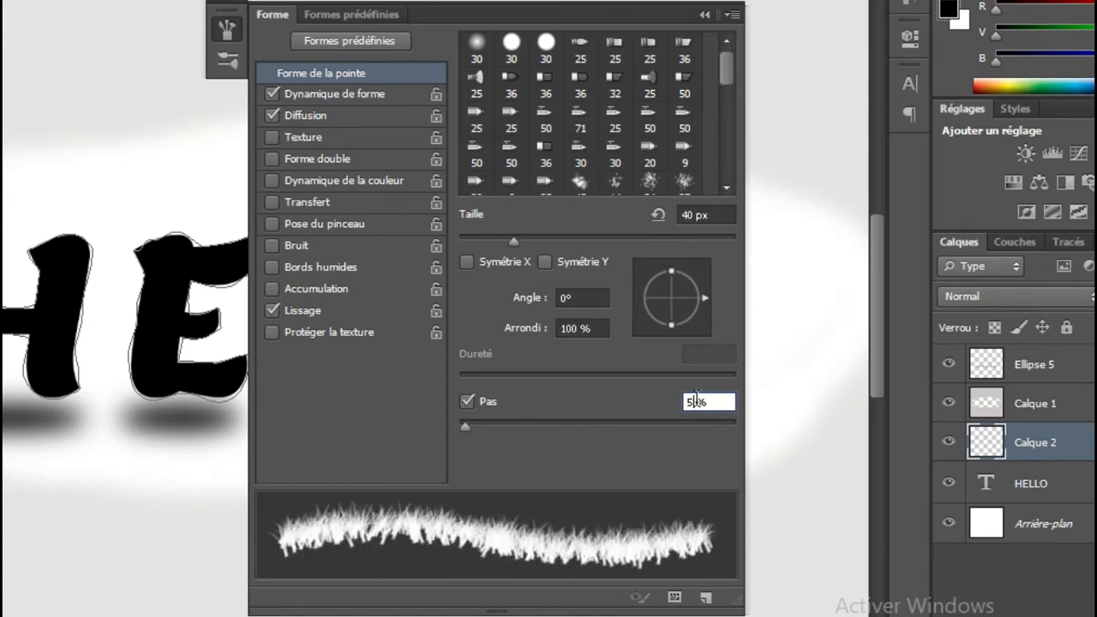
key(BackSpace)
text(30)
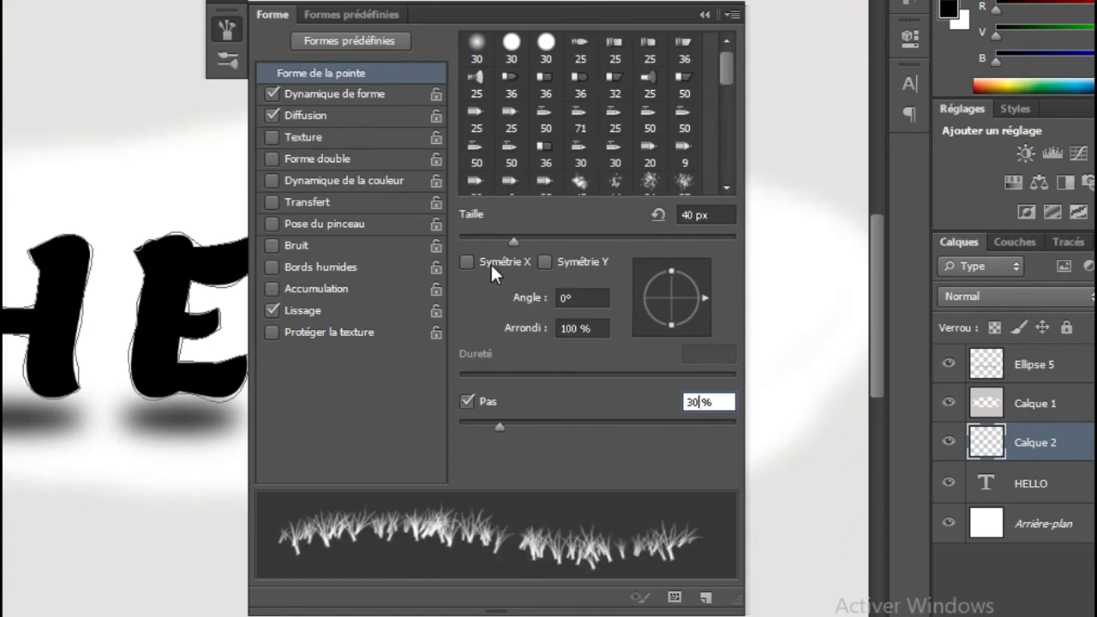
Step: In the brush's shape dynamics, control the size variation by pen pressure (Pression de la plume) with a minimum diameter of 0%
click(327, 91)
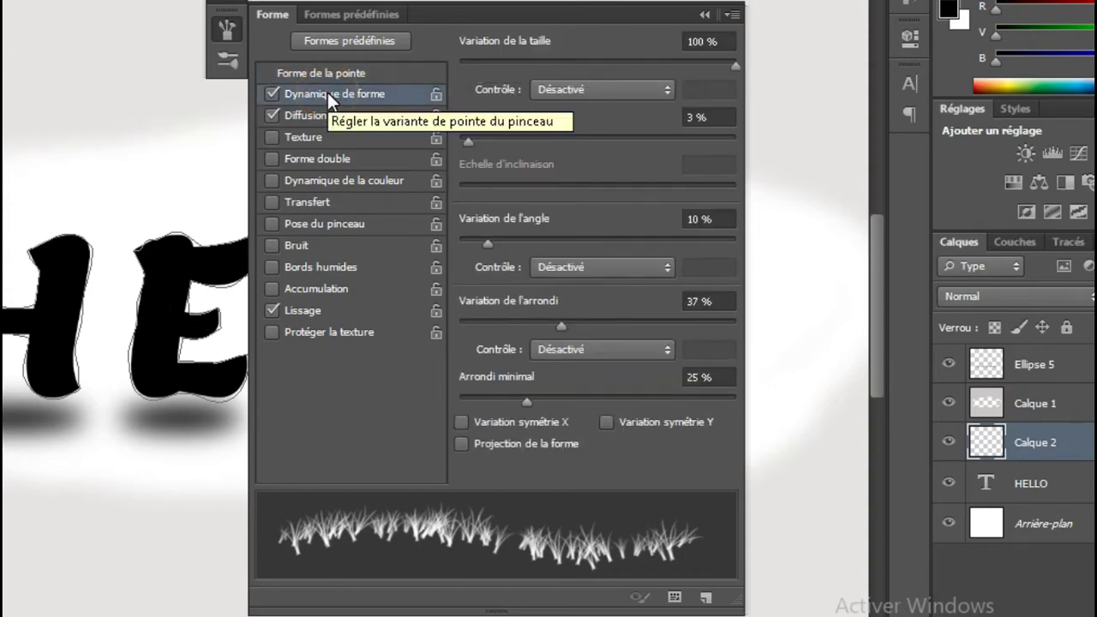
click(590, 89)
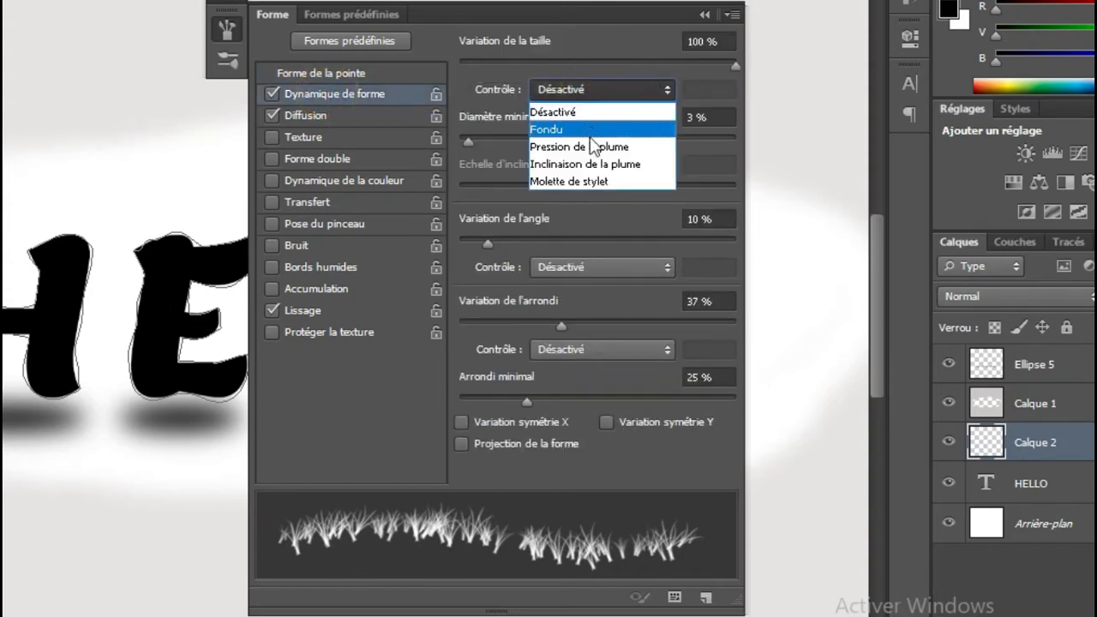
click(591, 147)
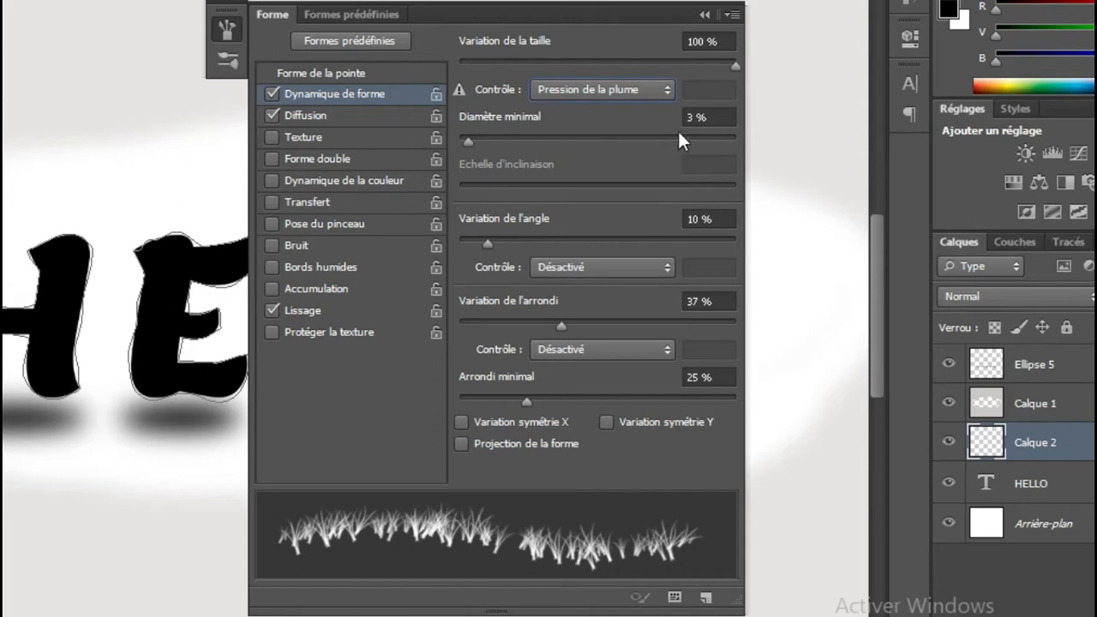
click(696, 117)
text(0)
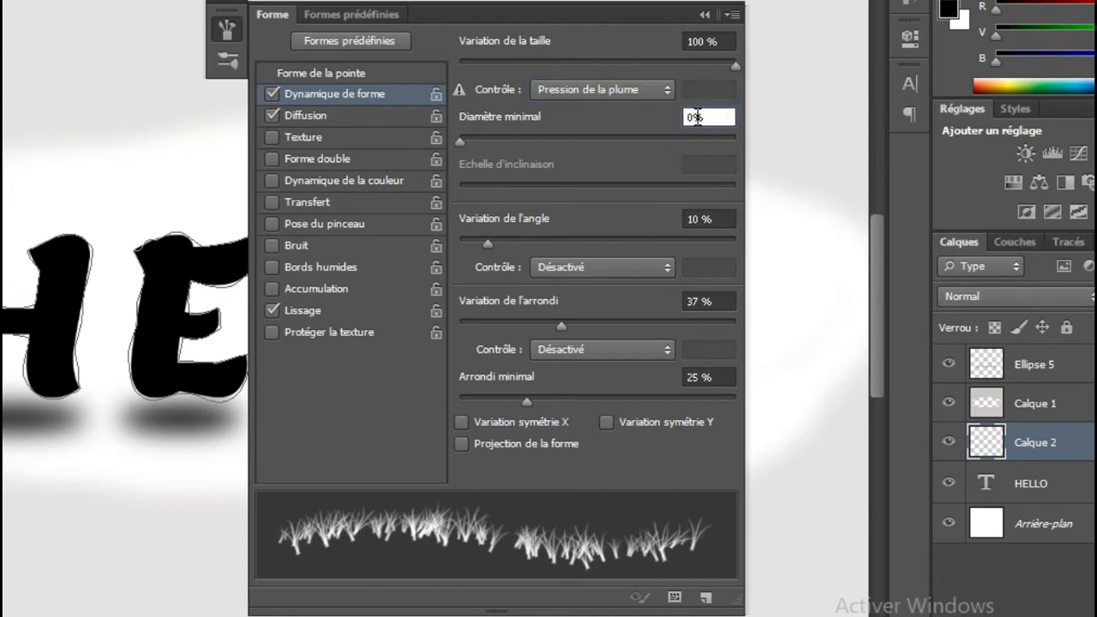
Step: Set both the angle variation and the roundness variation of the brush's shape dynamics to 100%
click(699, 220)
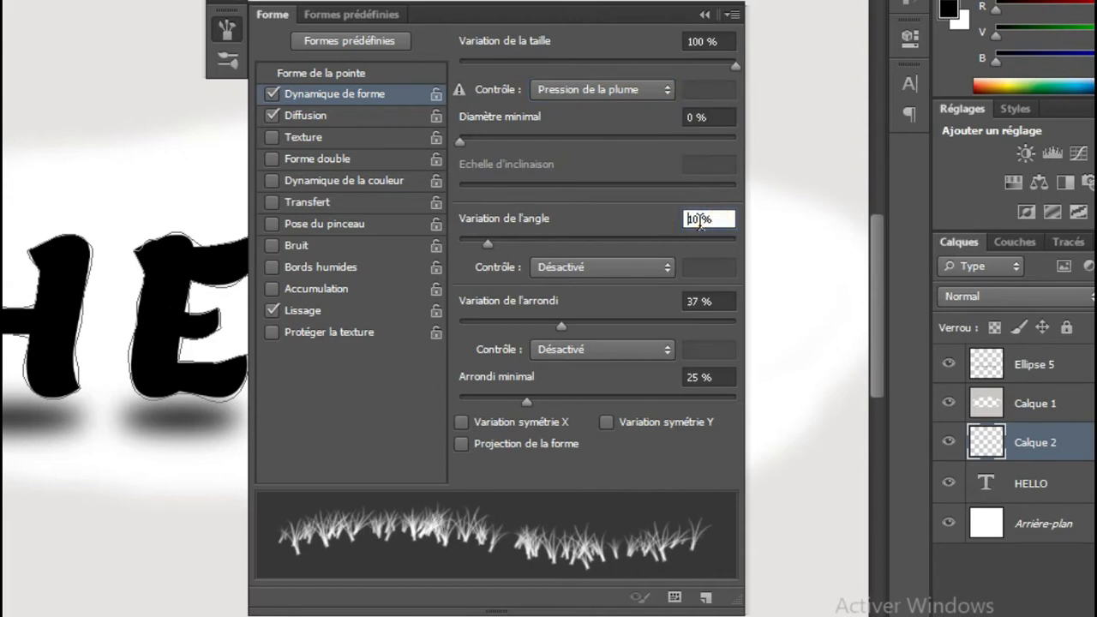
text(100)
click(696, 300)
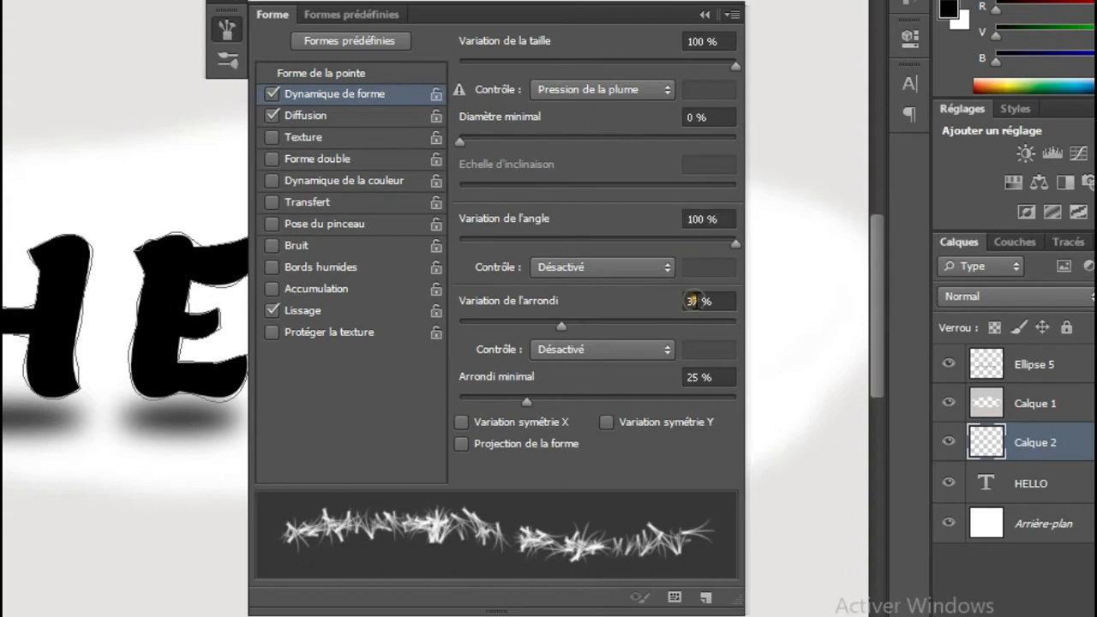
text(7)
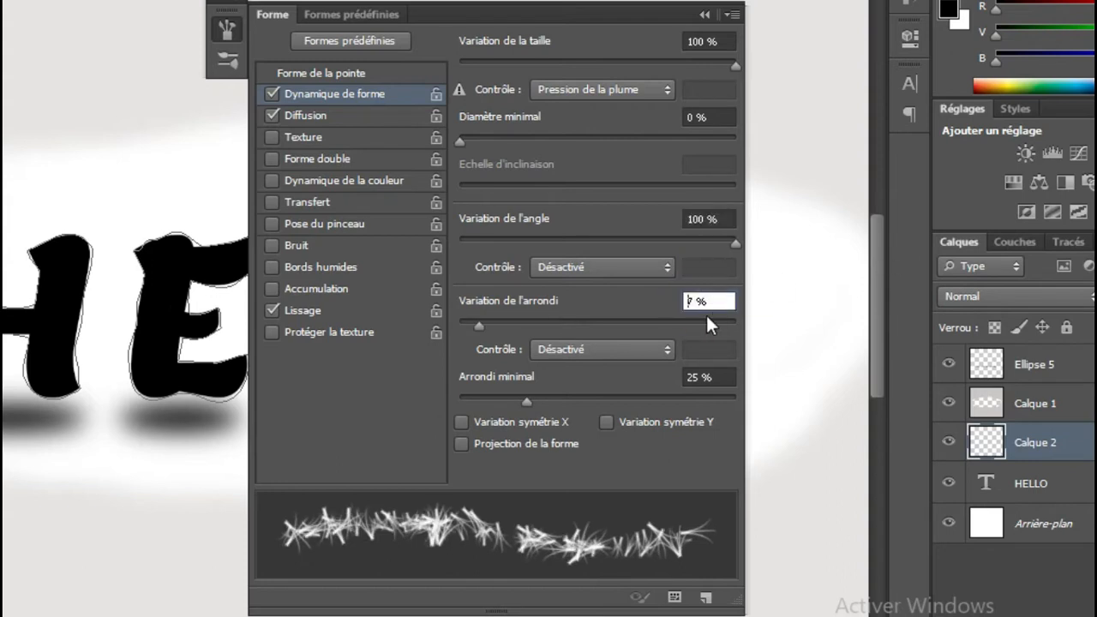
key(BackSpace)
text(100)
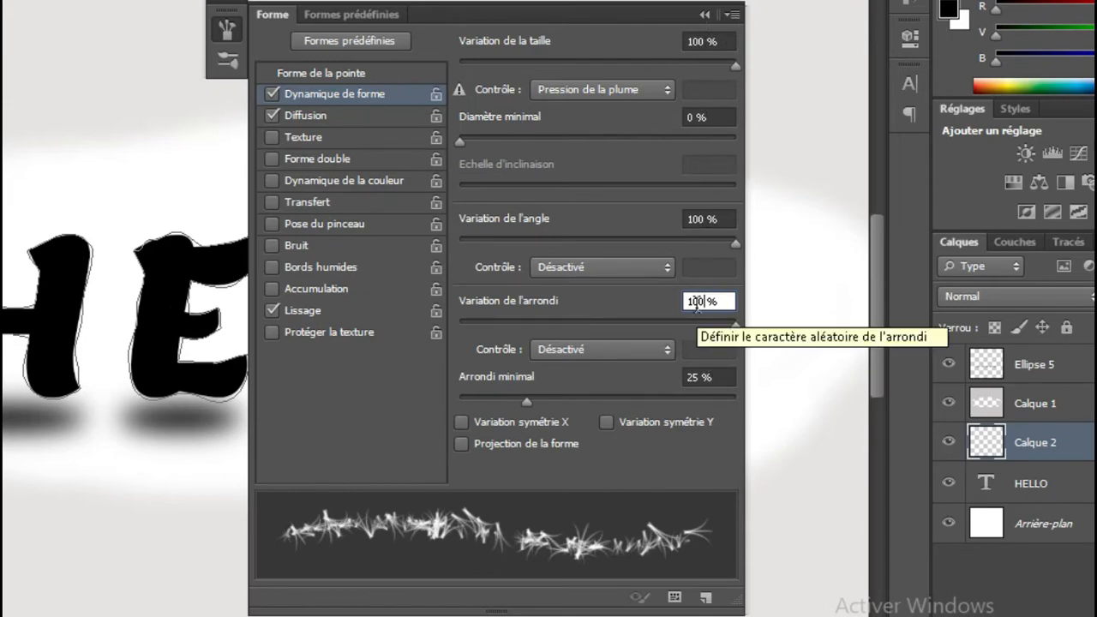
Step: Set the brush's scattering (Diffusion) amount to 45%
click(371, 112)
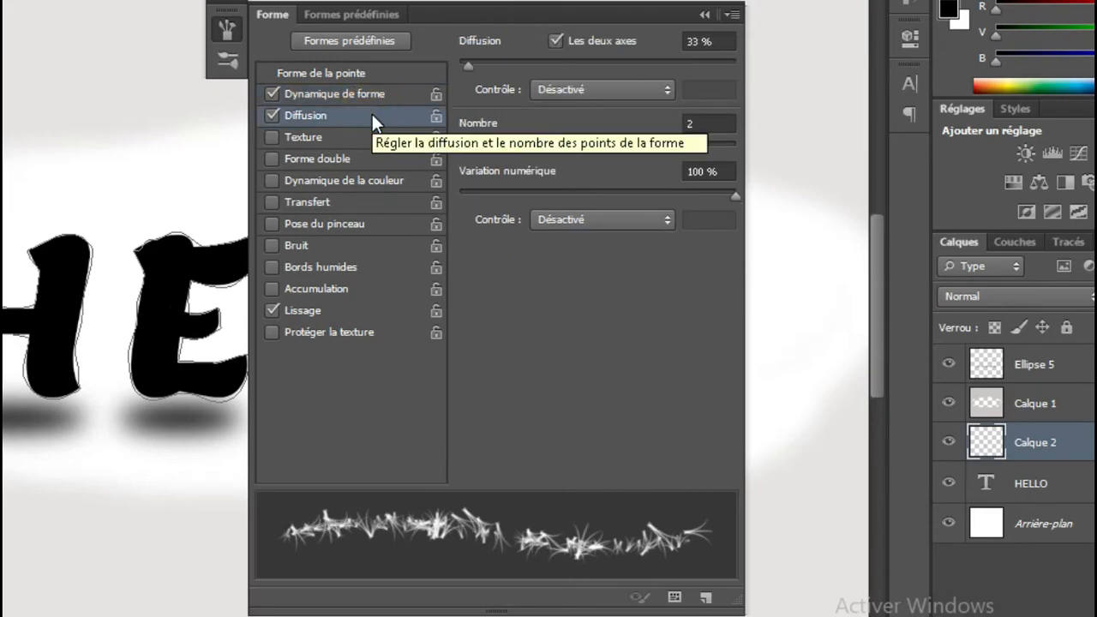
click(698, 43)
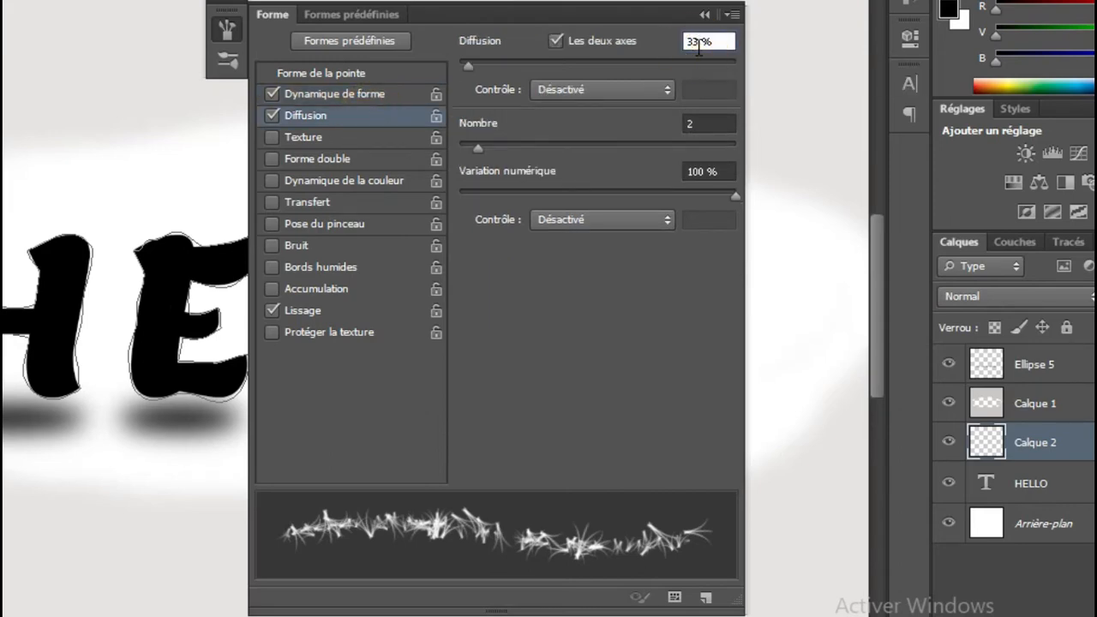
key(BackSpace)
text(45)
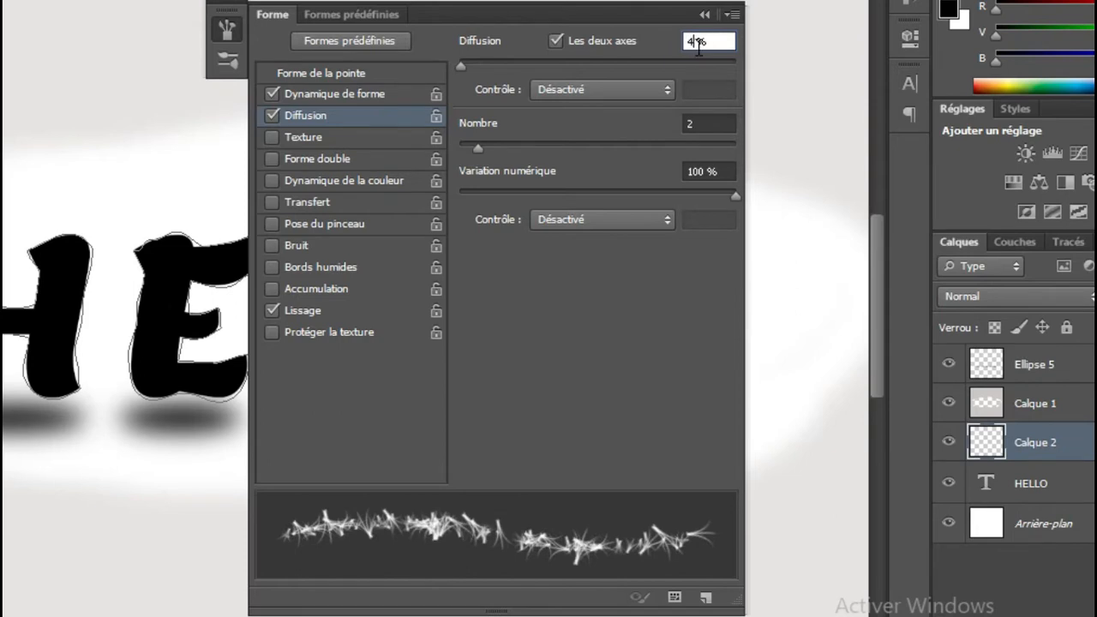
Step: Turn off both-axes scattering (Les deux axes) for the brush, set its count (Nombre) to 16 and count variation to 0%
click(555, 41)
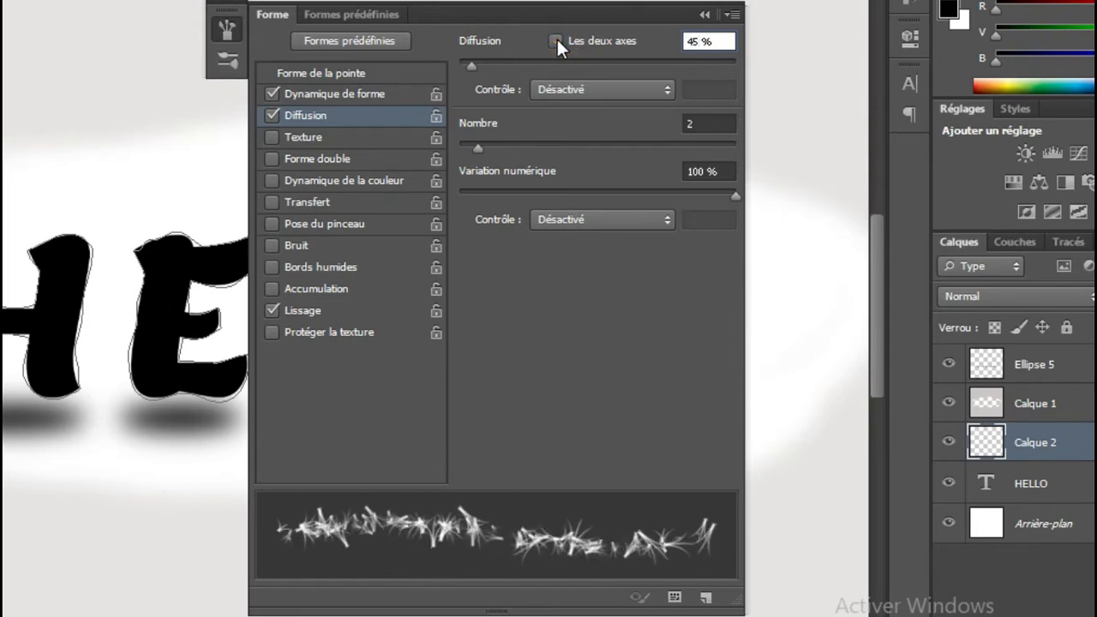
click(699, 122)
key(BackSpace)
text(16)
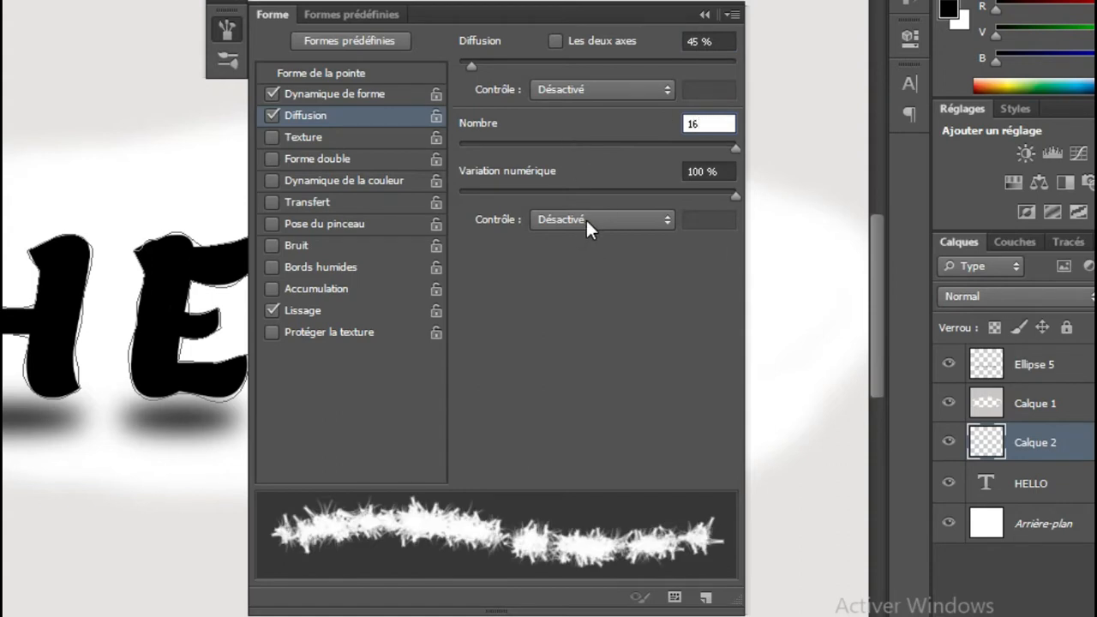
click(702, 171)
text(0)
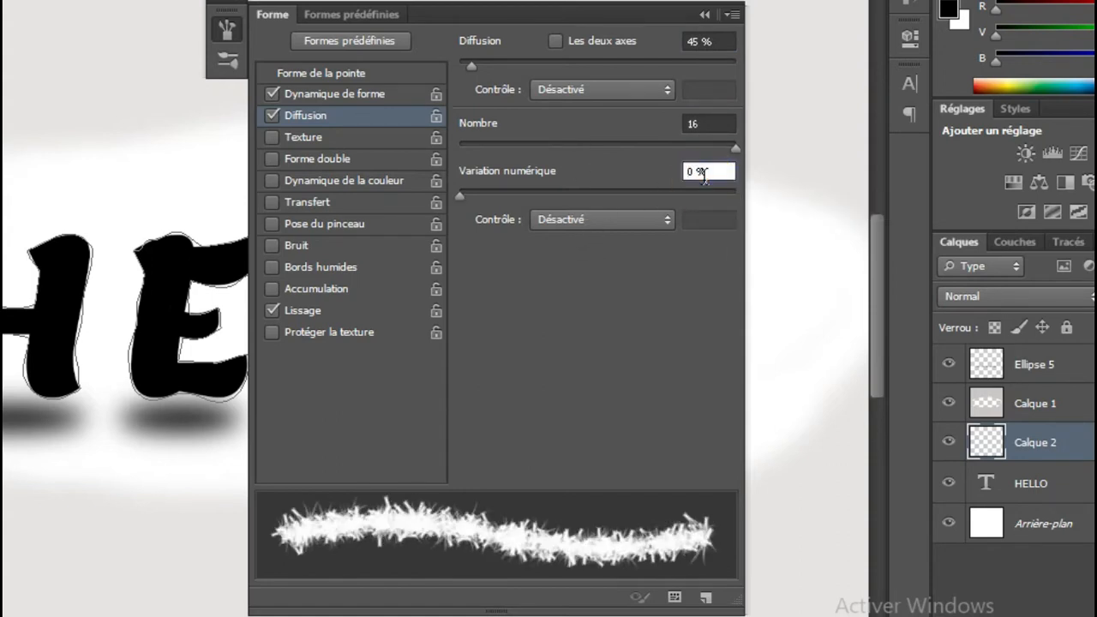
key(Return)
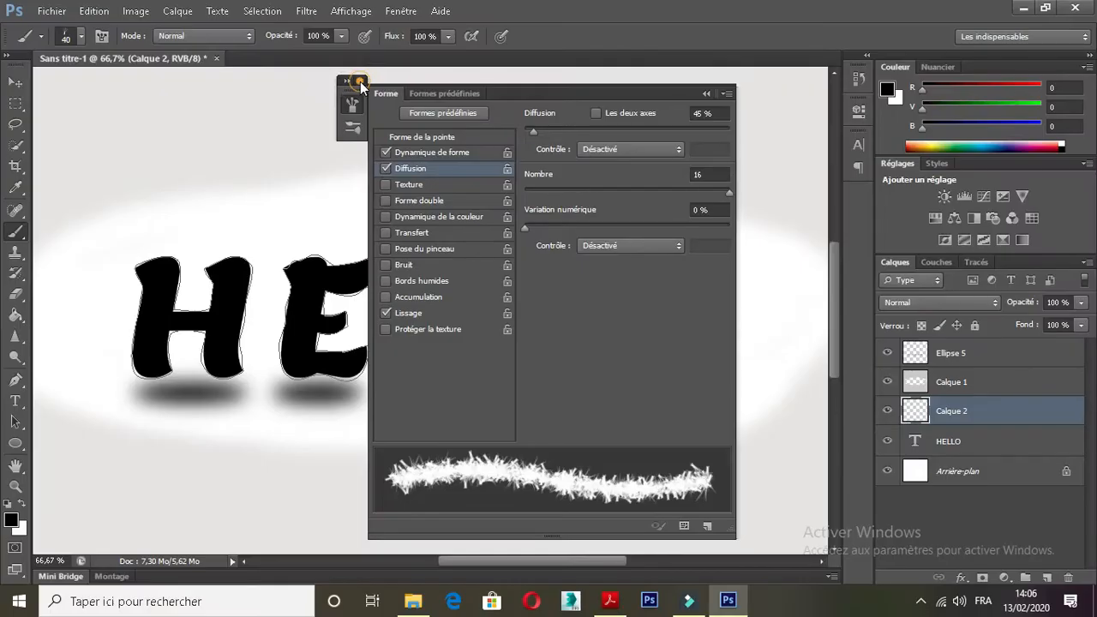
click(232, 10)
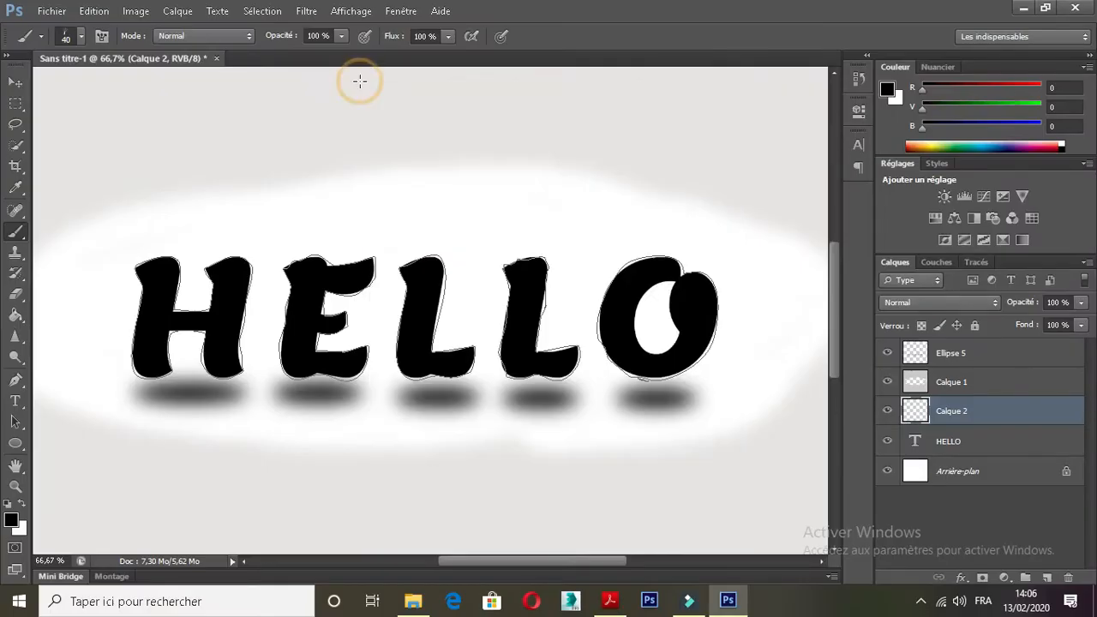
Step: Stroke the work path (Contour du tracé) with the brush tool (Forme), with pressure simulation (Simuler la pression) enabled
click(976, 262)
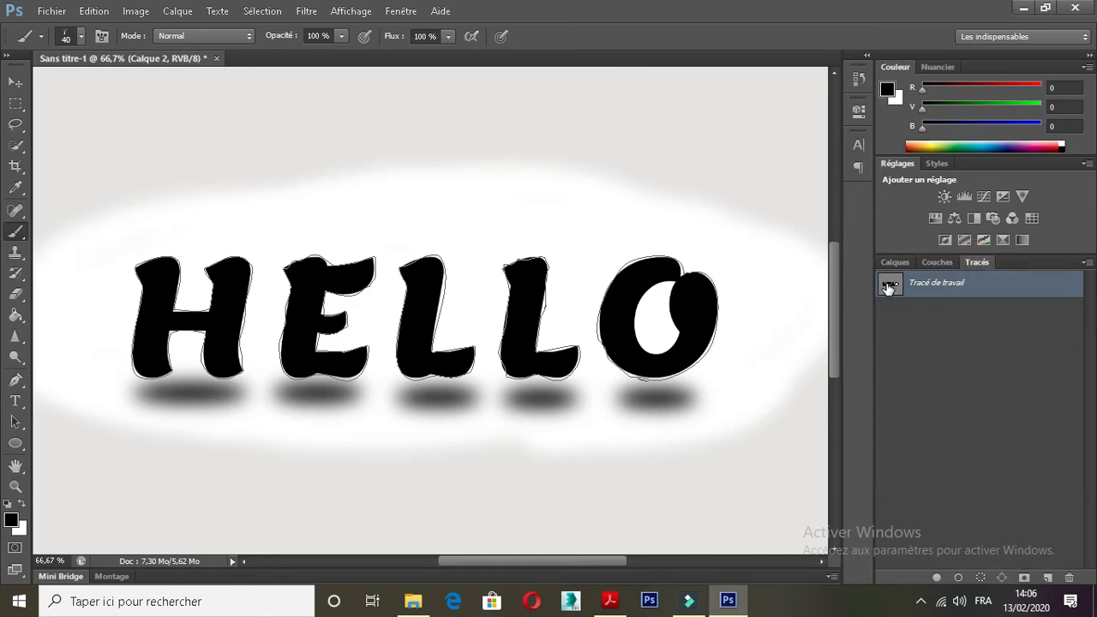
right_click(888, 289)
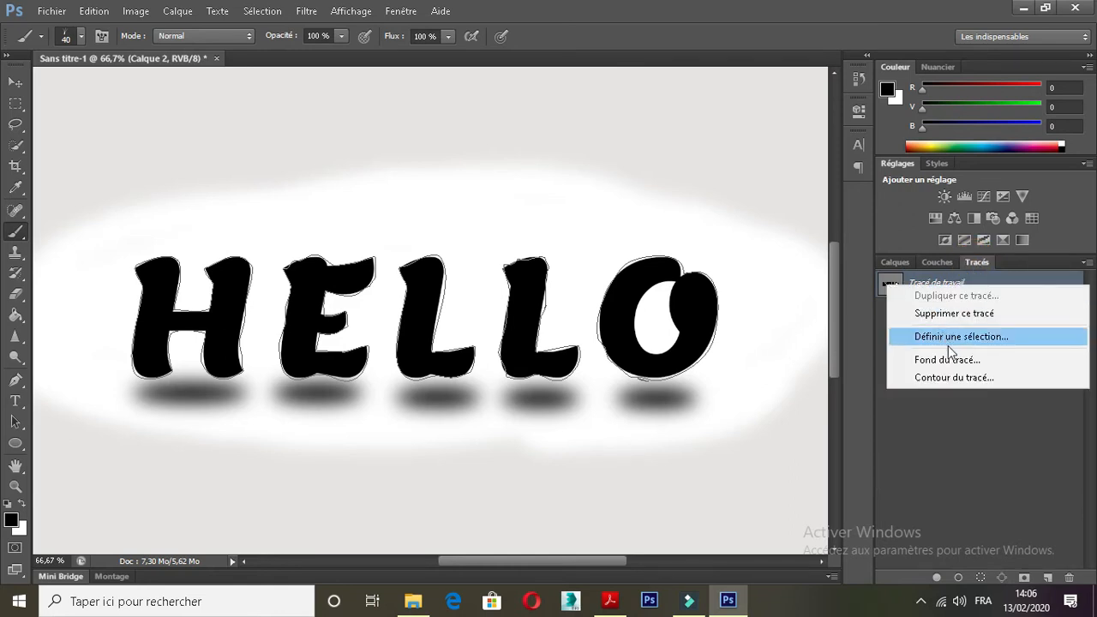
click(953, 379)
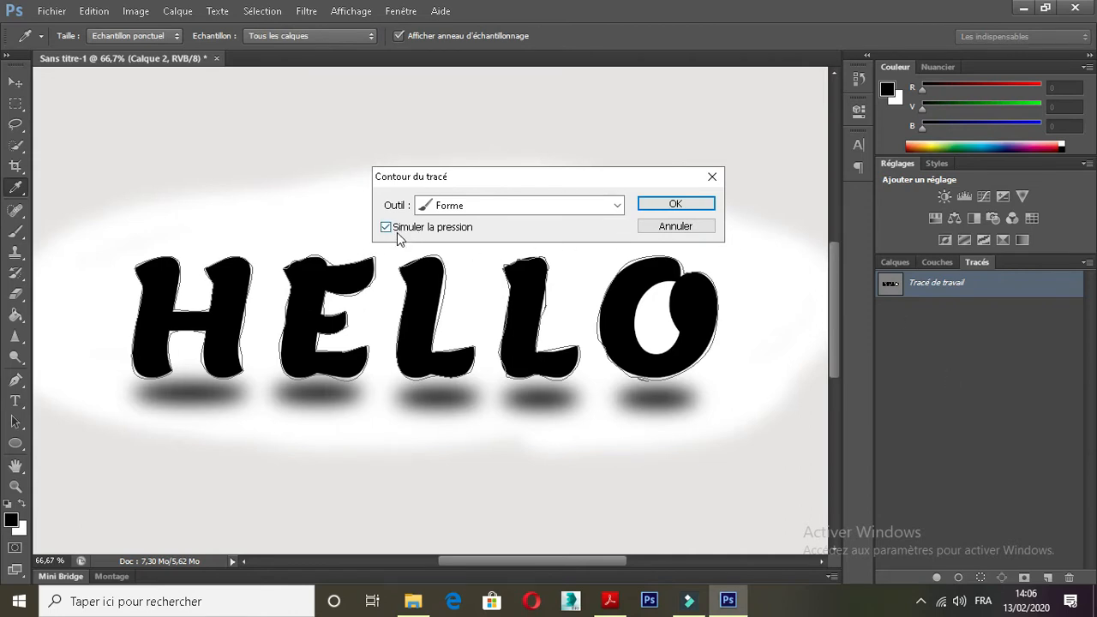
click(670, 206)
Step: Merge the Calque 2 stroke layer with the HELLO text layer
click(892, 262)
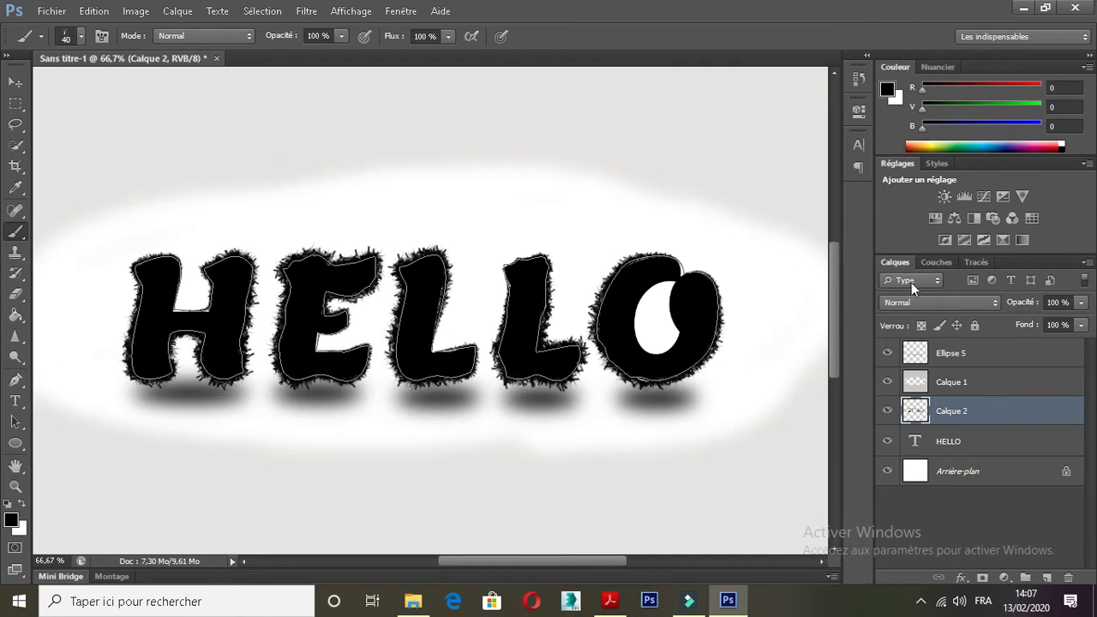
ctrl+click(956, 442)
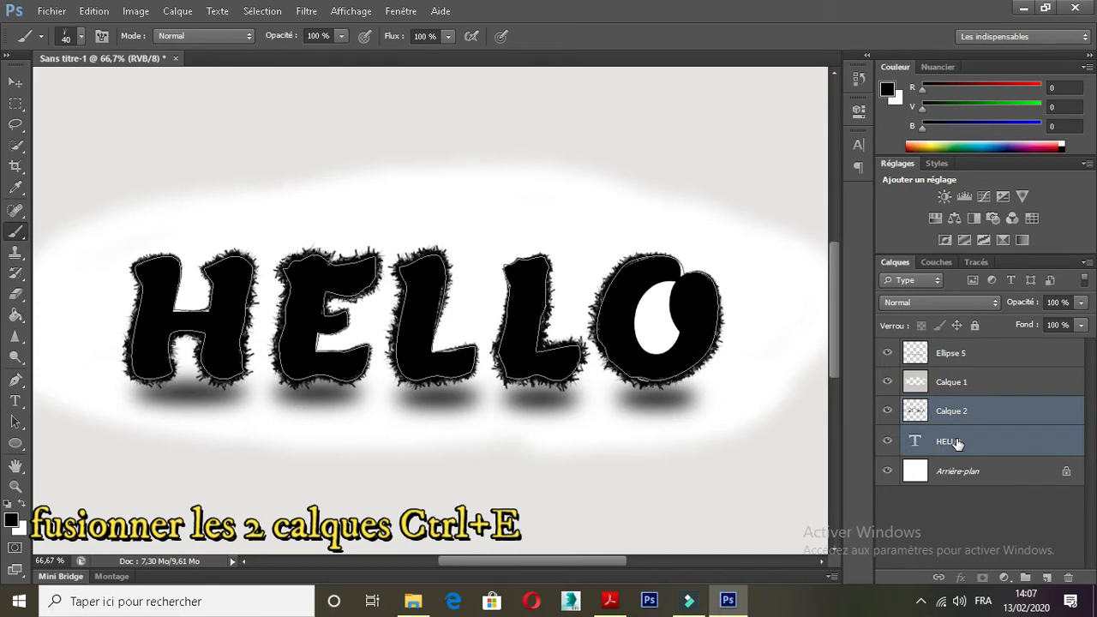
key(ctrl+e)
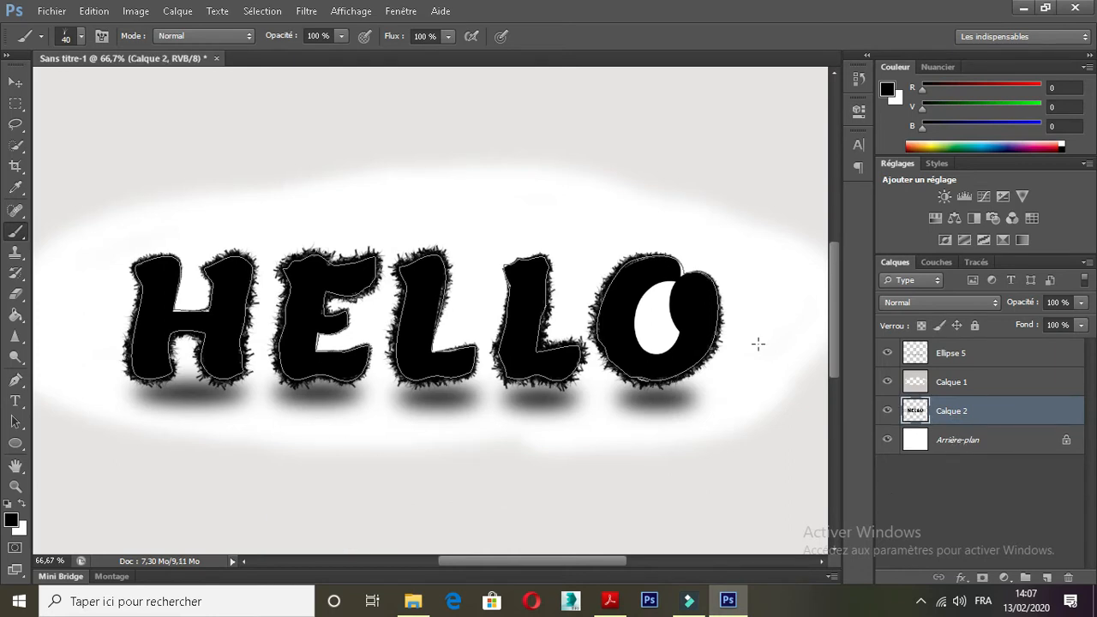
Step: Open the zebra texture image zebra-texture-carpet-background-animal-print_93289-92.jpg from the photoshop folder
click(47, 12)
click(63, 43)
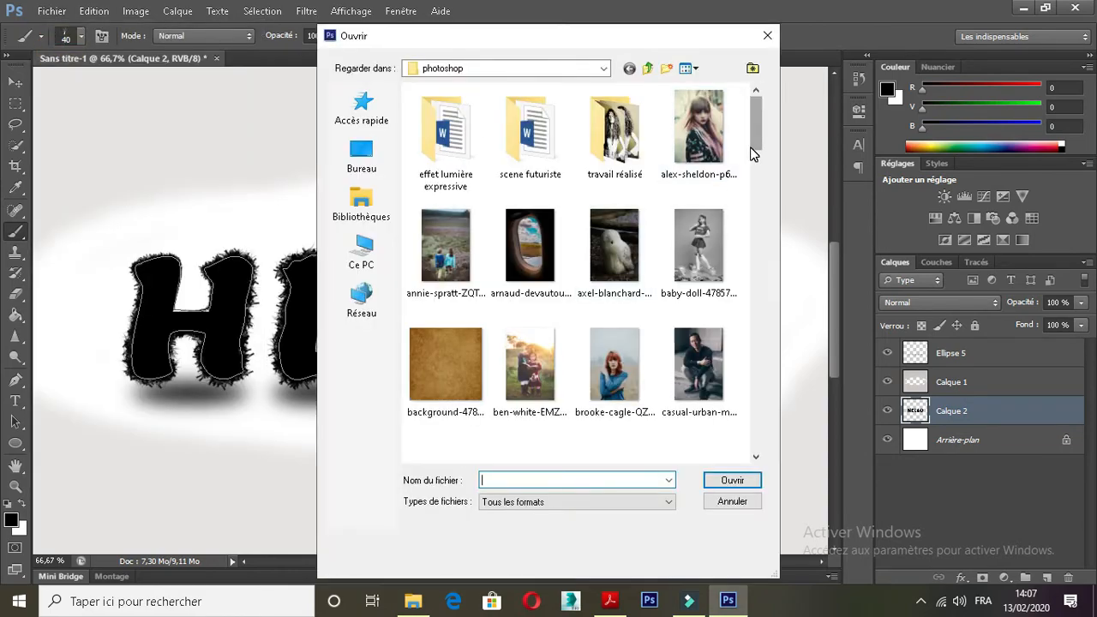
drag(755, 143, 765, 465)
double_click(615, 386)
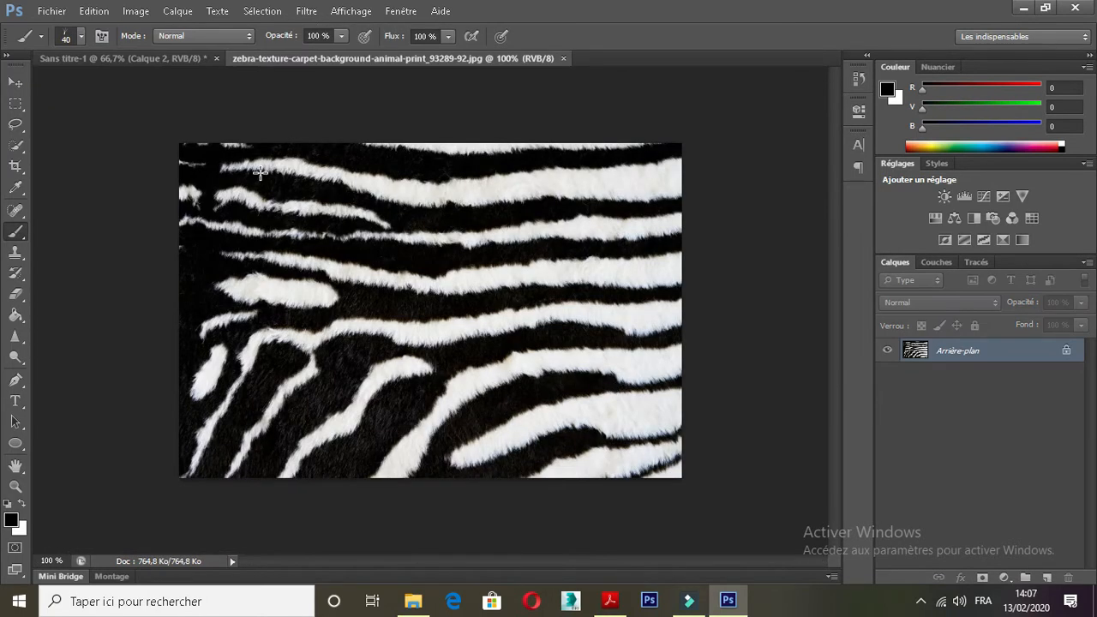
Step: Define the zebra texture image as a pattern named ZEBRE
click(99, 11)
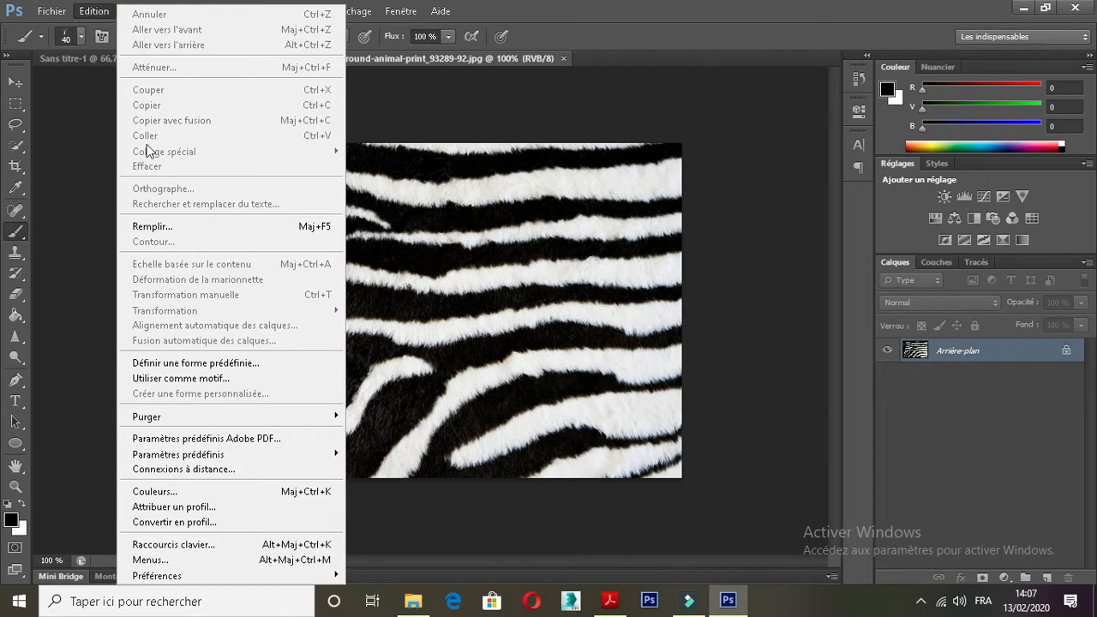
click(165, 379)
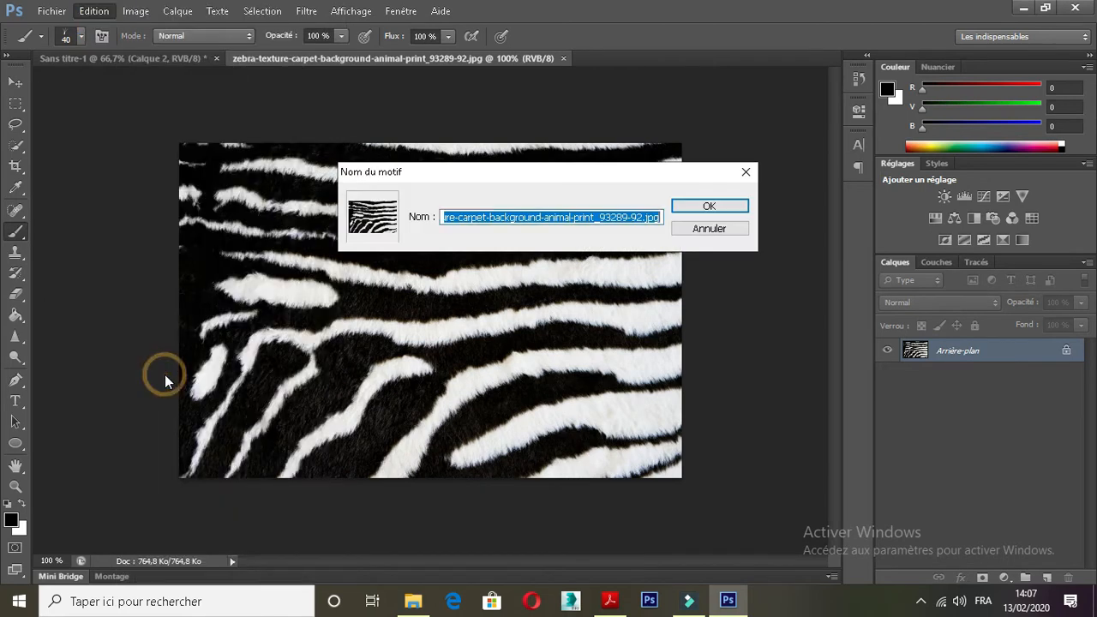
text(ZEBRE)
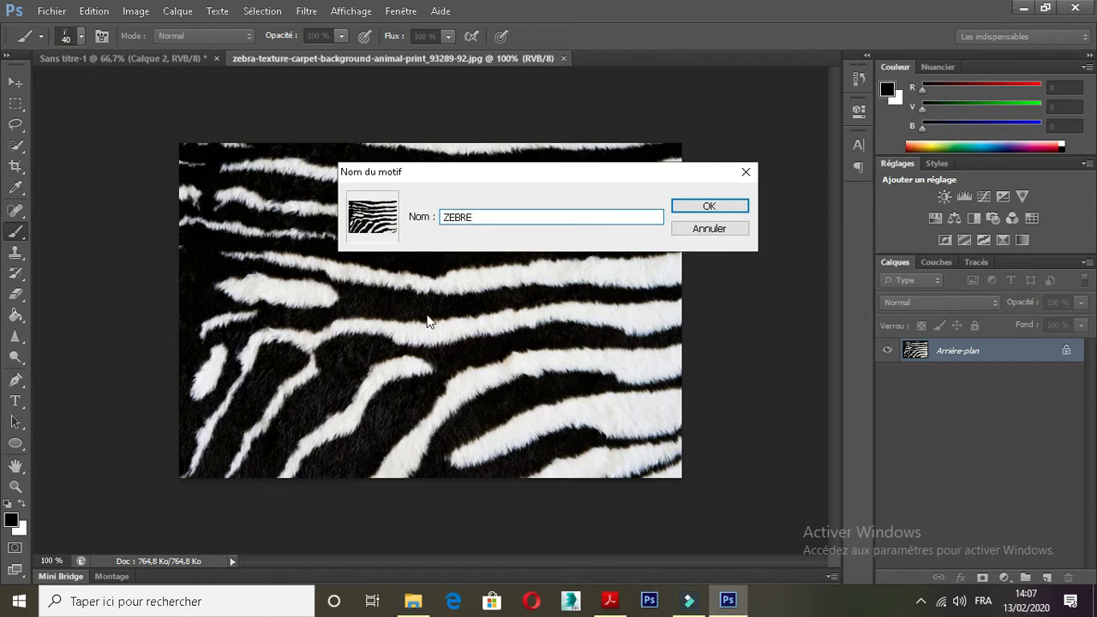
click(706, 206)
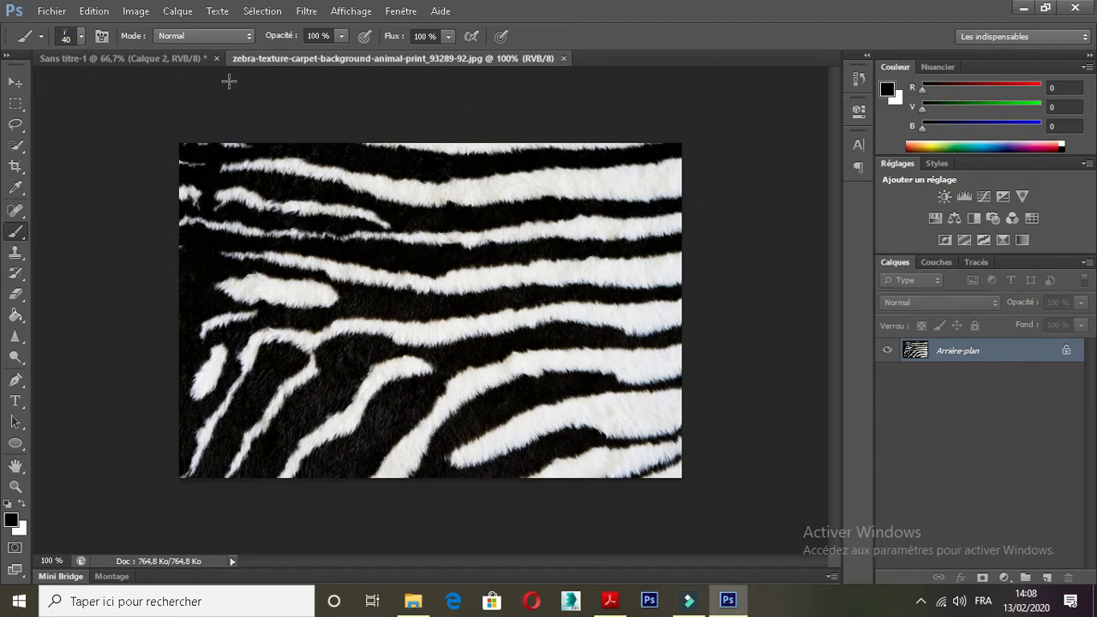
Step: In the HELLO document, add a pattern overlay (Incrustation de motif) to Calque 2 using the zebra pattern
click(180, 59)
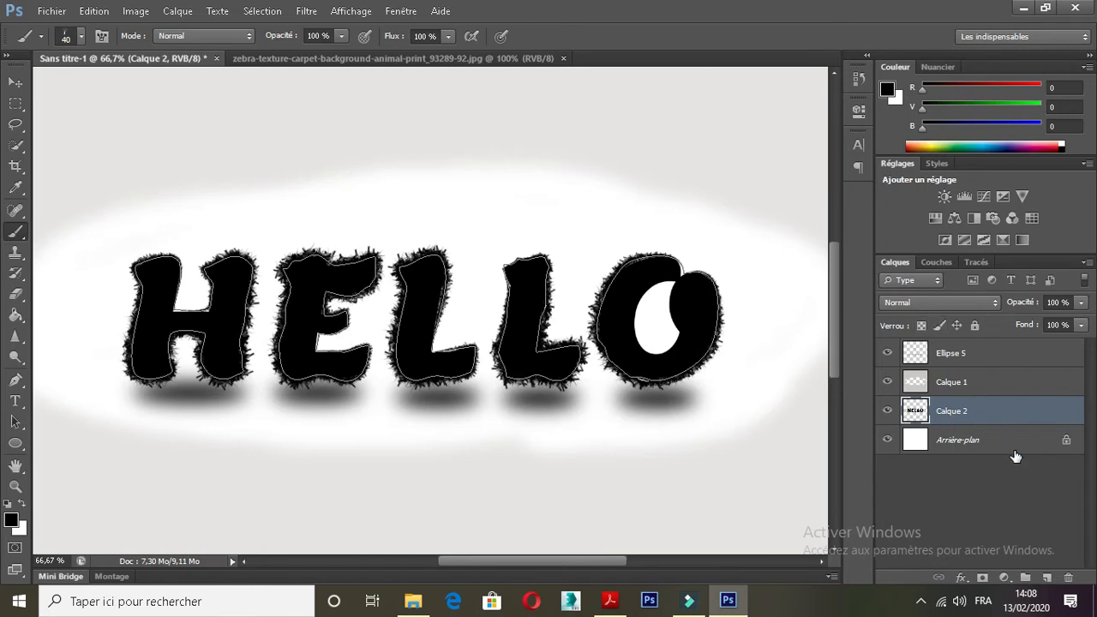
click(961, 578)
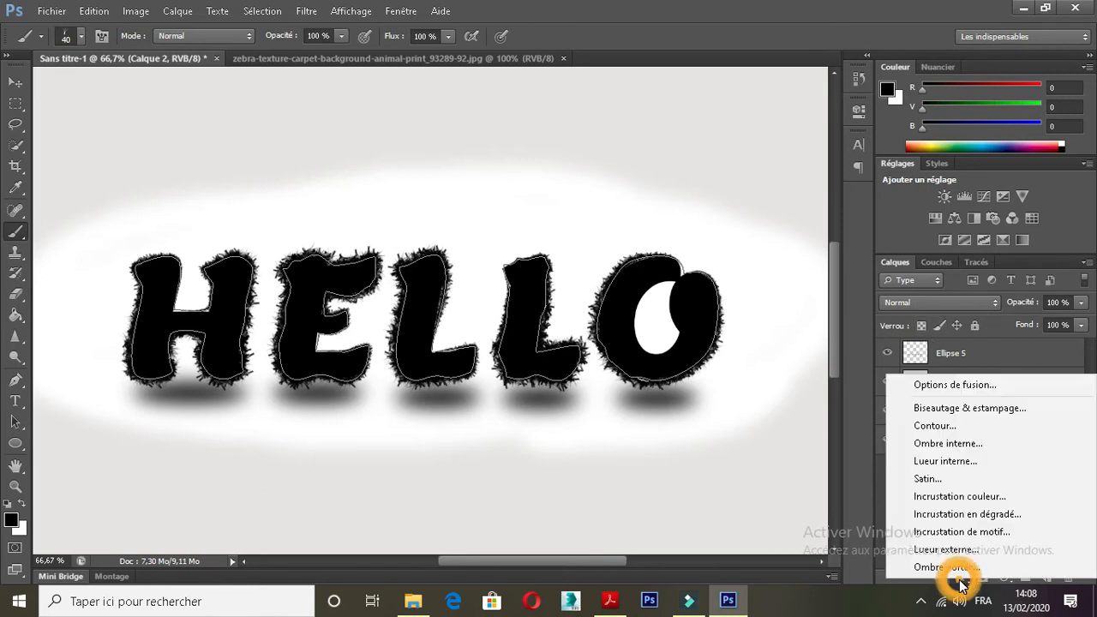
click(952, 386)
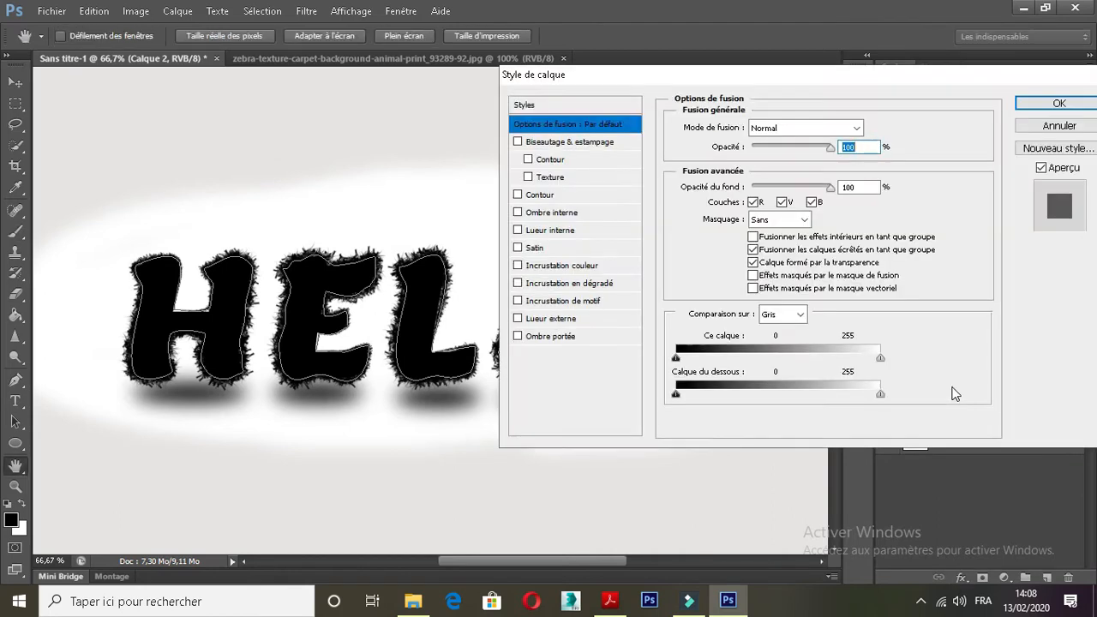
click(566, 300)
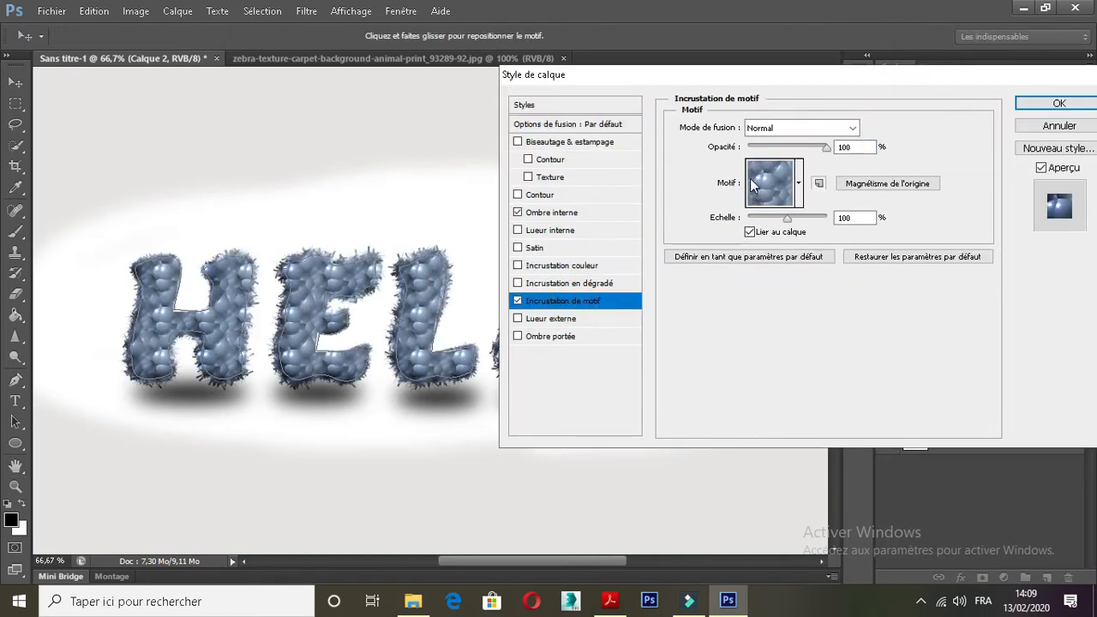
click(798, 183)
double_click(746, 258)
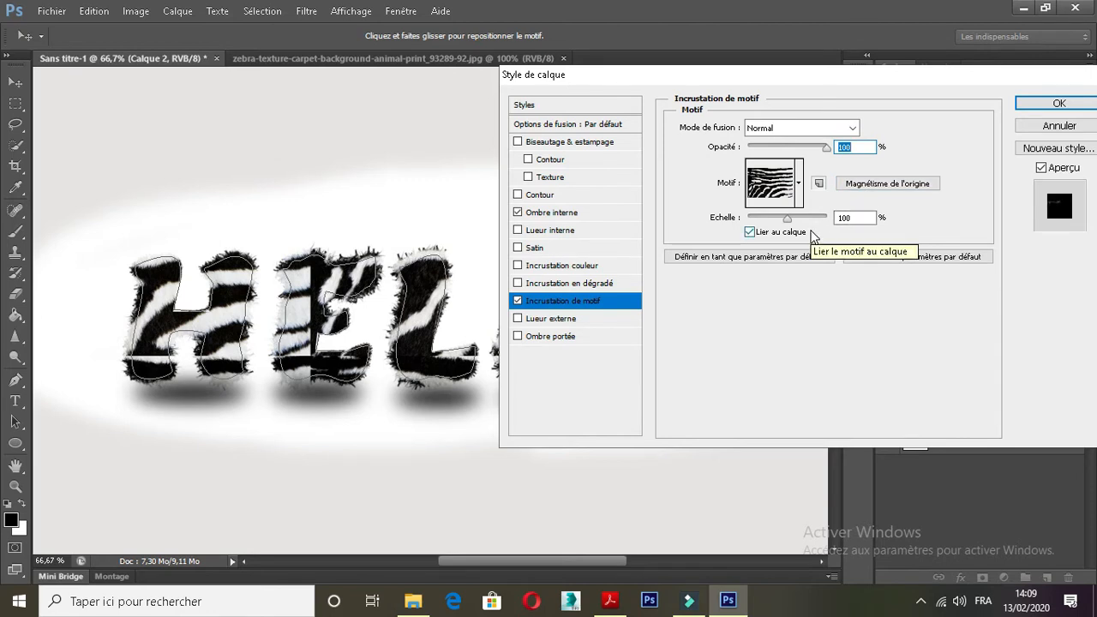
Step: Try several scales for the zebra pattern overlay and settle on 146%
drag(786, 218, 761, 222)
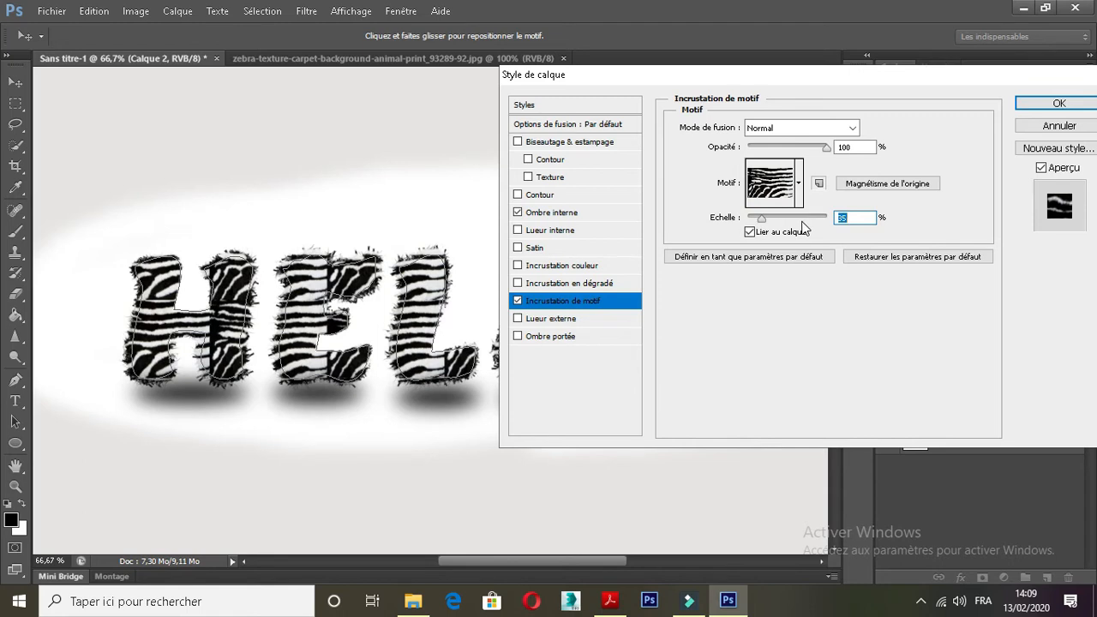
click(803, 216)
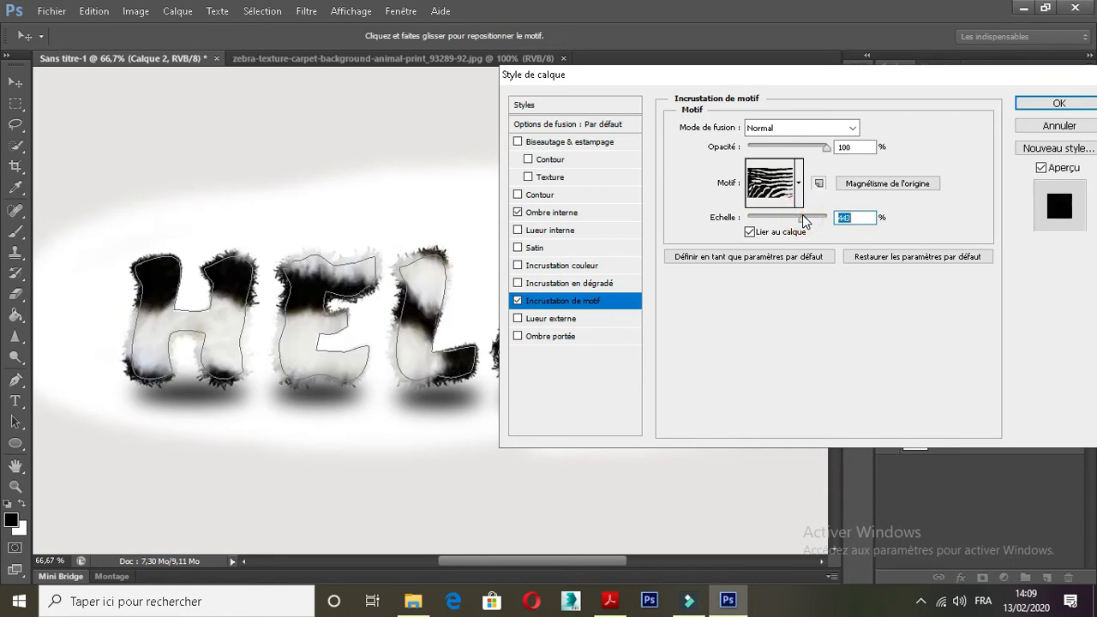
drag(792, 217, 789, 217)
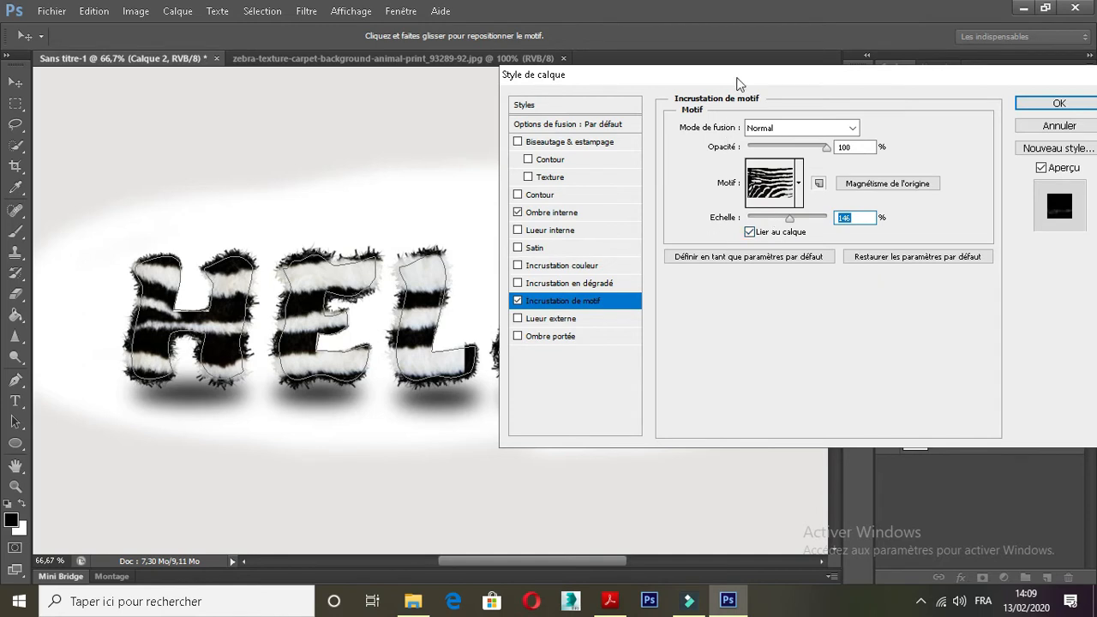
drag(739, 83, 747, 349)
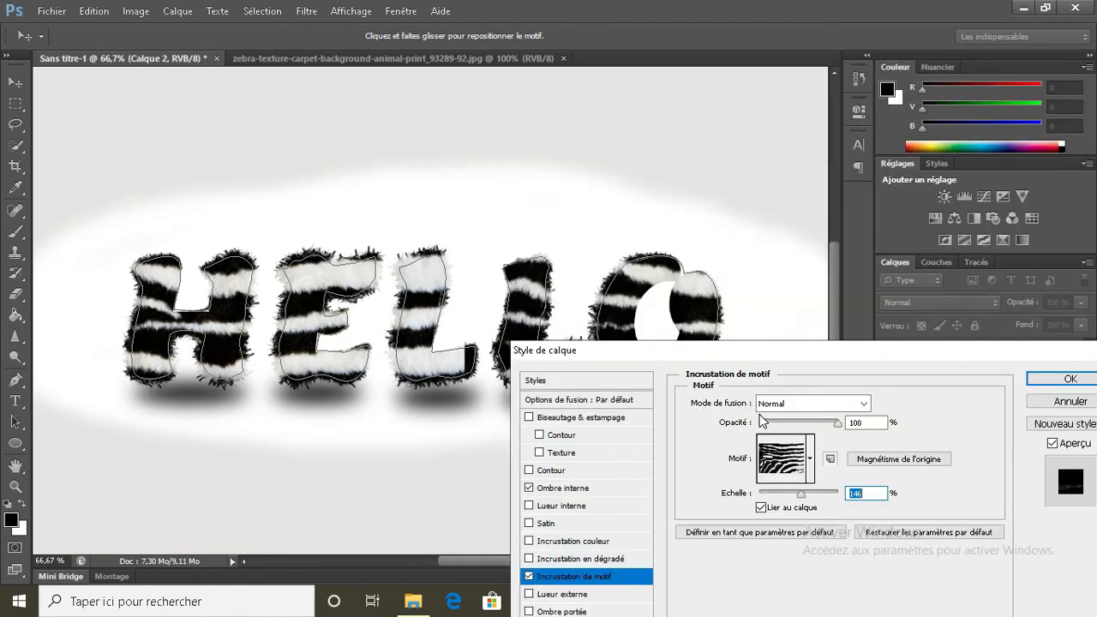
drag(797, 496, 786, 499)
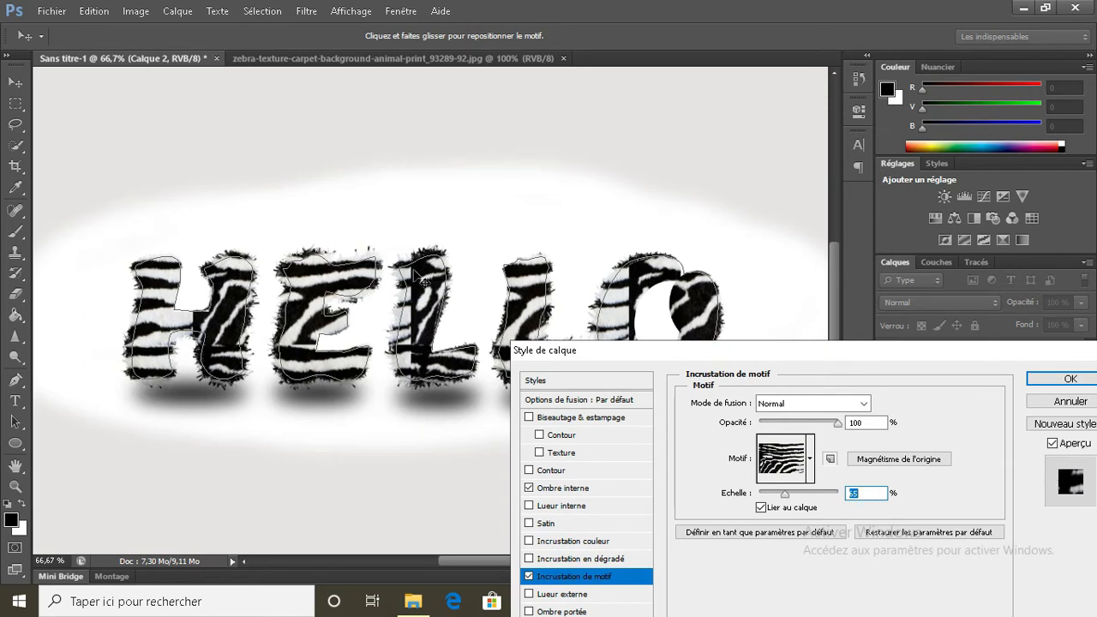
key(ctrl+z)
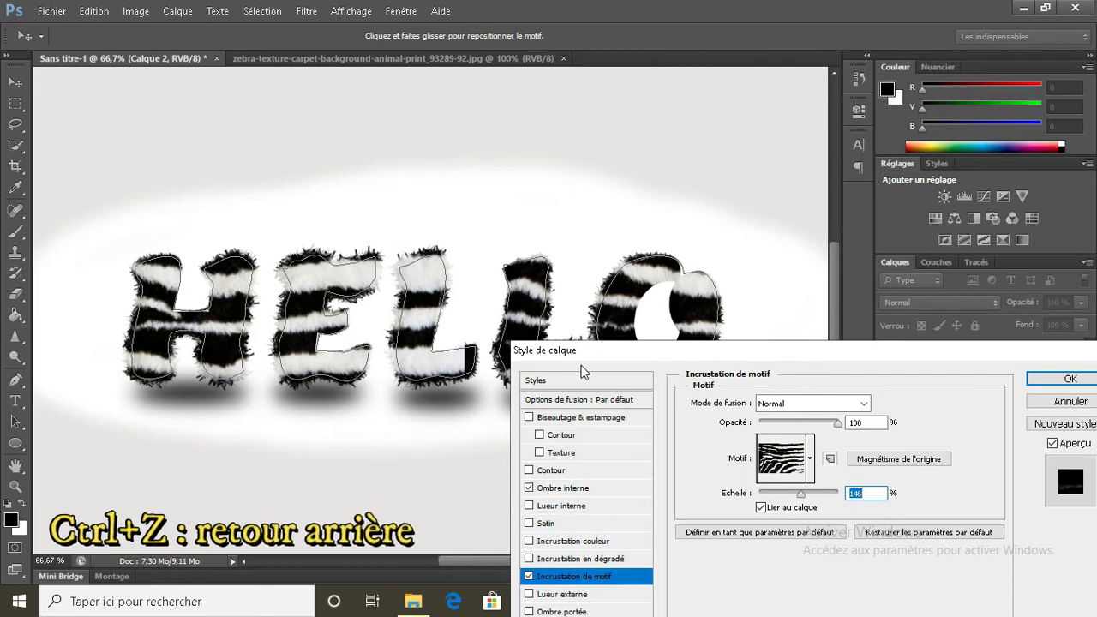
Step: Add a drop shadow (Ombre portée) to the letters with blend mode Densité couleur + and 100% opacity
drag(806, 350, 724, 136)
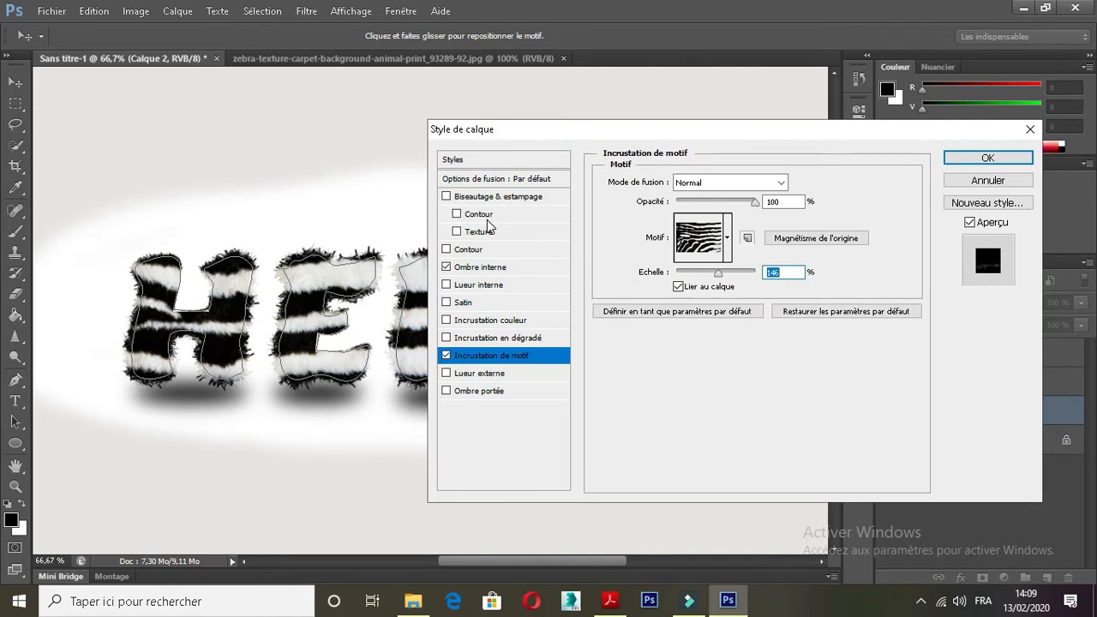
click(479, 393)
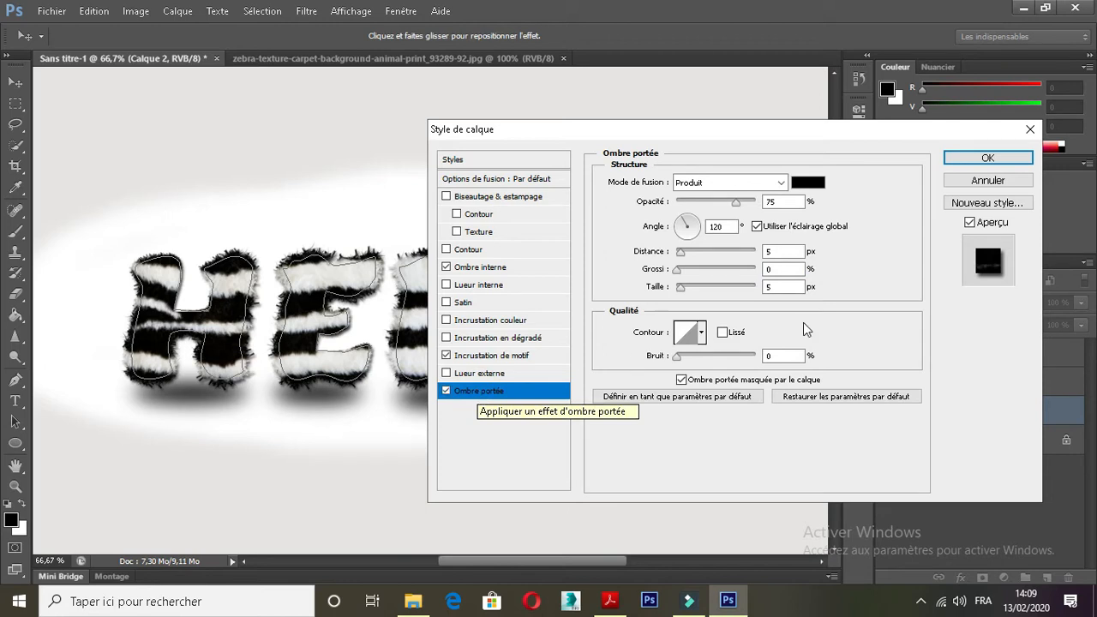
click(781, 183)
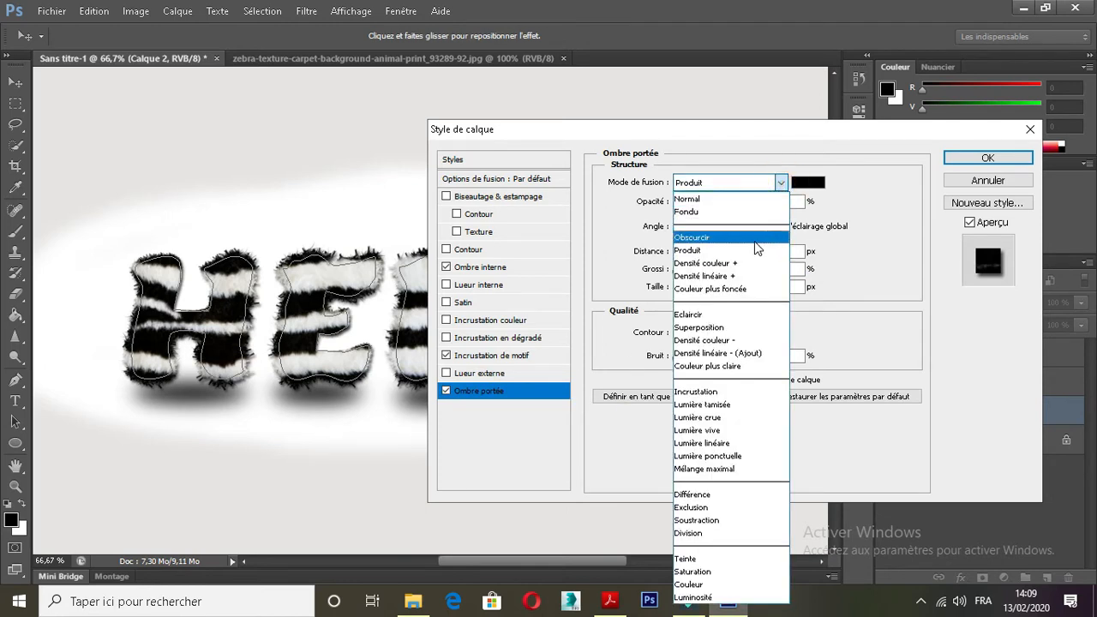
click(749, 264)
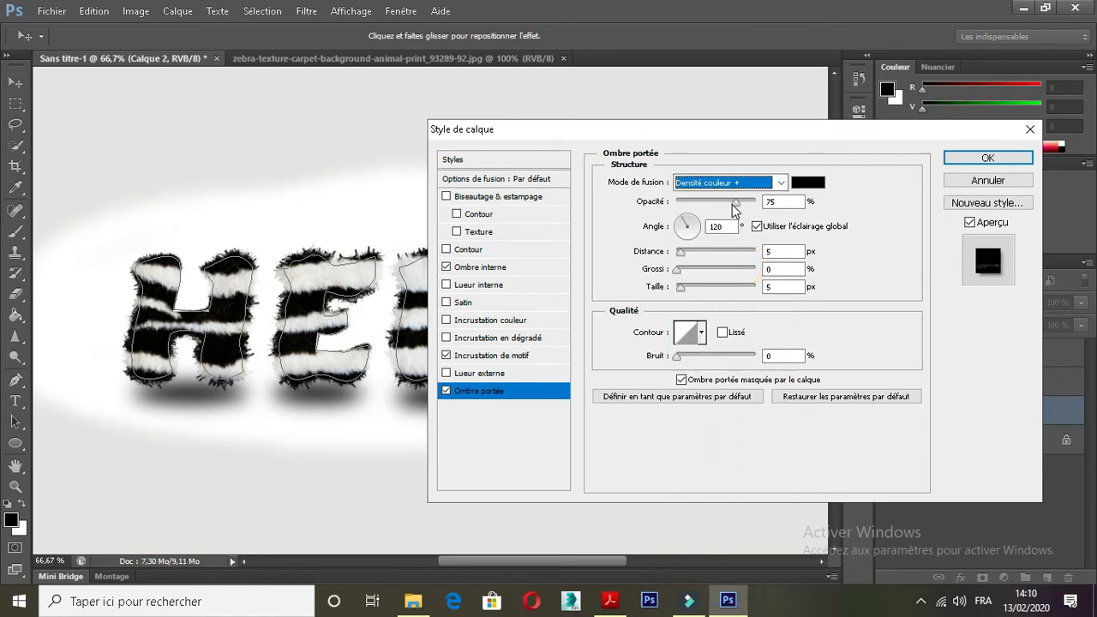
drag(735, 202, 774, 206)
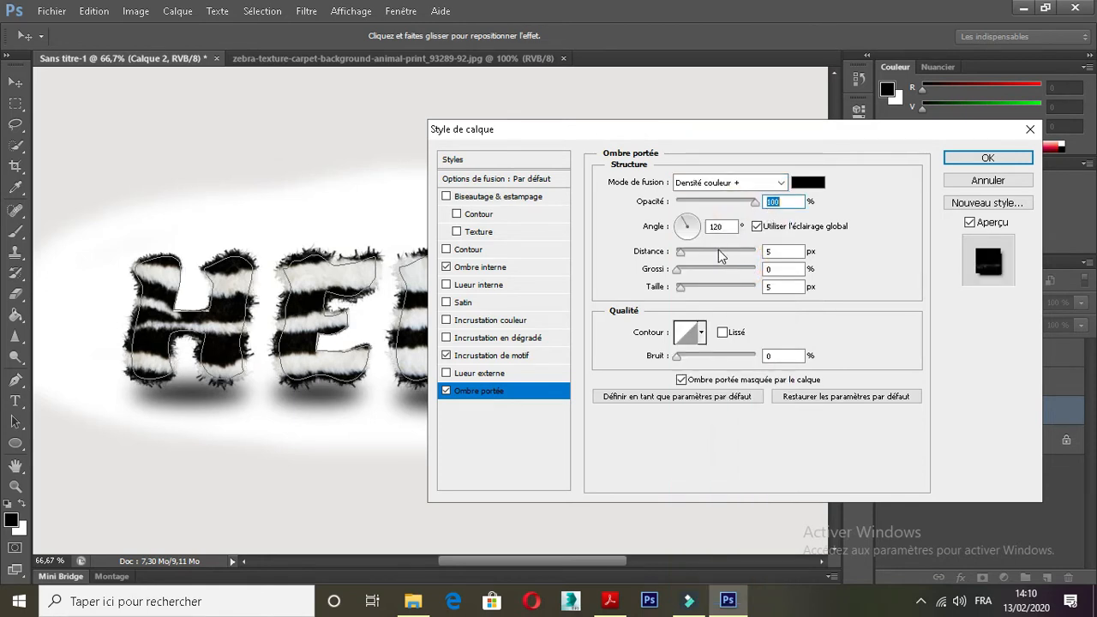
Step: Turn off global lighting for the drop shadow, set its distance to 0 px and size to 10 px, and apply the layer style
double_click(733, 226)
text(90)
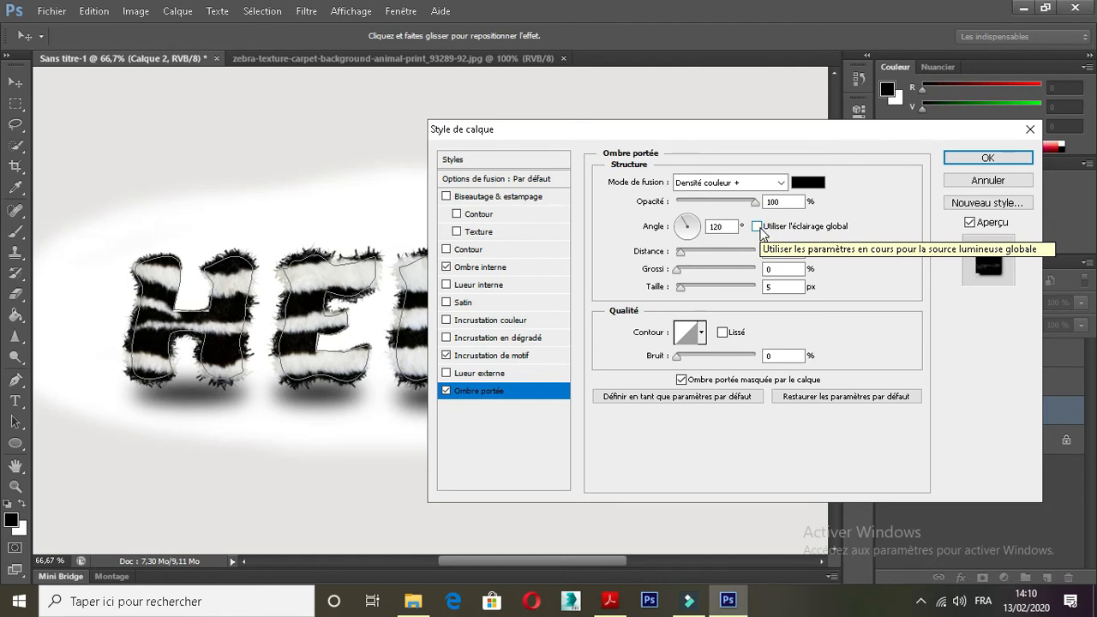
drag(779, 251, 747, 251)
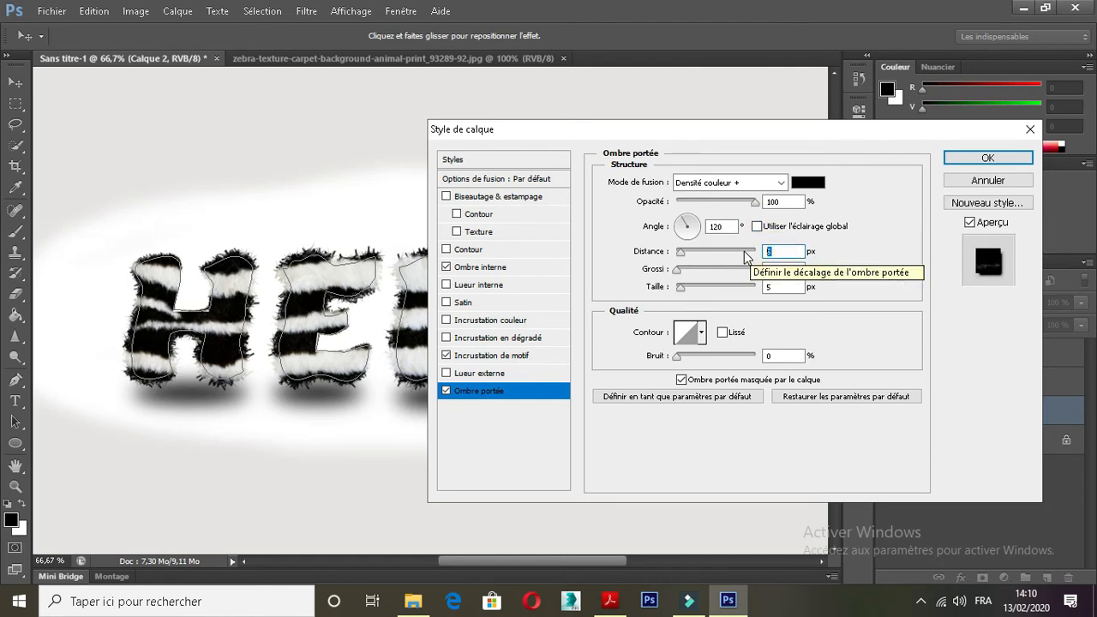
text(0)
double_click(769, 286)
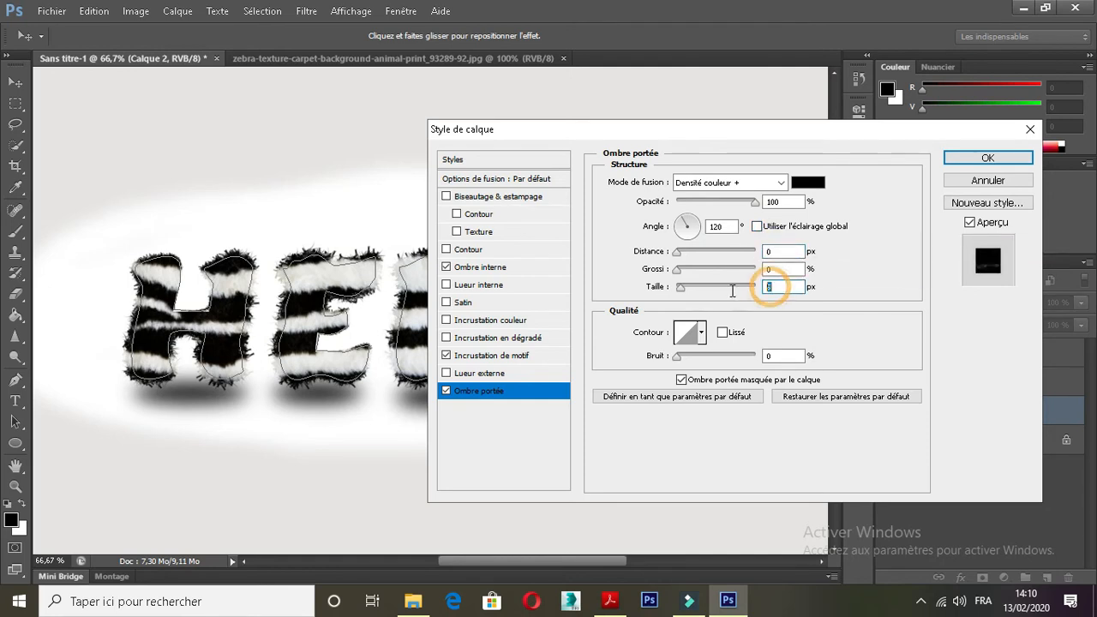
text(10)
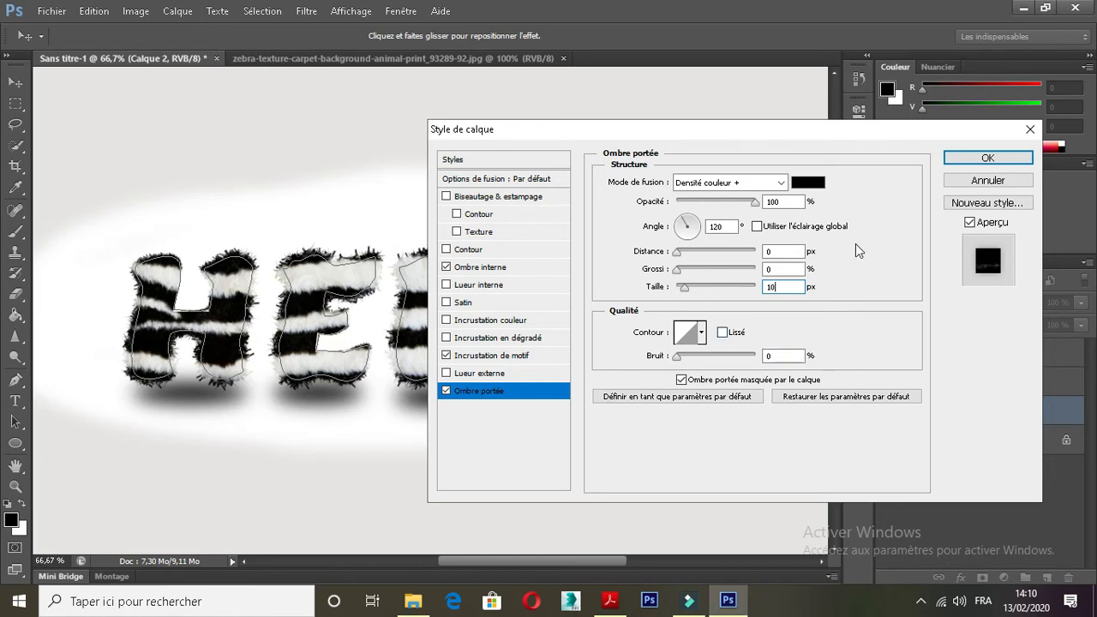
click(961, 160)
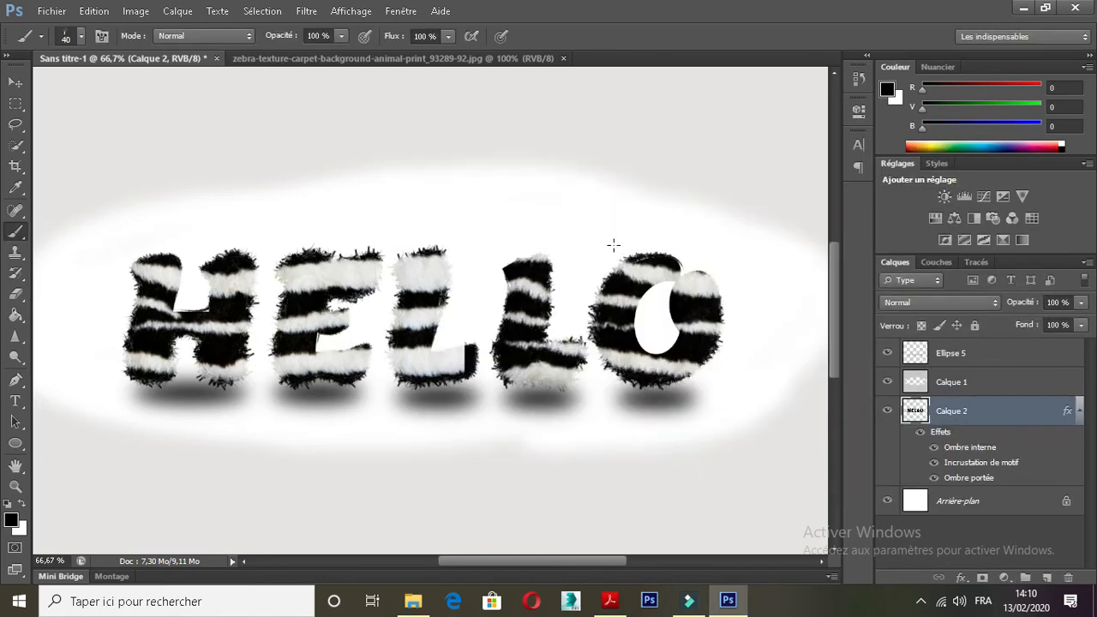
Step: Open the white owl photo from the photoshop folder
click(50, 12)
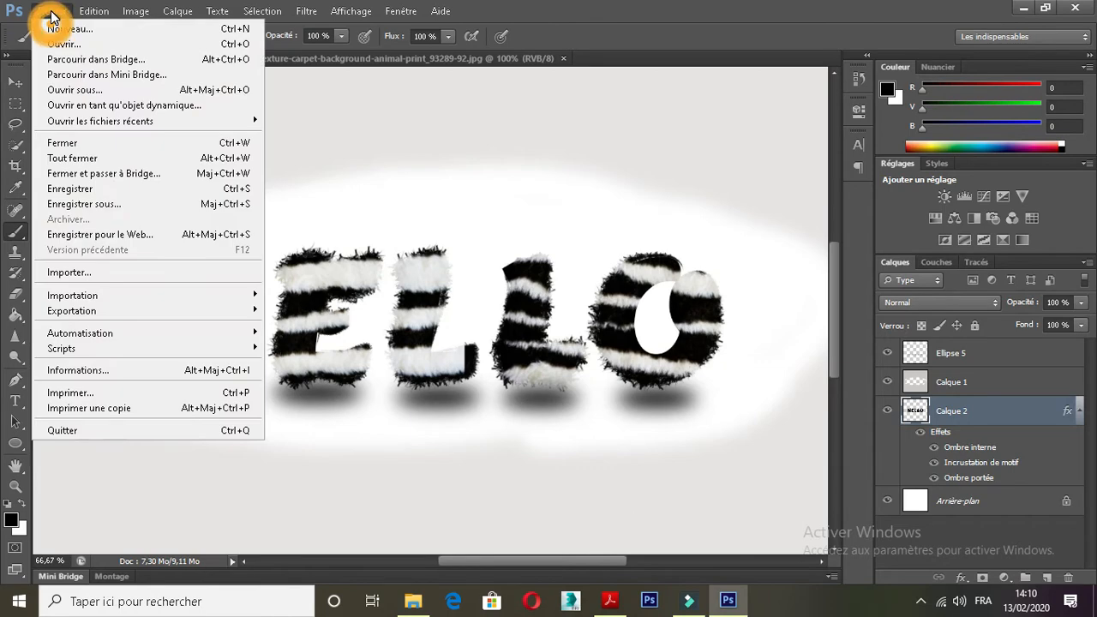
click(60, 45)
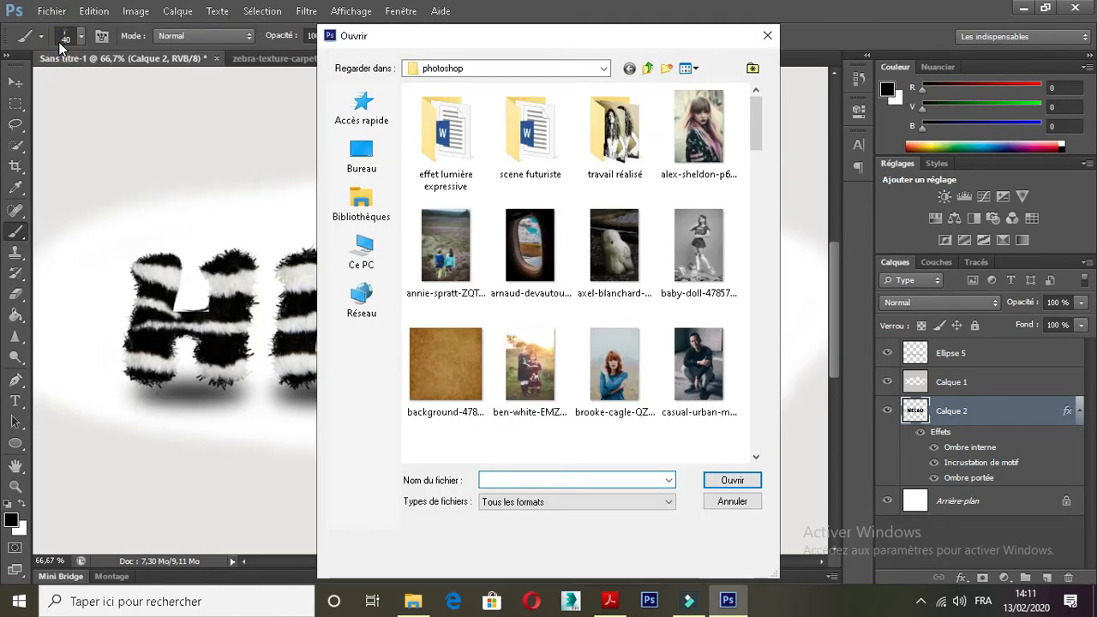
double_click(608, 246)
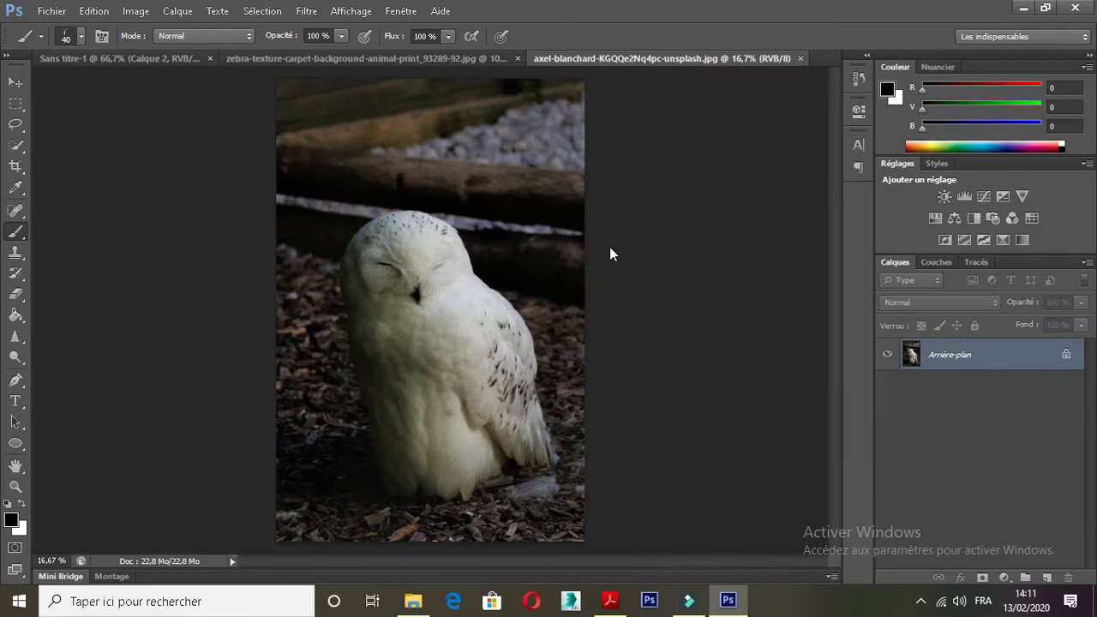
Step: Select the whole white owl with the Quick Selection tool
click(16, 125)
click(17, 144)
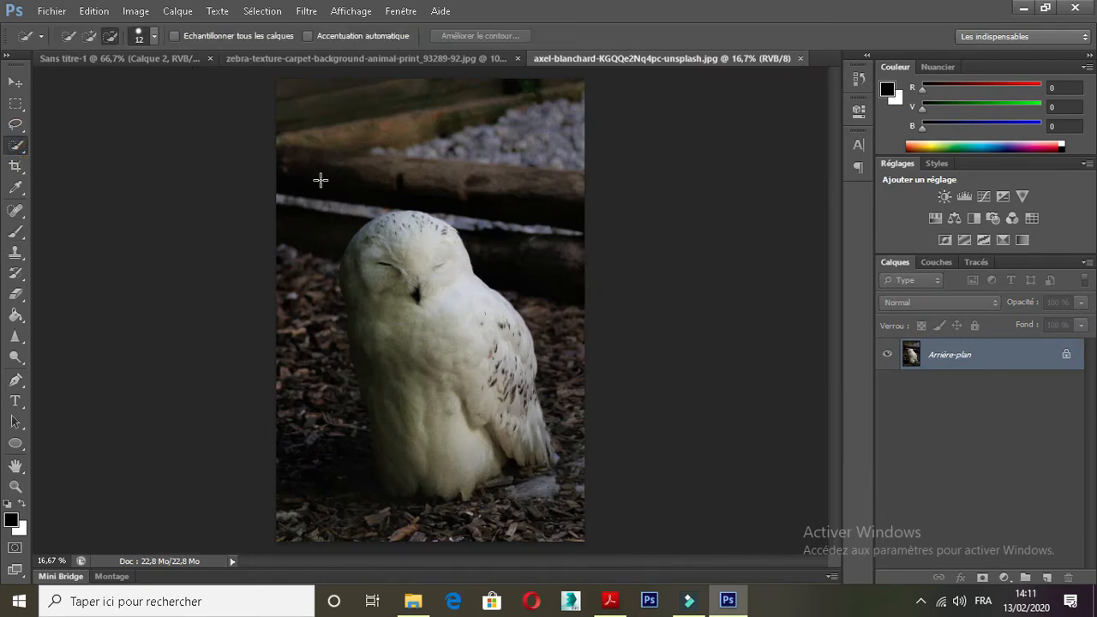
click(69, 35)
key(ctrl+plus)
mouse_move(335, 113)
mouse_down()
mouse_move(389, 95)
mouse_move(408, 109)
mouse_move(435, 191)
mouse_move(439, 248)
mouse_up()
mouse_move(400, 434)
mouse_down()
mouse_move(412, 493)
mouse_move(379, 506)
mouse_move(363, 500)
mouse_move(368, 452)
mouse_move(358, 424)
mouse_move(348, 424)
mouse_move(368, 521)
mouse_up()
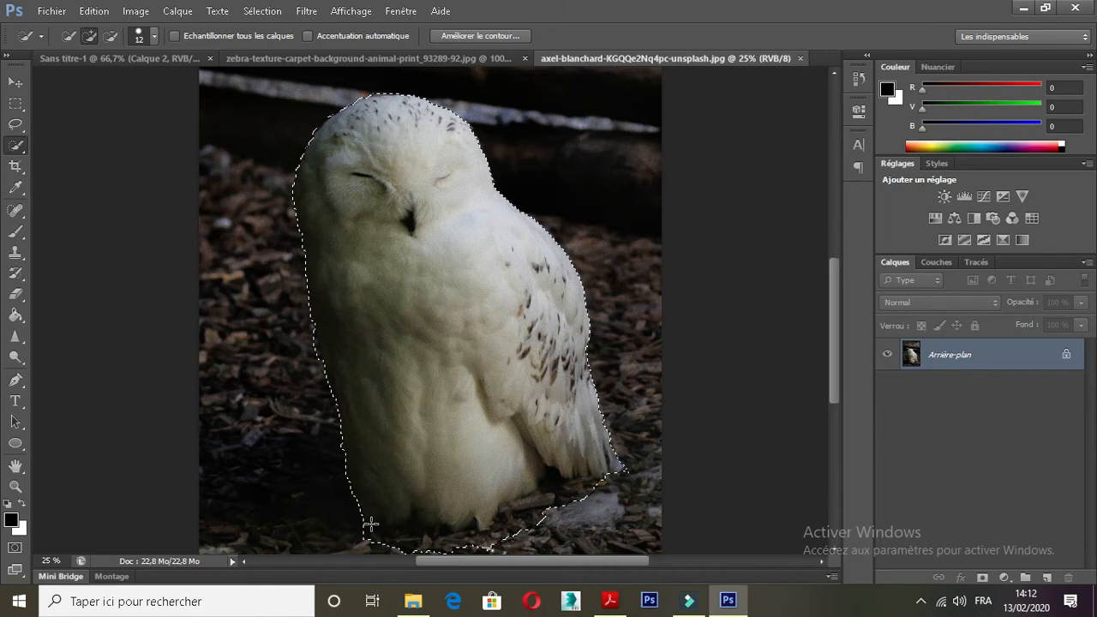
Step: Subtract the excess ground beneath the owl's tail and feet from the selection using a 6 px brush
click(154, 37)
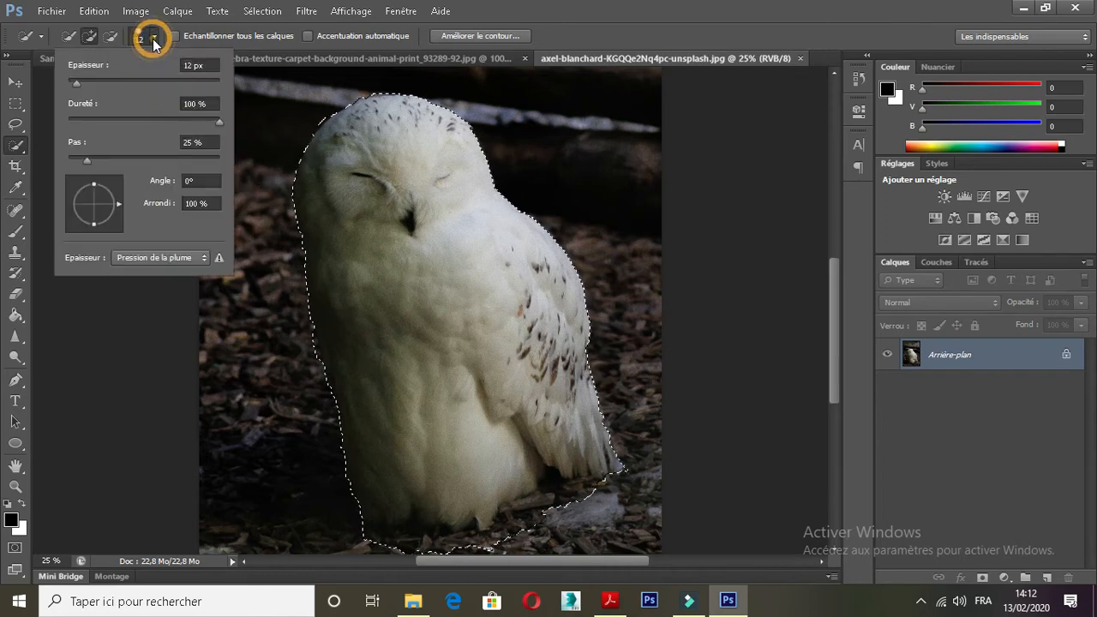
click(72, 79)
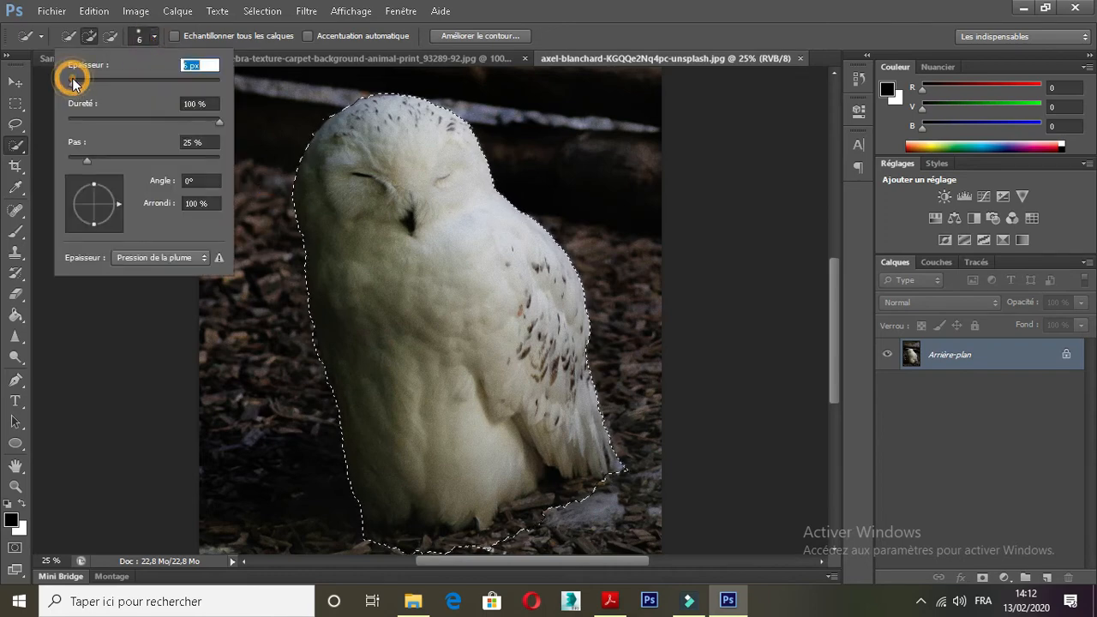
click(110, 36)
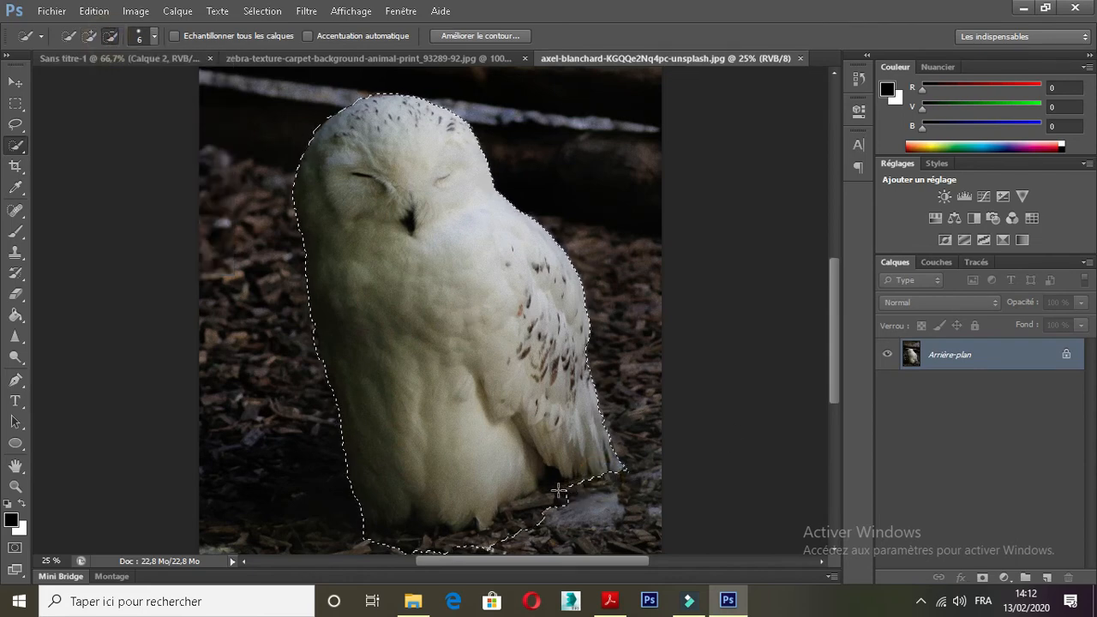
drag(545, 486, 551, 501)
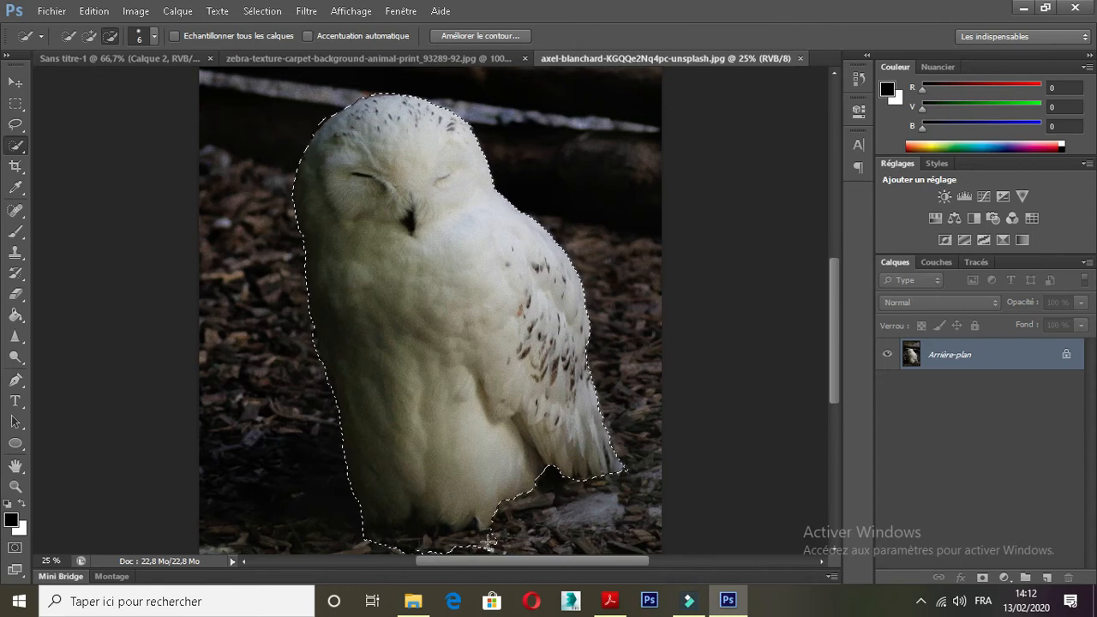
click(486, 540)
drag(486, 540, 456, 538)
Step: Move the selected owl into the HELLO document and scale it down to about 79% width and 54% height
click(15, 82)
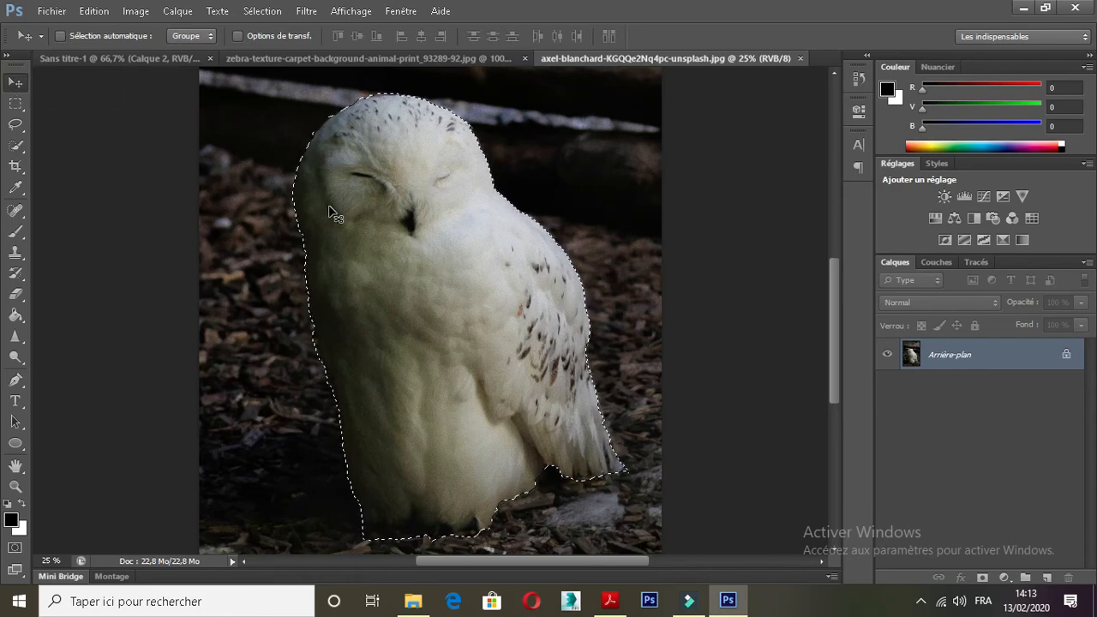
mouse_move(329, 213)
mouse_down()
mouse_move(187, 113)
mouse_move(74, 62)
mouse_move(331, 219)
mouse_up()
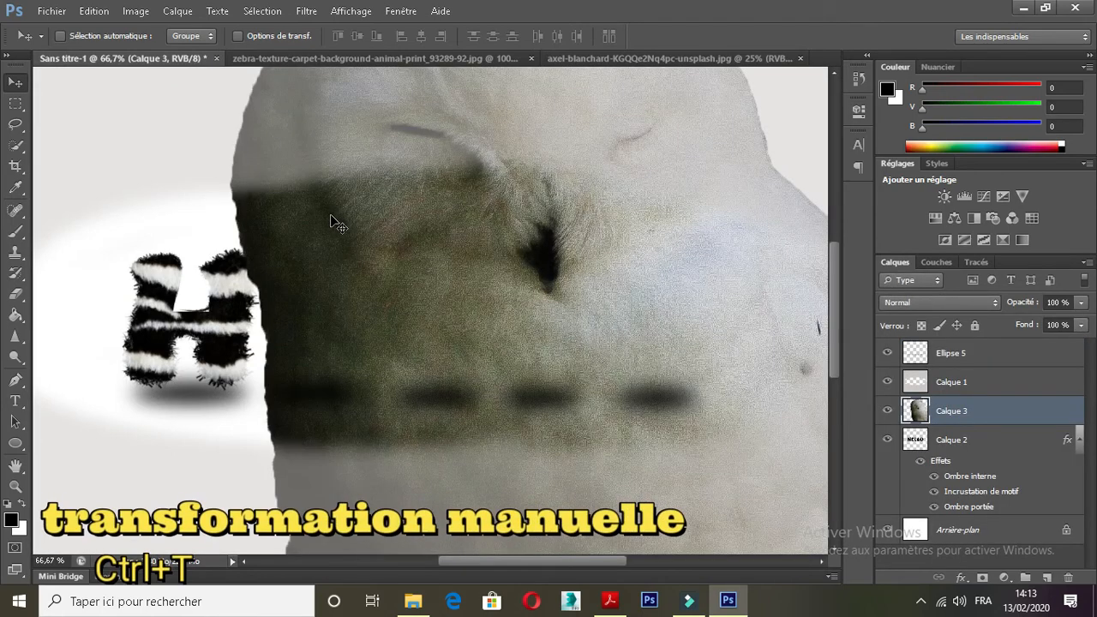
key(ctrl+t)
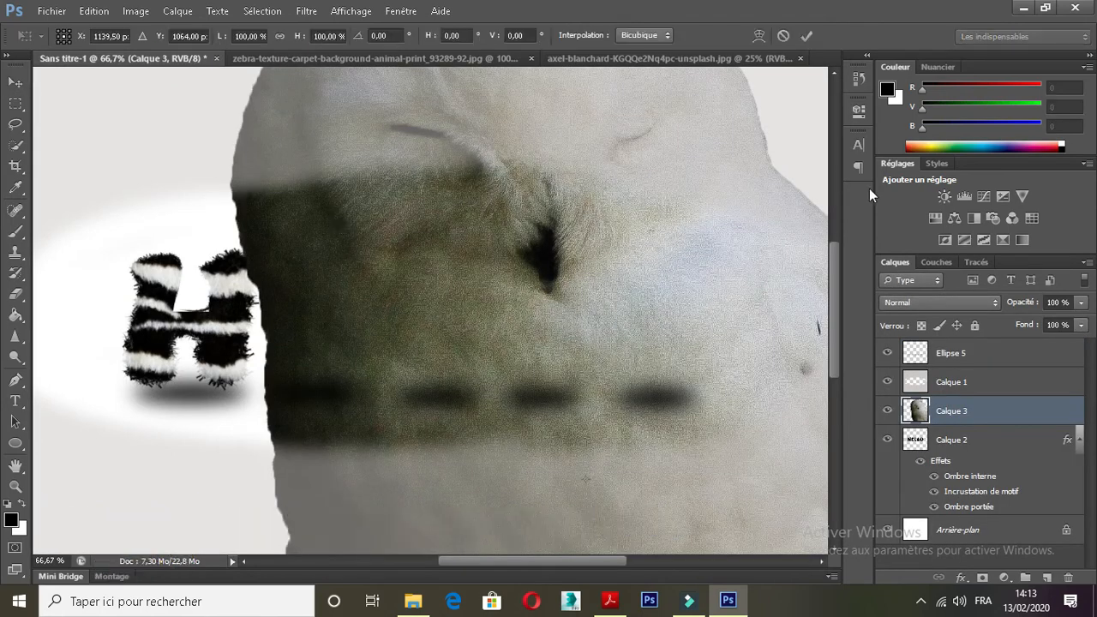
drag(834, 261, 861, 460)
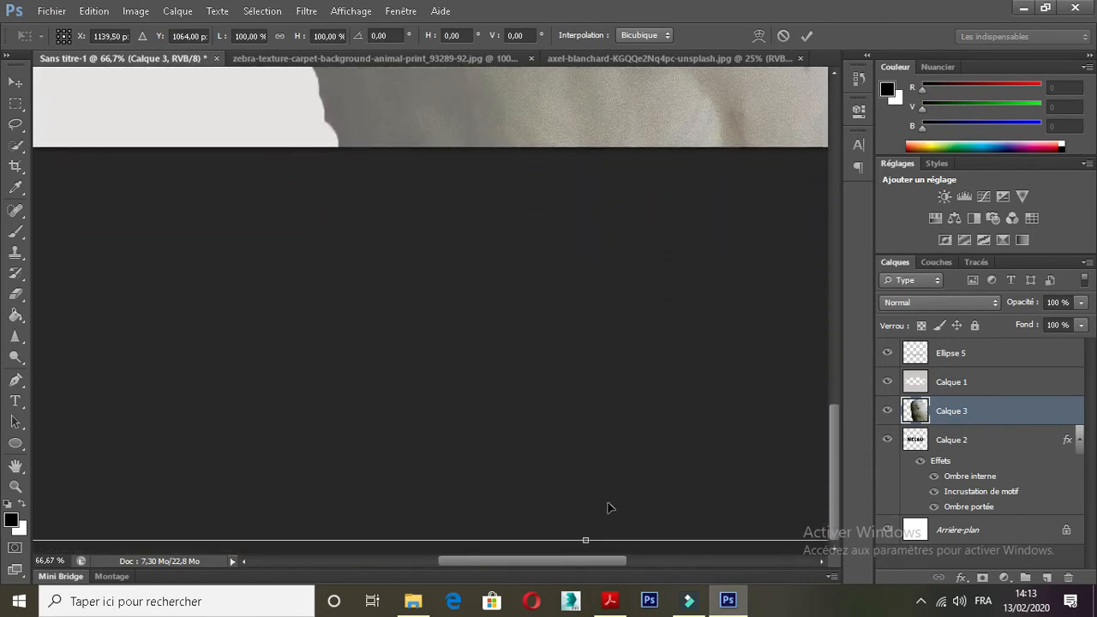
drag(585, 543, 585, 371)
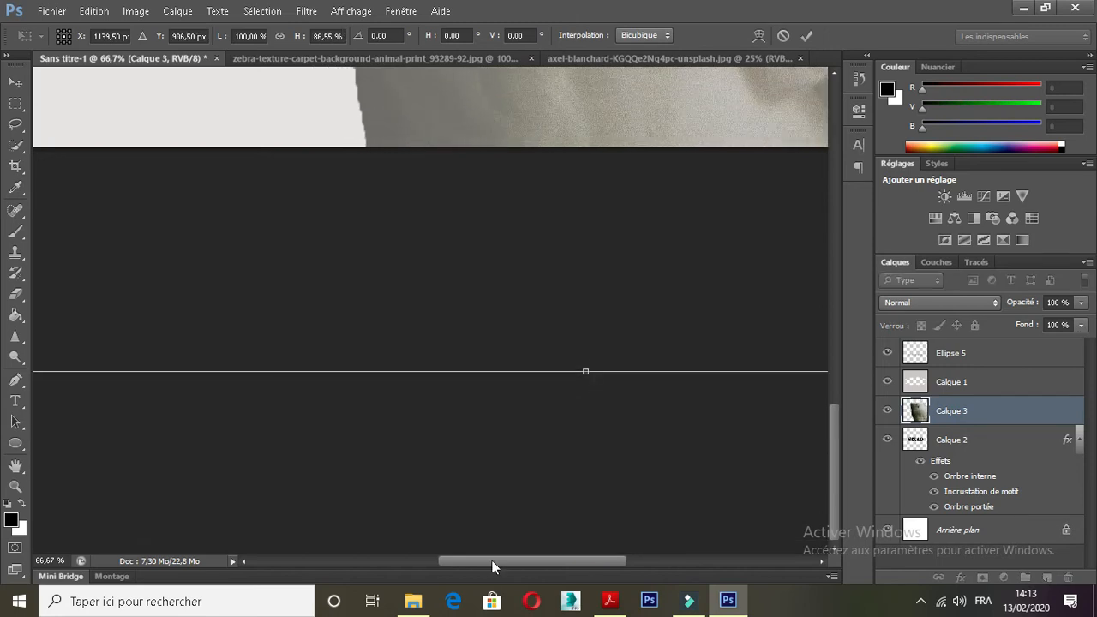
drag(491, 562, 462, 563)
drag(314, 371, 450, 169)
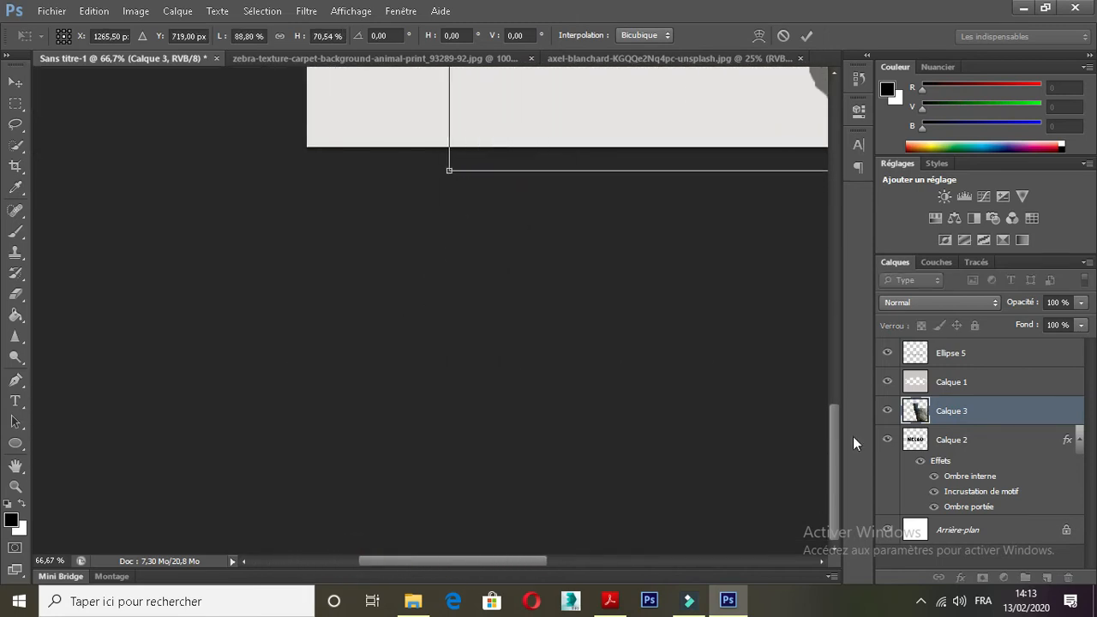
drag(835, 432, 830, 342)
drag(457, 486, 574, 274)
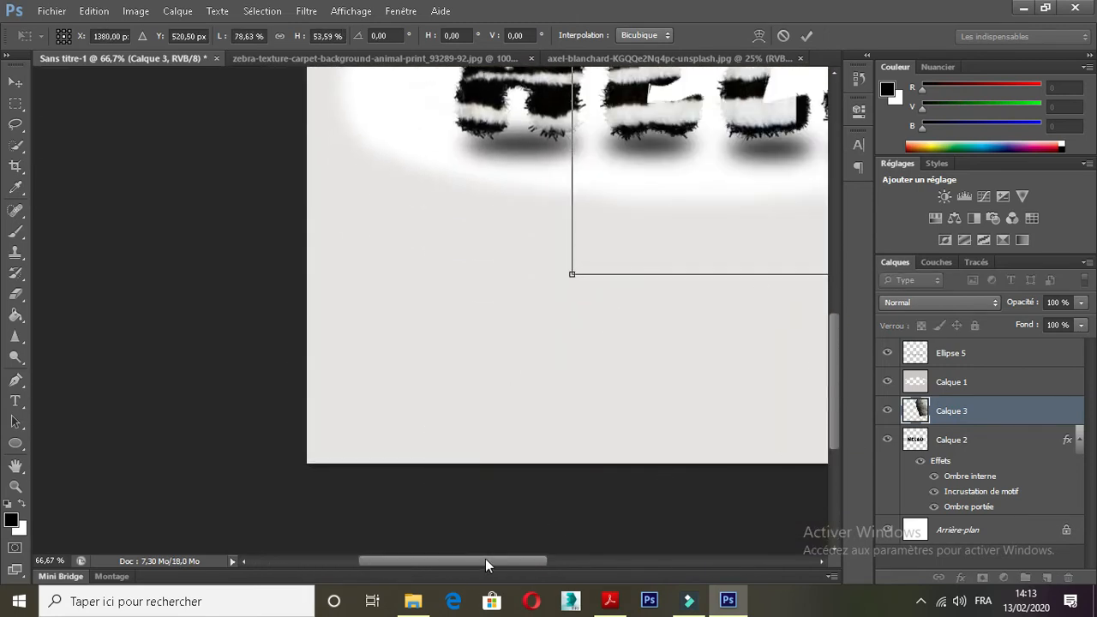
Step: Reduce the owl further with the free transform to about 22% in both width and height
drag(485, 561, 735, 562)
drag(543, 272, 220, 297)
drag(833, 350, 833, 173)
drag(689, 561, 575, 562)
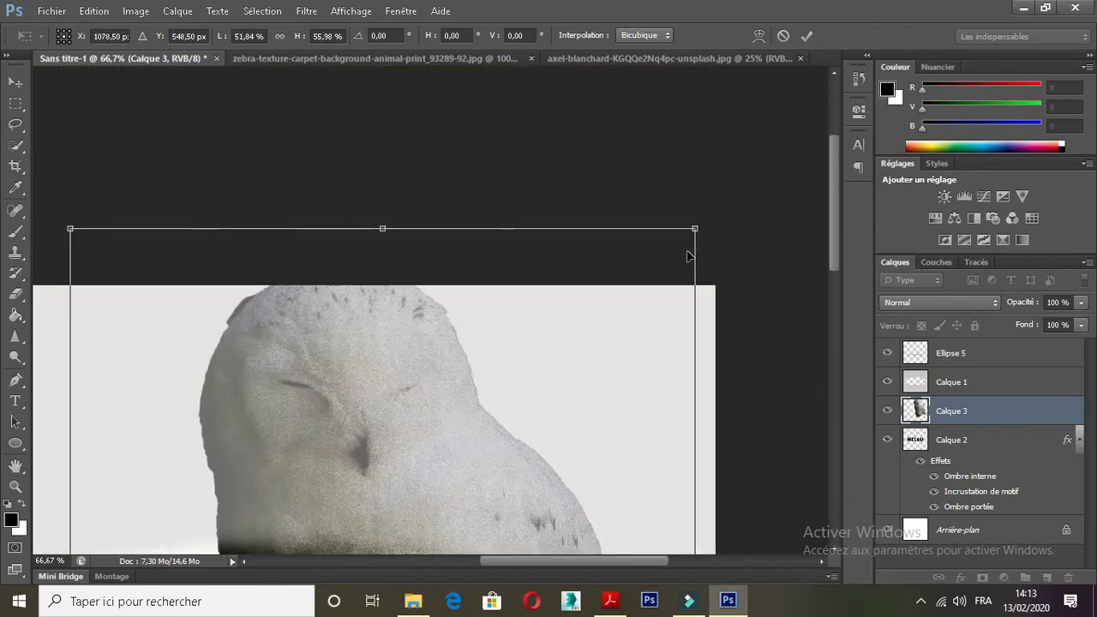
drag(692, 228, 539, 402)
drag(836, 225, 843, 339)
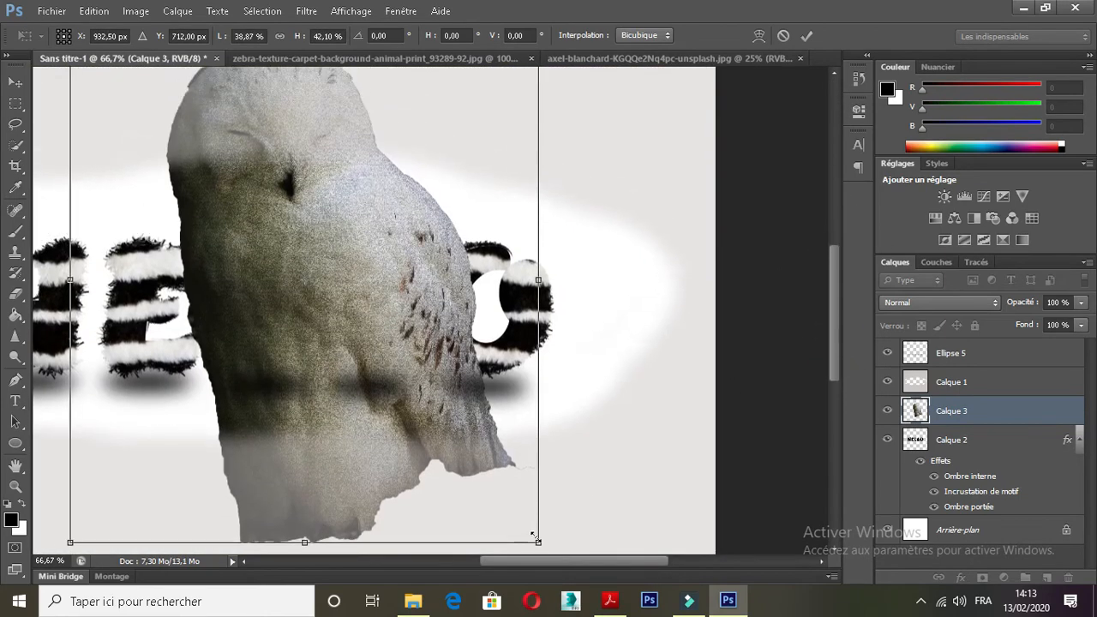
drag(538, 535, 331, 288)
drag(835, 360, 839, 310)
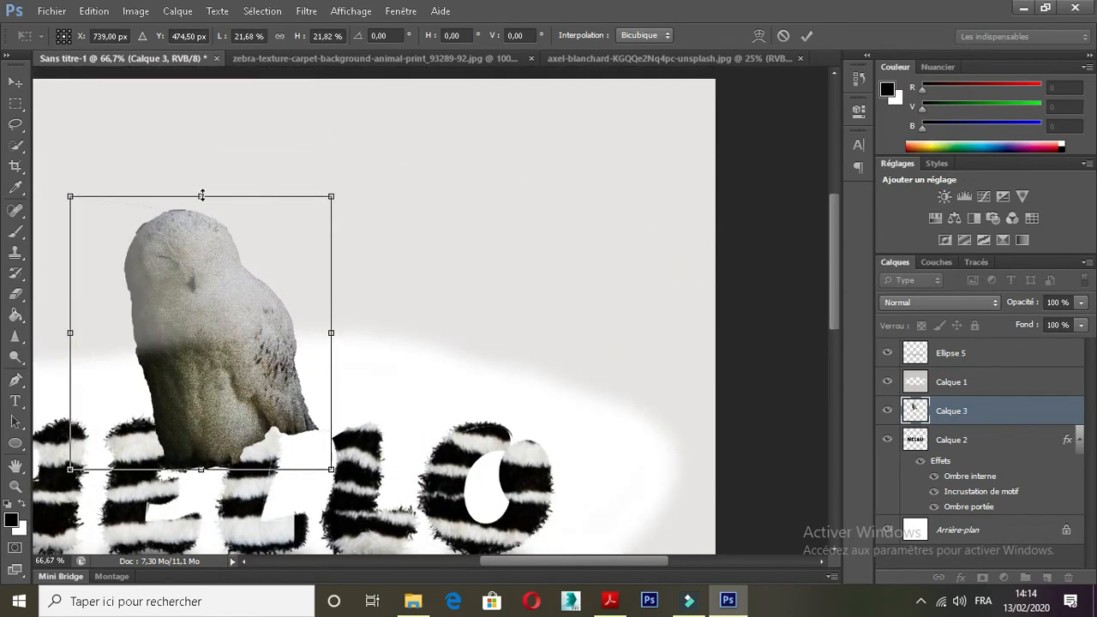
Step: Shrink the owl to about 9.5% width and 8.7% height, place it on top of the letter O and apply the transformation
drag(201, 196, 205, 293)
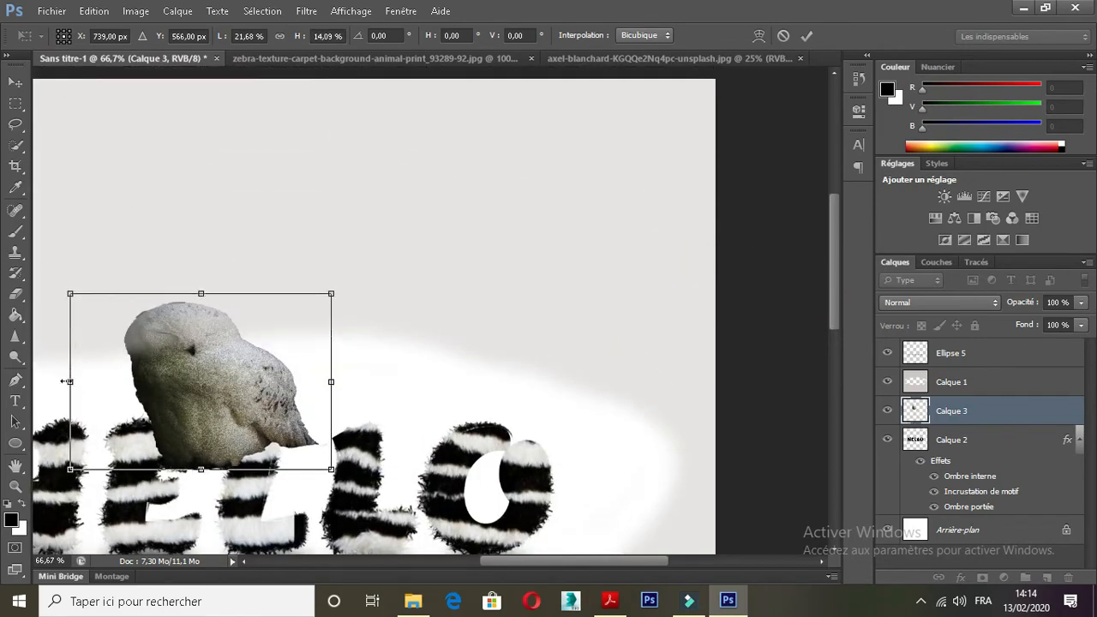
drag(66, 382, 185, 379)
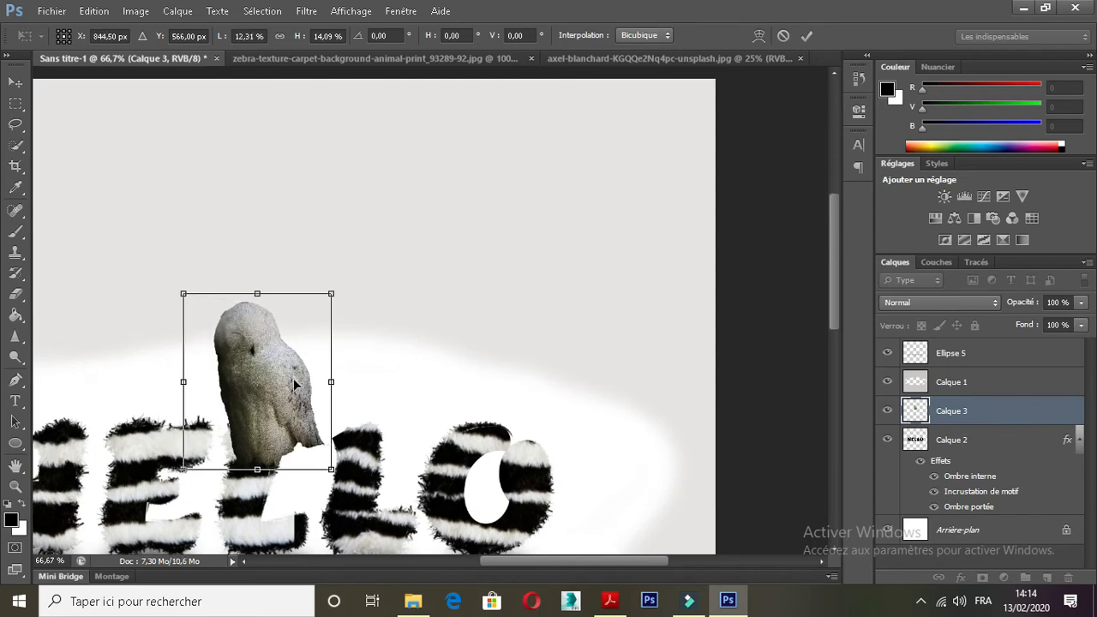
drag(268, 381, 413, 368)
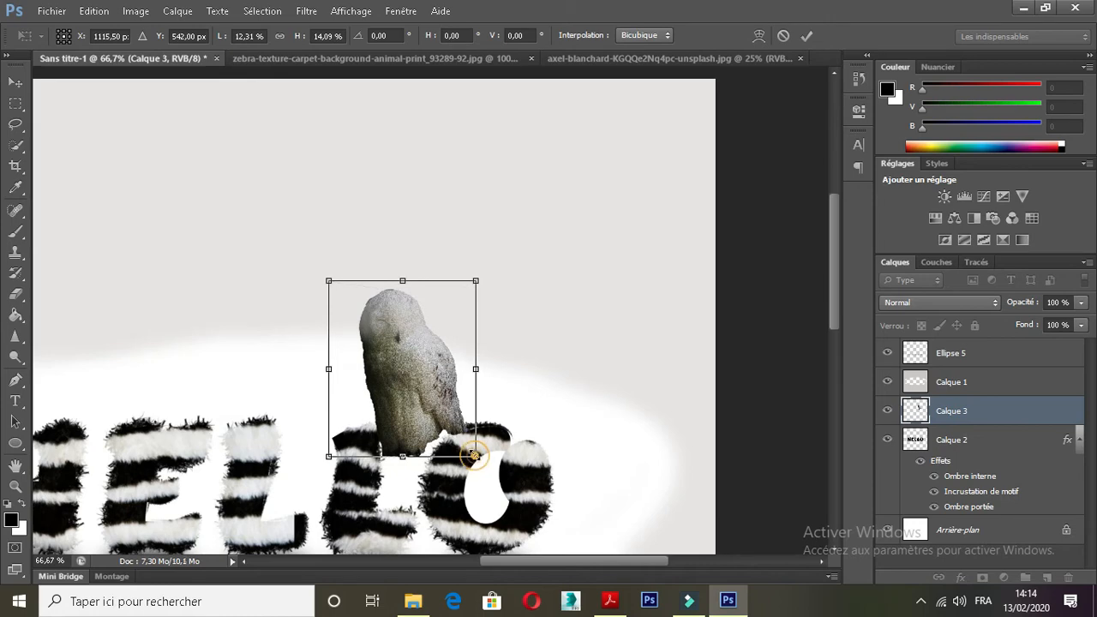
drag(474, 456, 454, 394)
drag(331, 393, 346, 386)
drag(407, 317, 466, 370)
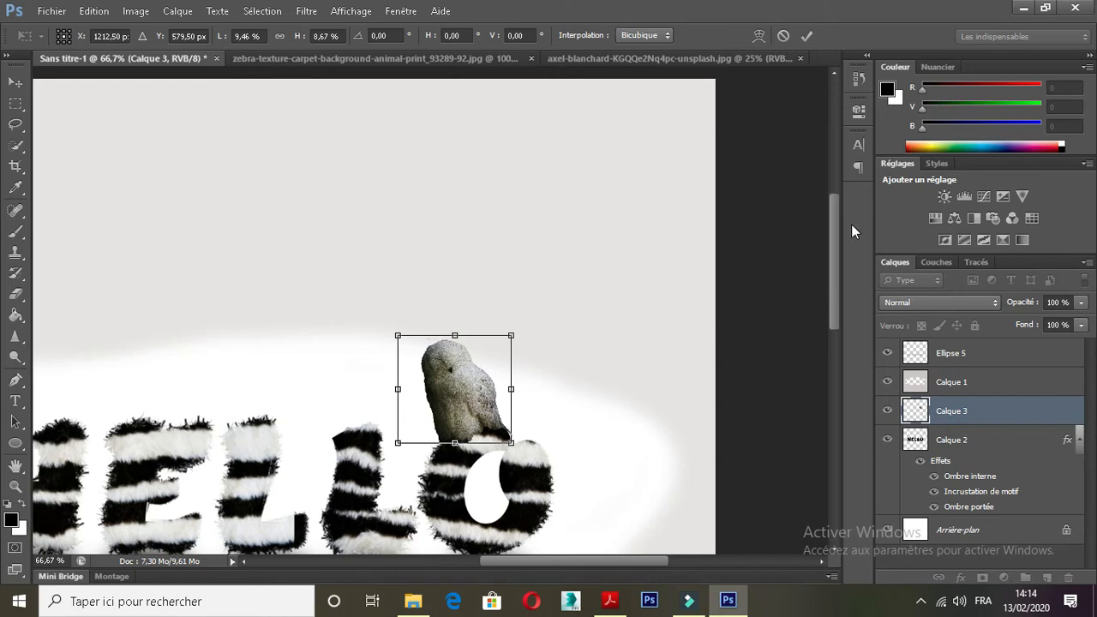
click(810, 36)
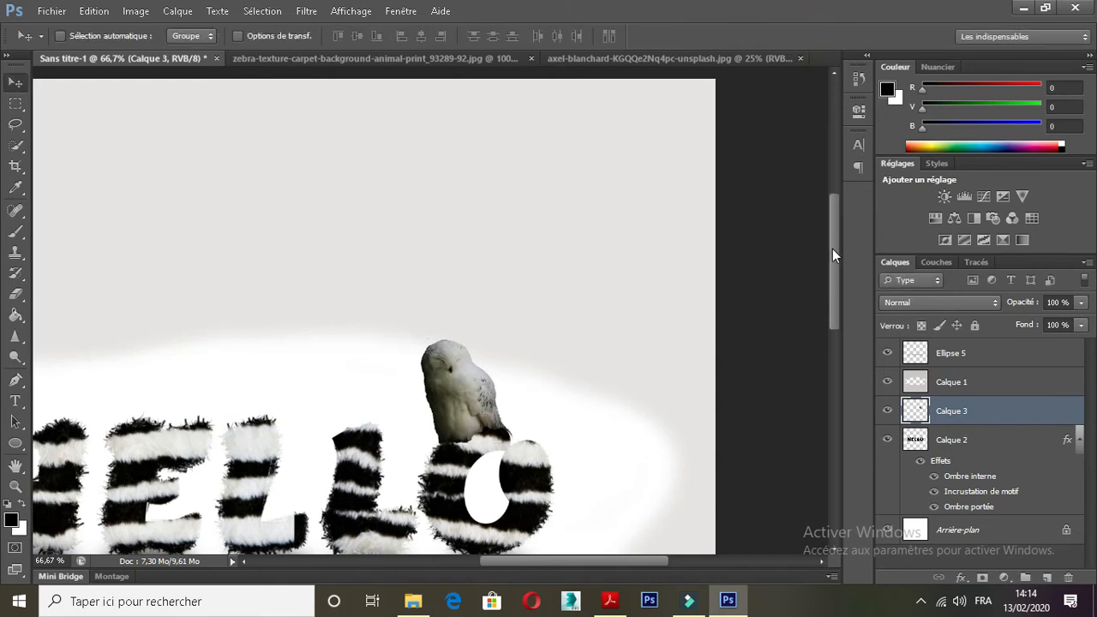
mouse_move(832, 249)
mouse_down()
mouse_move(835, 231)
mouse_move(840, 263)
mouse_up()
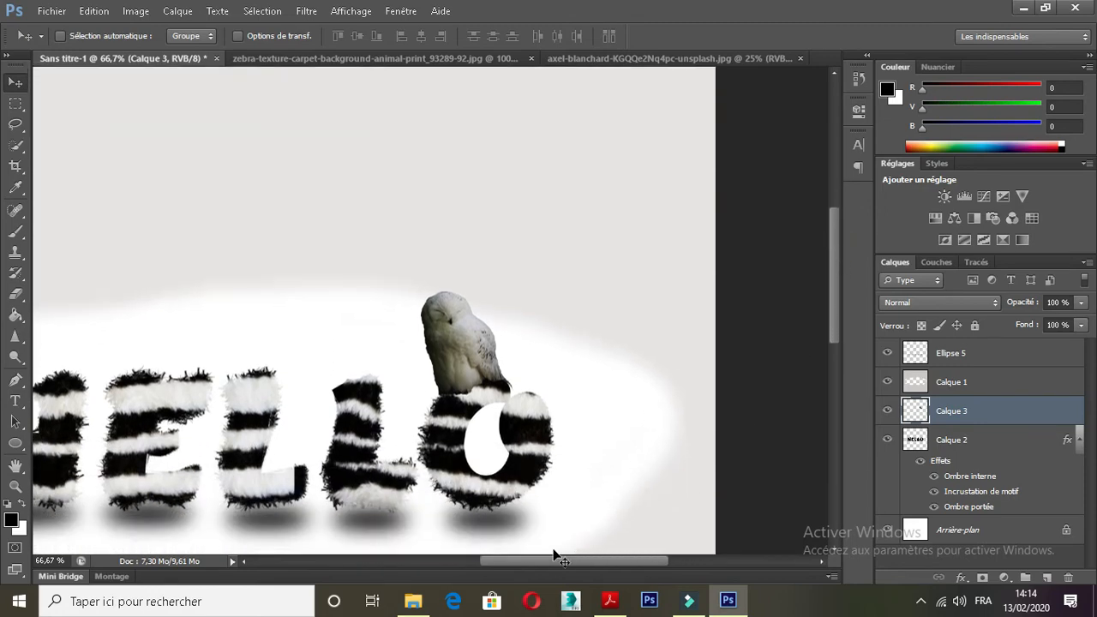
drag(548, 559, 506, 564)
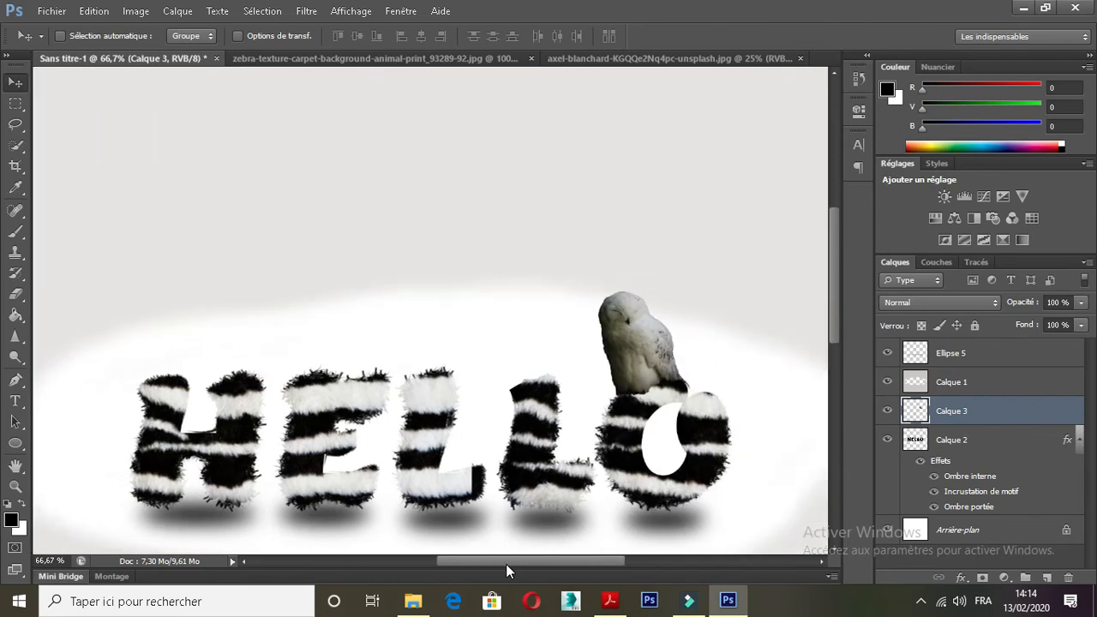
key(ctrl+minus)
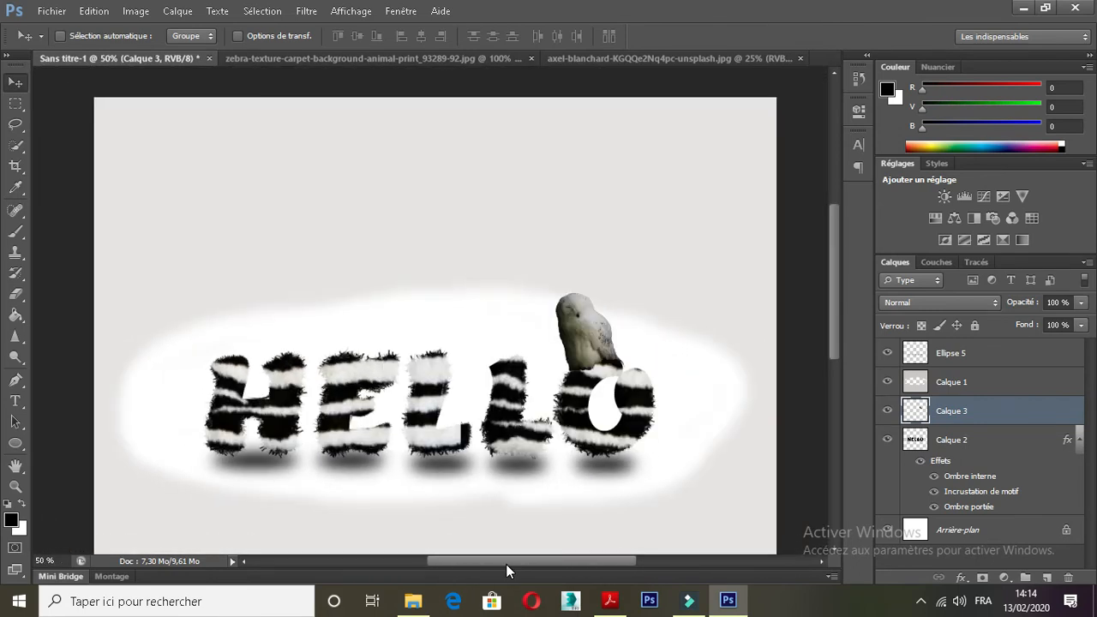
key(ctrl+minus)
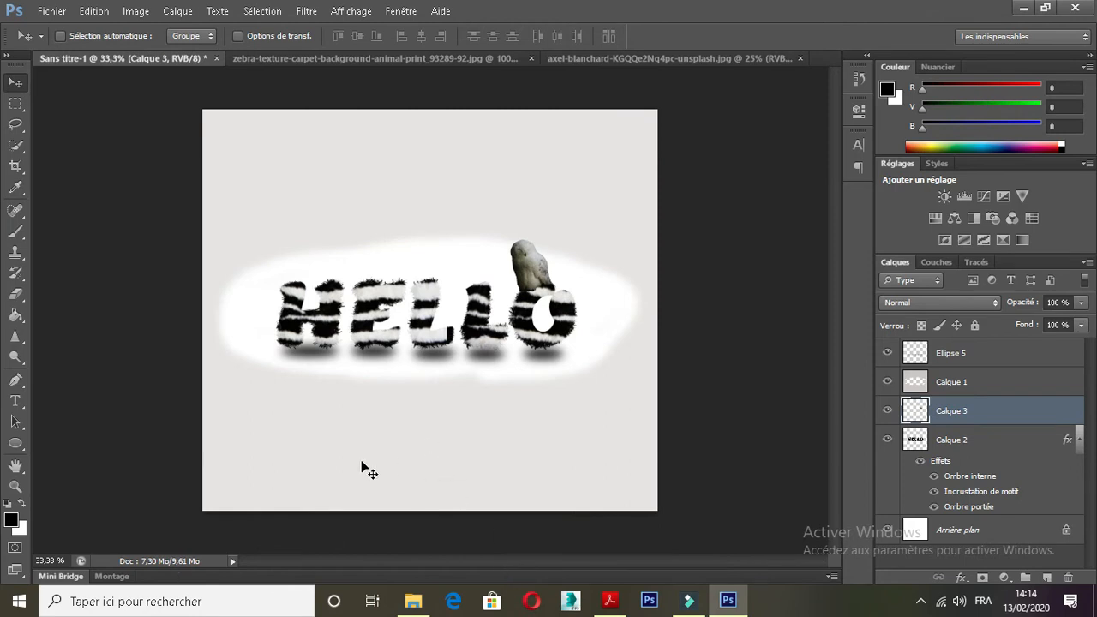
key(ctrl+plus)
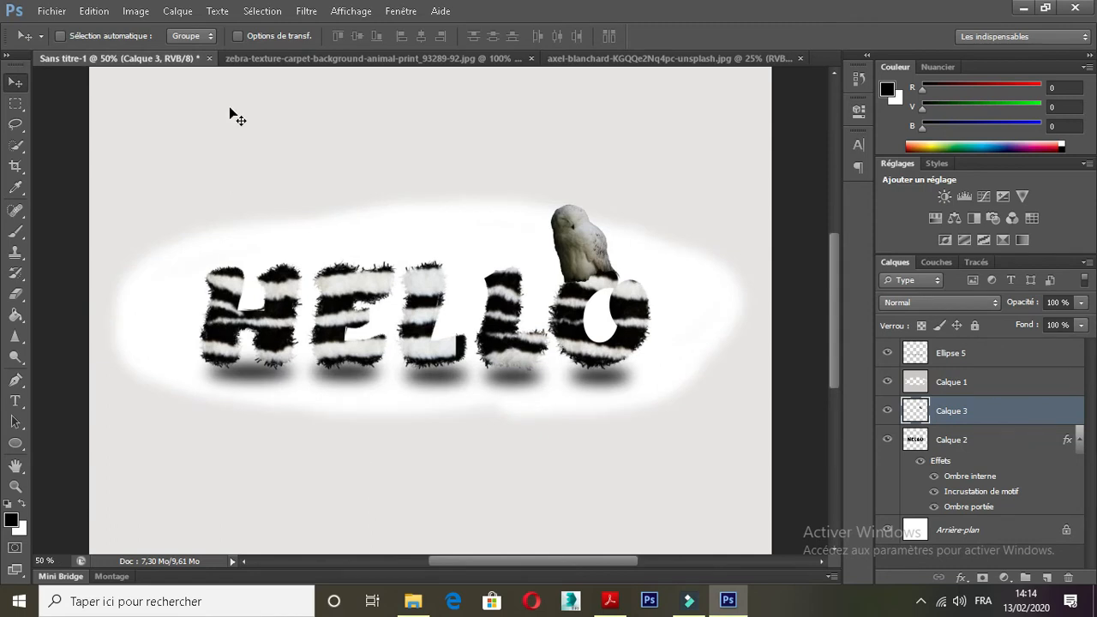
Step: Open the photo of the black bird silhouette on a branch from the photoshop folder
click(48, 12)
click(58, 43)
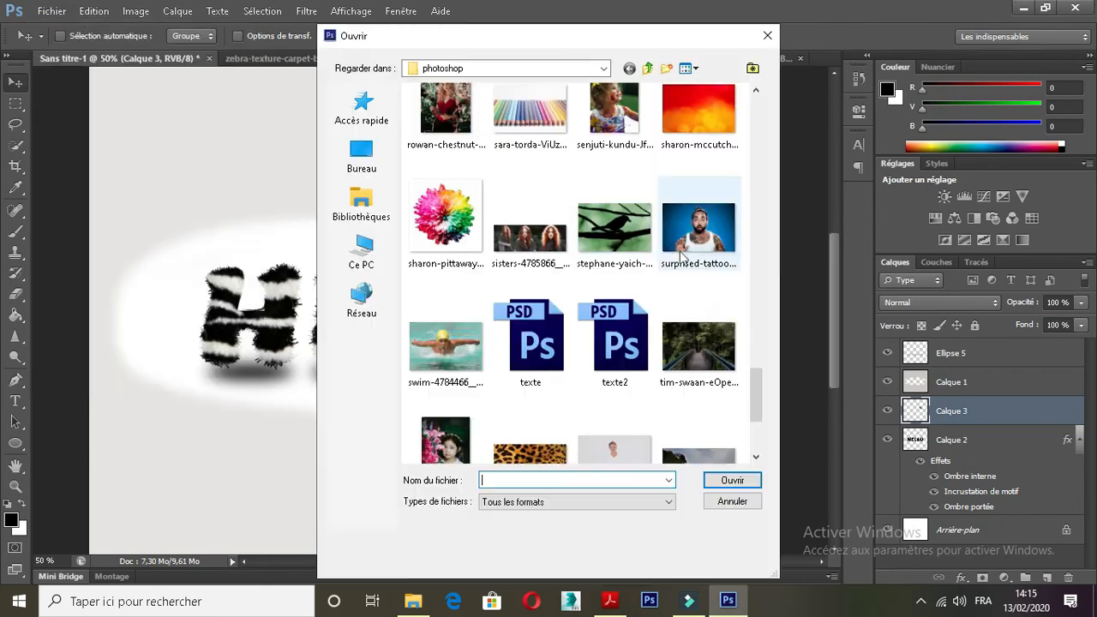
double_click(625, 235)
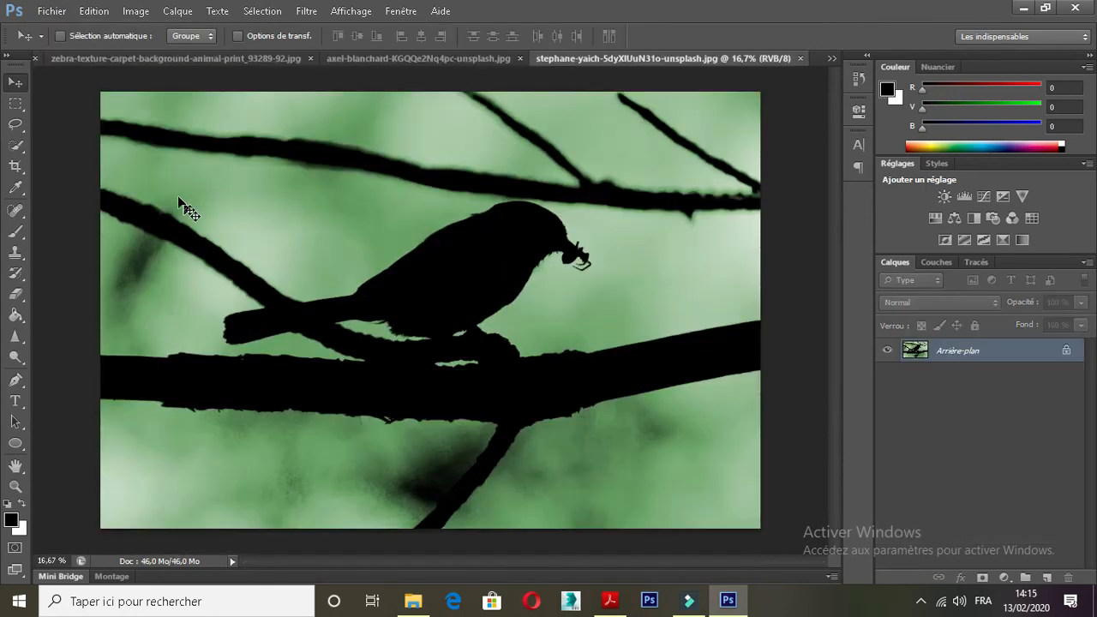
Step: Select the bird silhouette with the Quick Selection tool at 6 px, leaving out the branches and the background above its back and tail
click(15, 145)
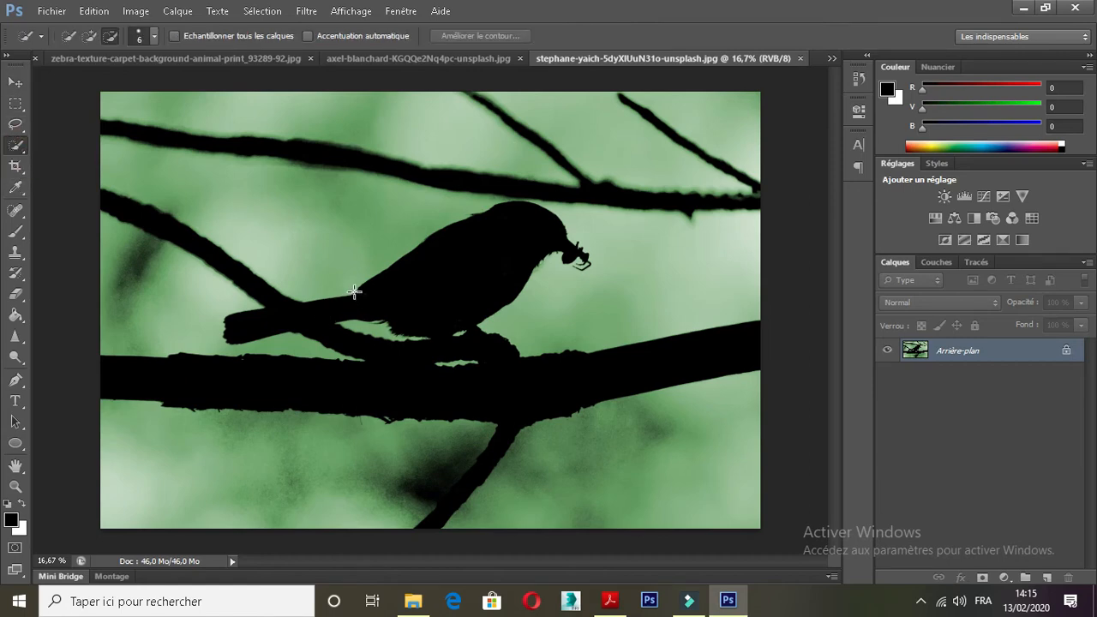
mouse_move(354, 292)
mouse_down()
mouse_move(425, 238)
mouse_move(496, 239)
mouse_move(353, 306)
mouse_move(264, 322)
mouse_up()
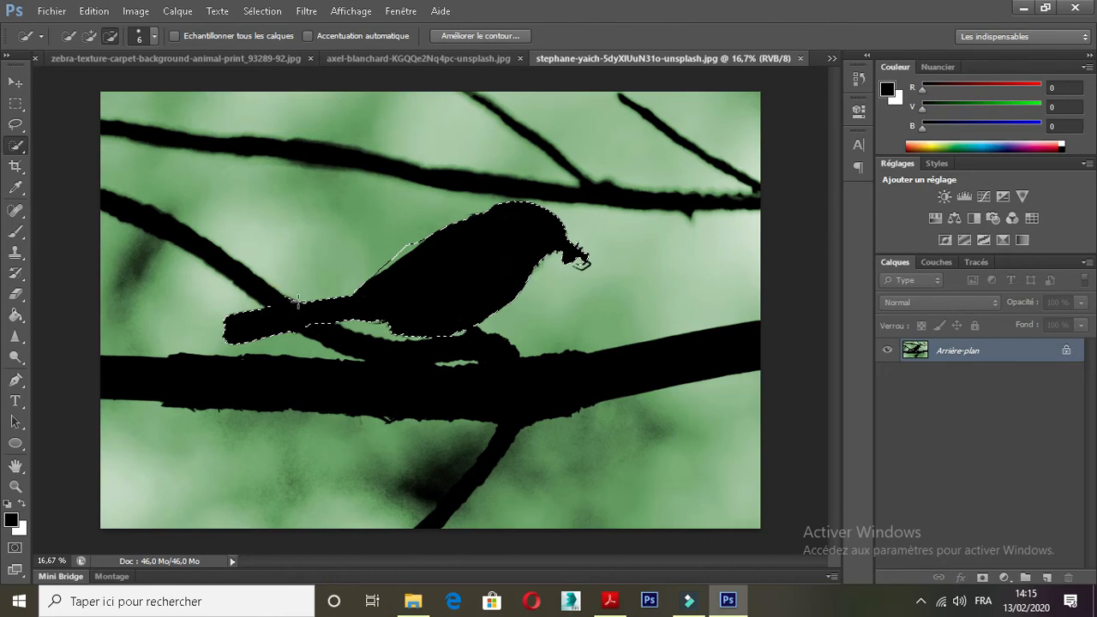
click(298, 301)
click(282, 295)
click(371, 277)
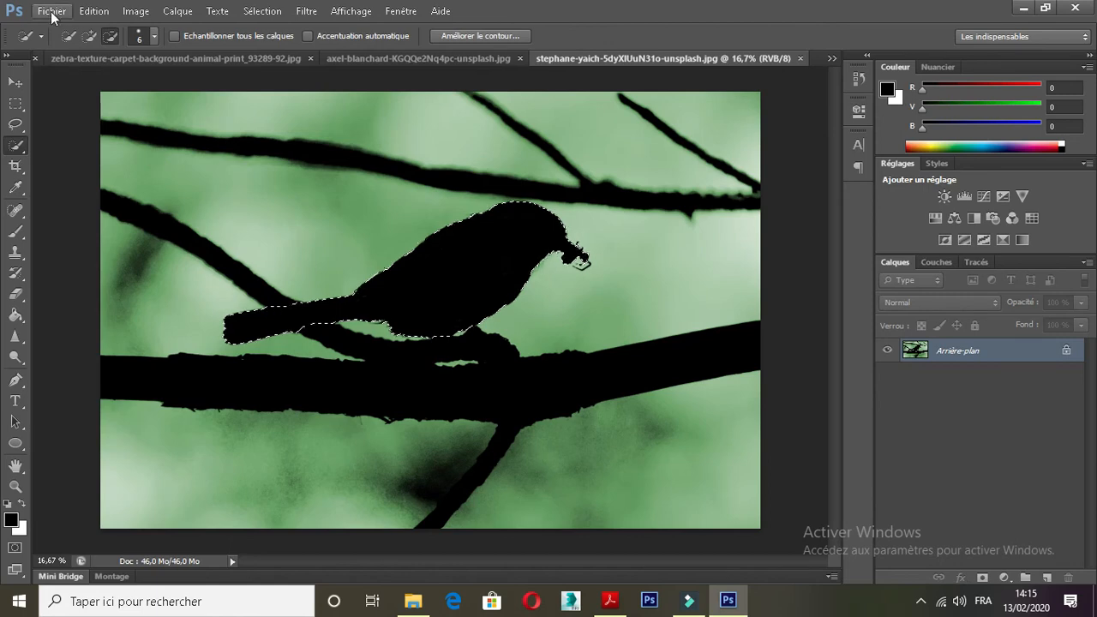
Step: Move the selected bird into the HELLO document as a new layer over the text
click(16, 83)
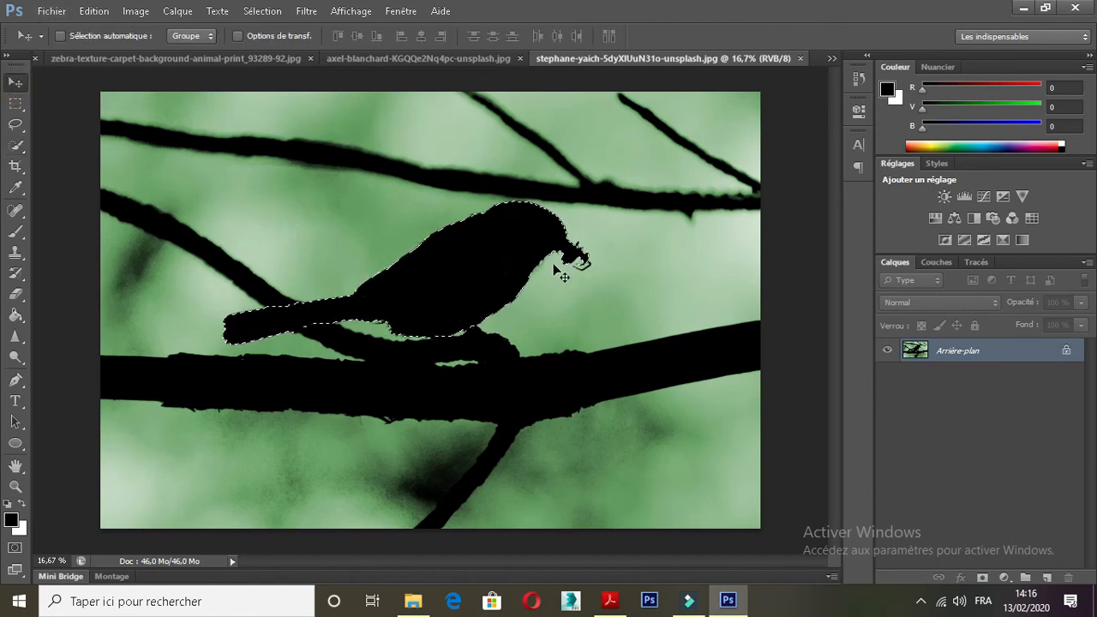
drag(478, 284, 55, 67)
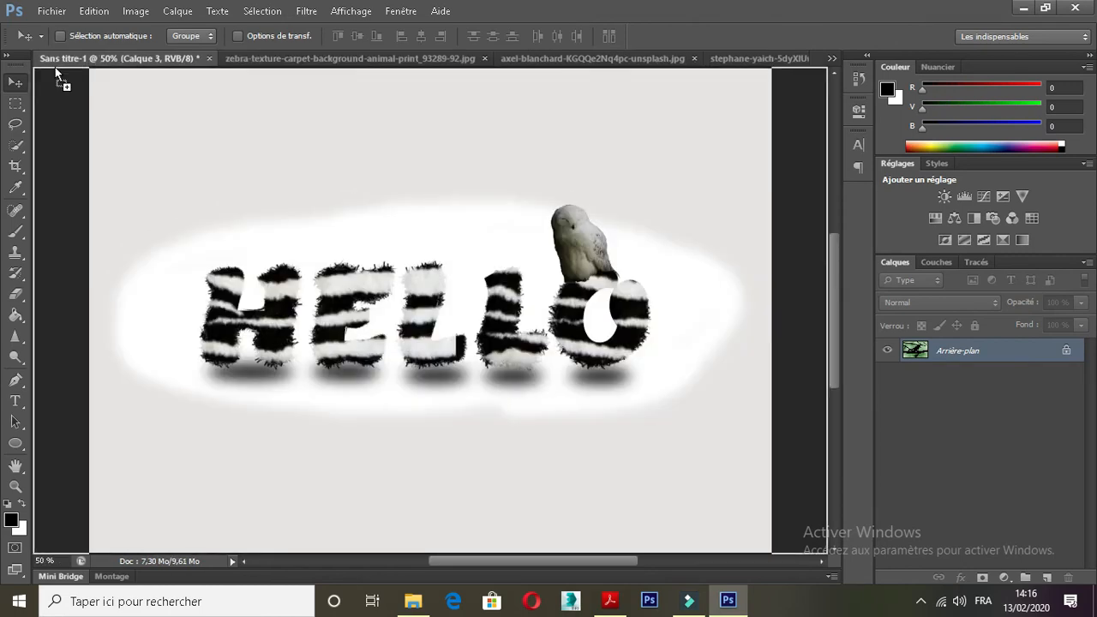
drag(213, 266, 281, 299)
drag(343, 381, 418, 430)
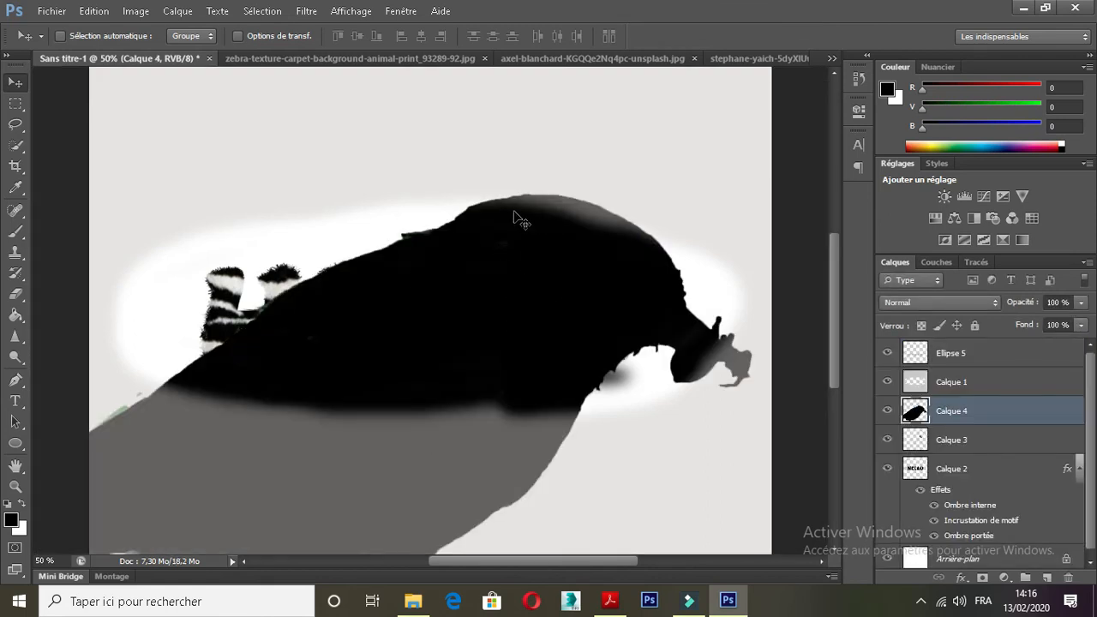
Step: Scale the bird down with the free transform to about 63% width and 26% height
key(ctrl+t)
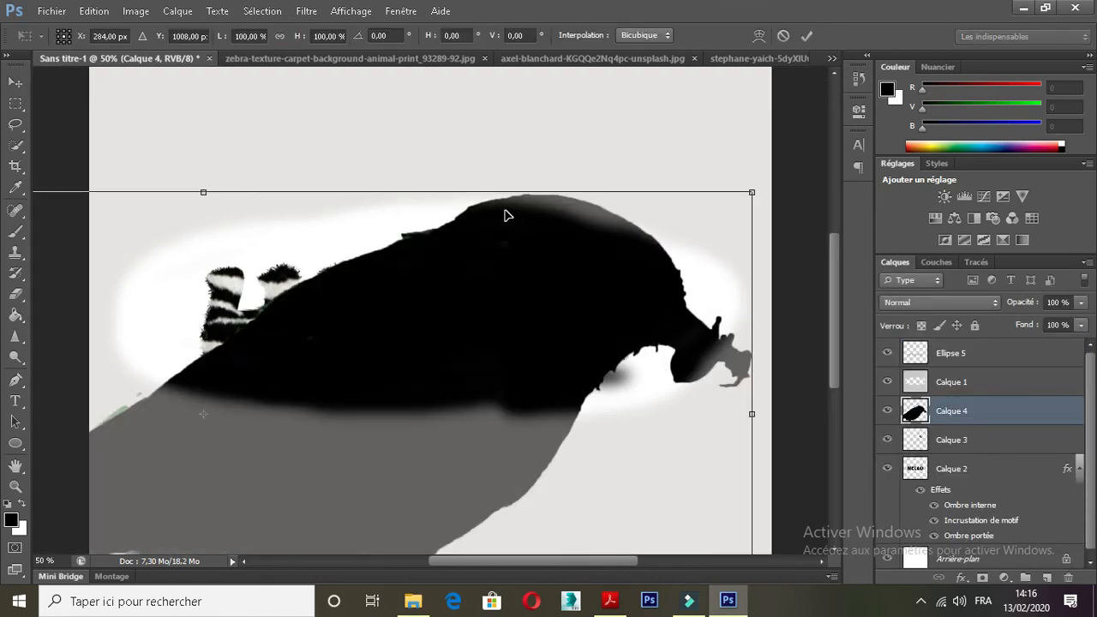
drag(750, 192, 348, 519)
right_click(437, 205)
click(542, 509)
drag(835, 357, 836, 449)
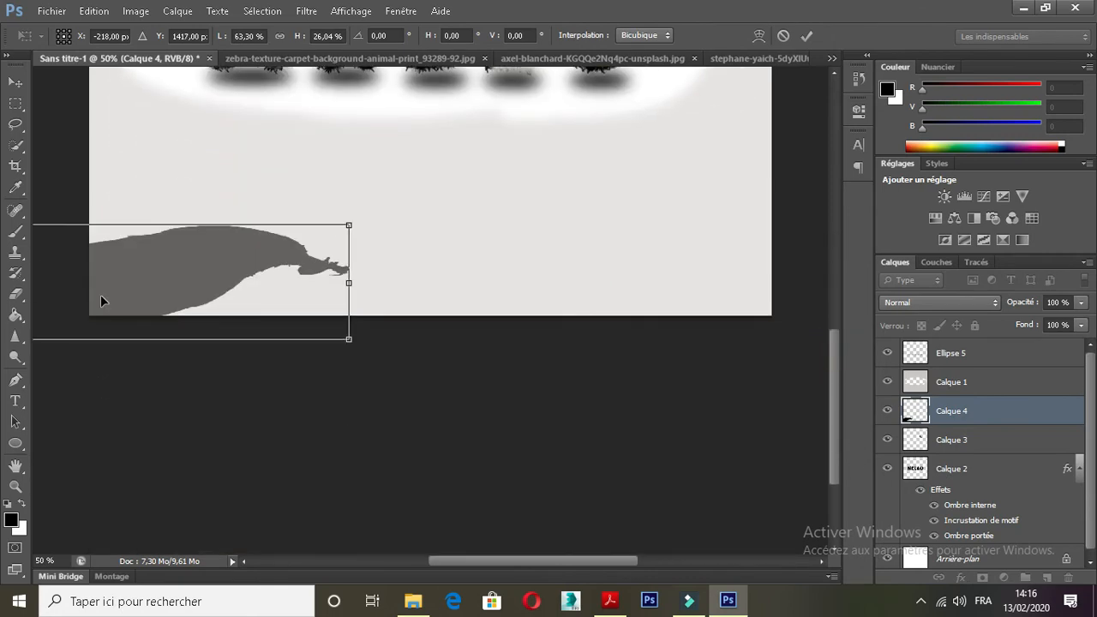
Step: Move the bird fully onto the canvas below the text and reduce it to about 12% width and 20% height
drag(167, 283, 567, 158)
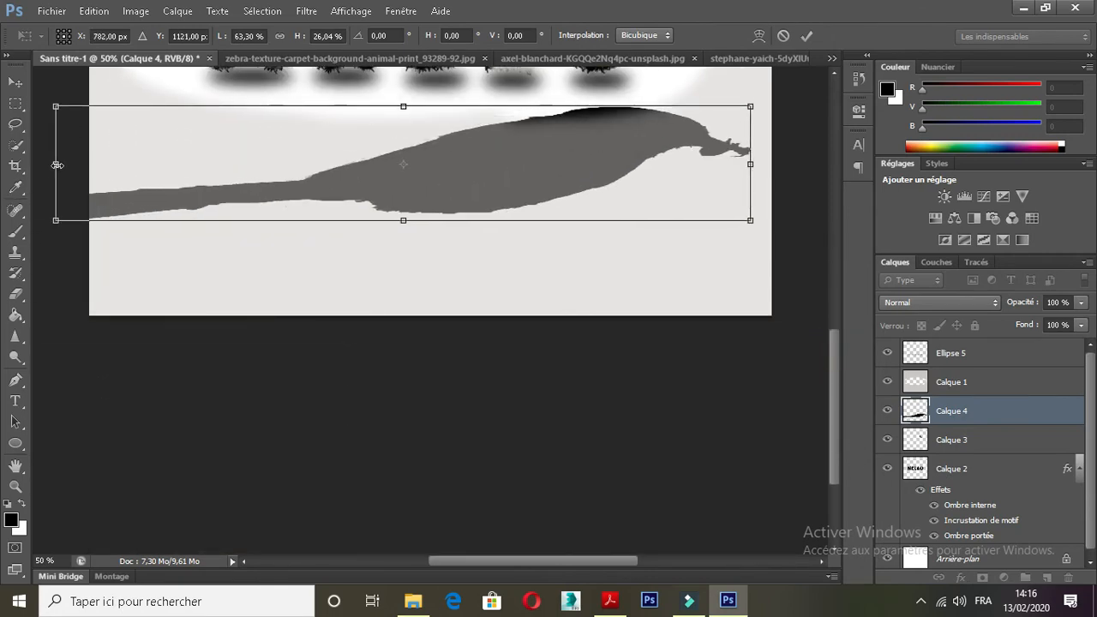
drag(56, 164, 545, 165)
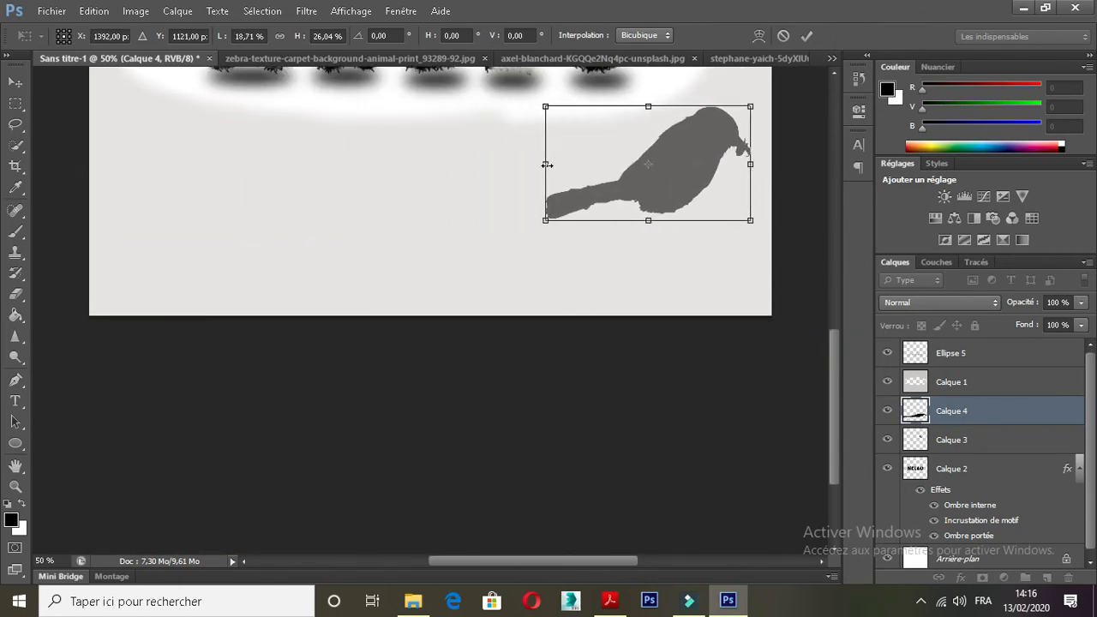
drag(750, 221, 676, 194)
drag(836, 370, 836, 289)
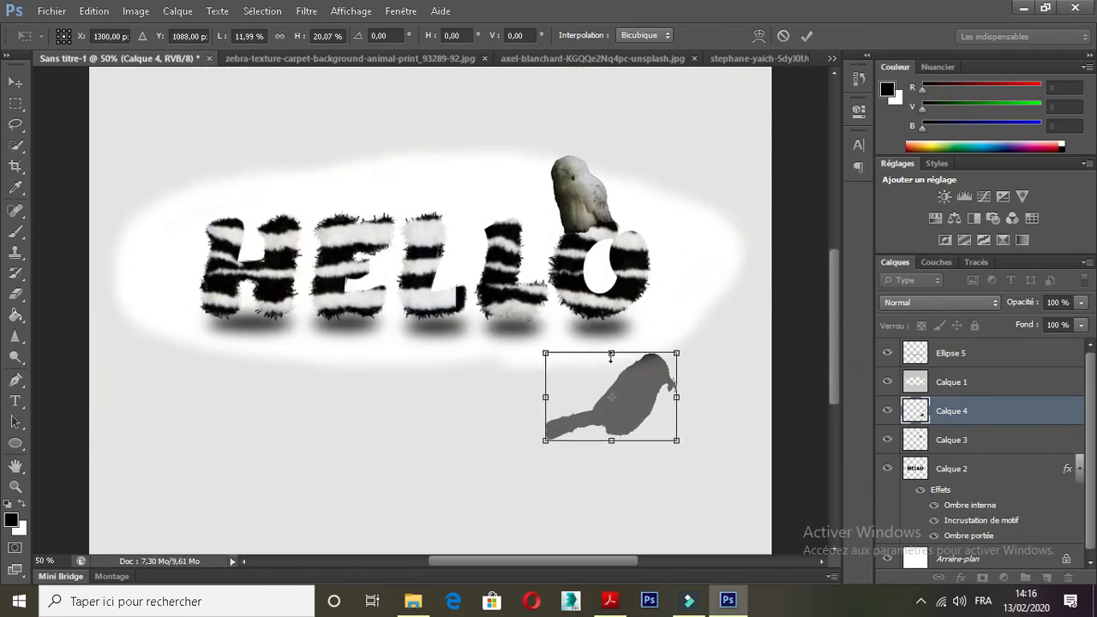
Step: Place the bird on top of the letter H and shrink it to about 8.7% width and 9.1% height
drag(619, 424, 219, 216)
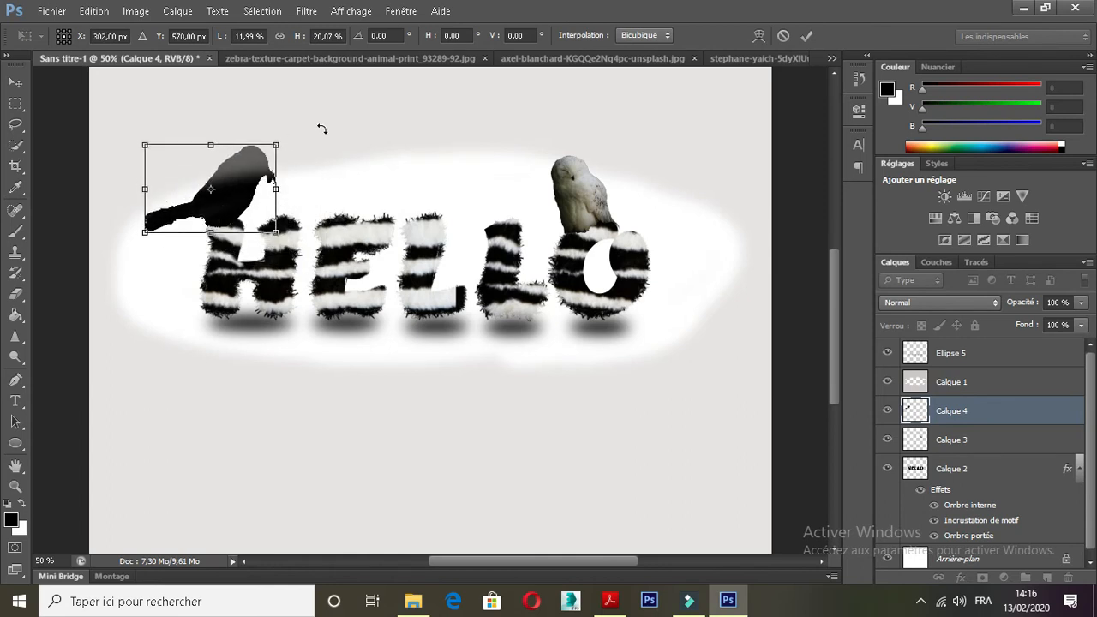
drag(275, 144, 239, 193)
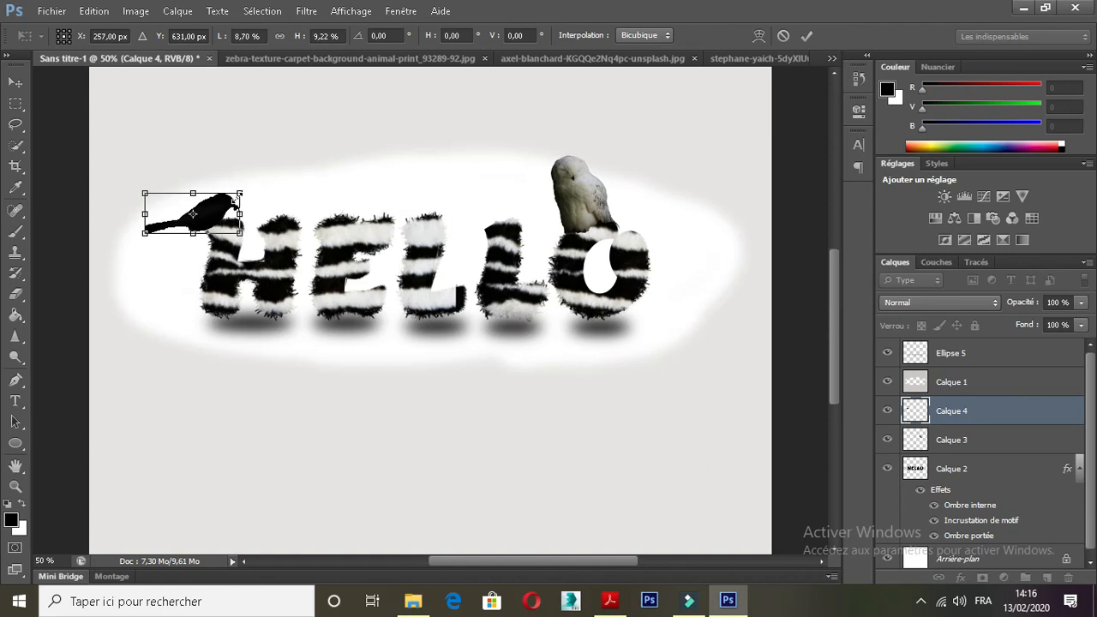
drag(152, 239, 152, 238)
right_click(236, 188)
click(223, 214)
mouse_move(227, 208)
mouse_down()
mouse_move(237, 190)
mouse_move(239, 200)
mouse_up()
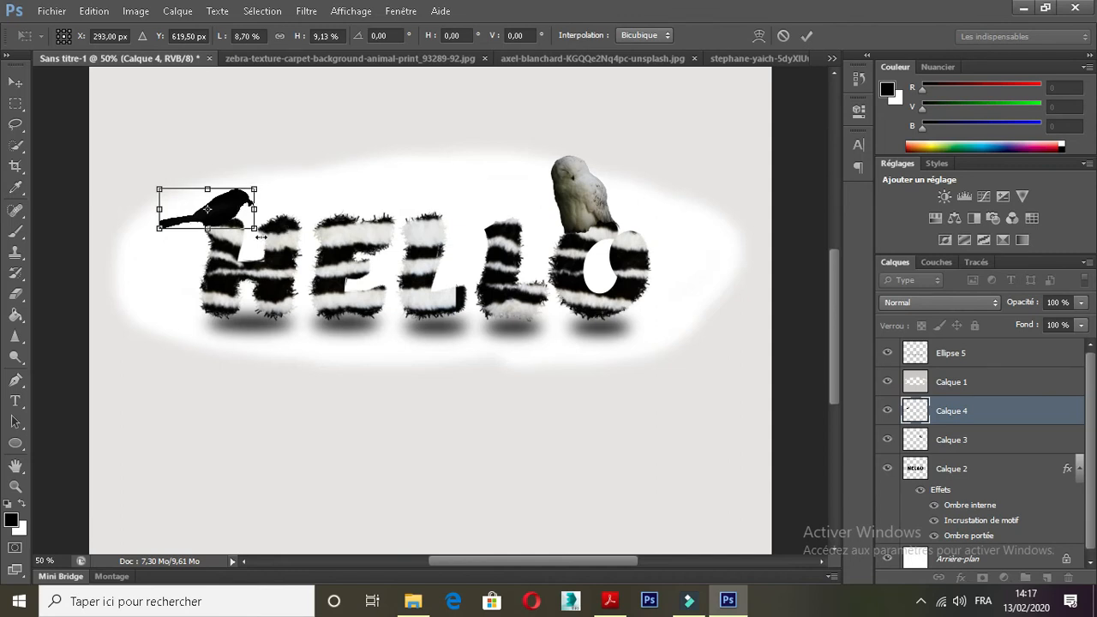
Step: Rotate the bird about 23.5° clockwise, shift it onto the top of the H and apply the transformation
drag(261, 240, 255, 276)
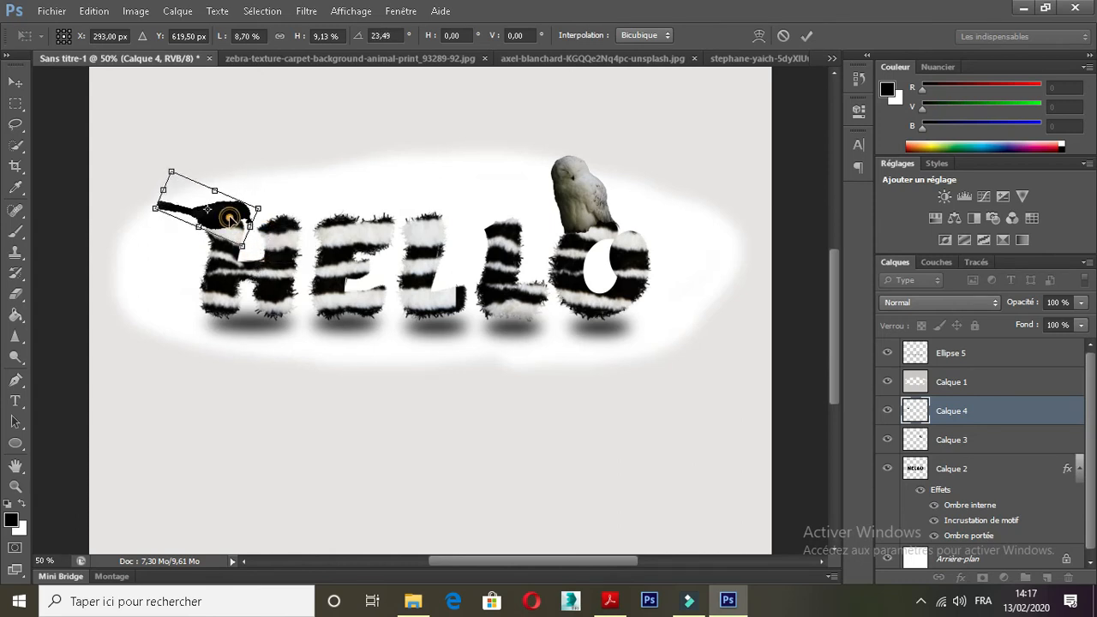
drag(231, 221, 245, 218)
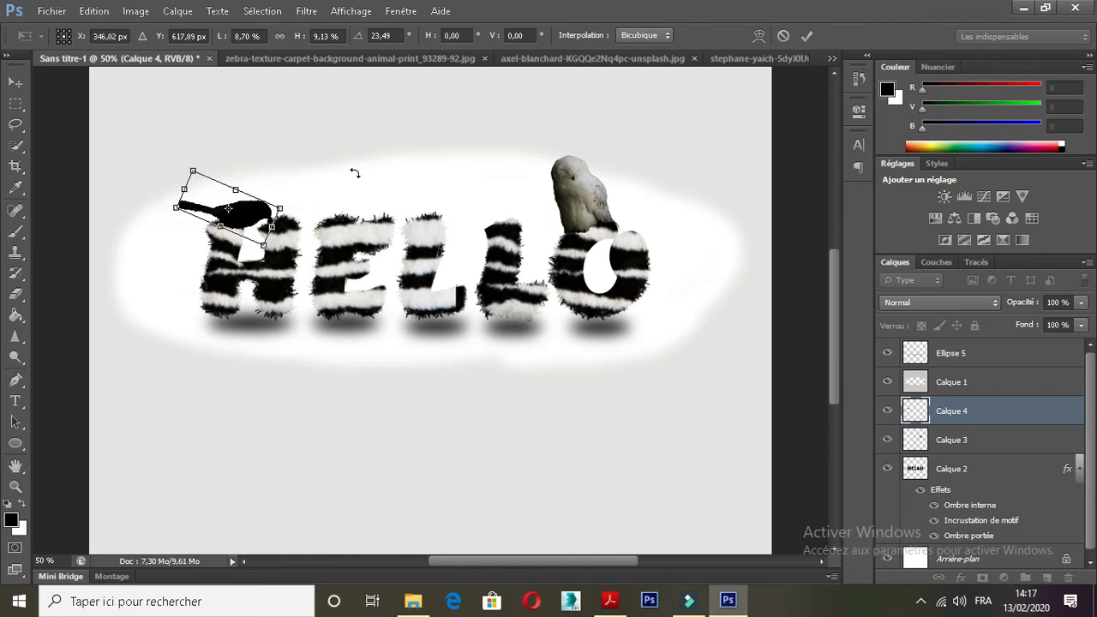
click(806, 35)
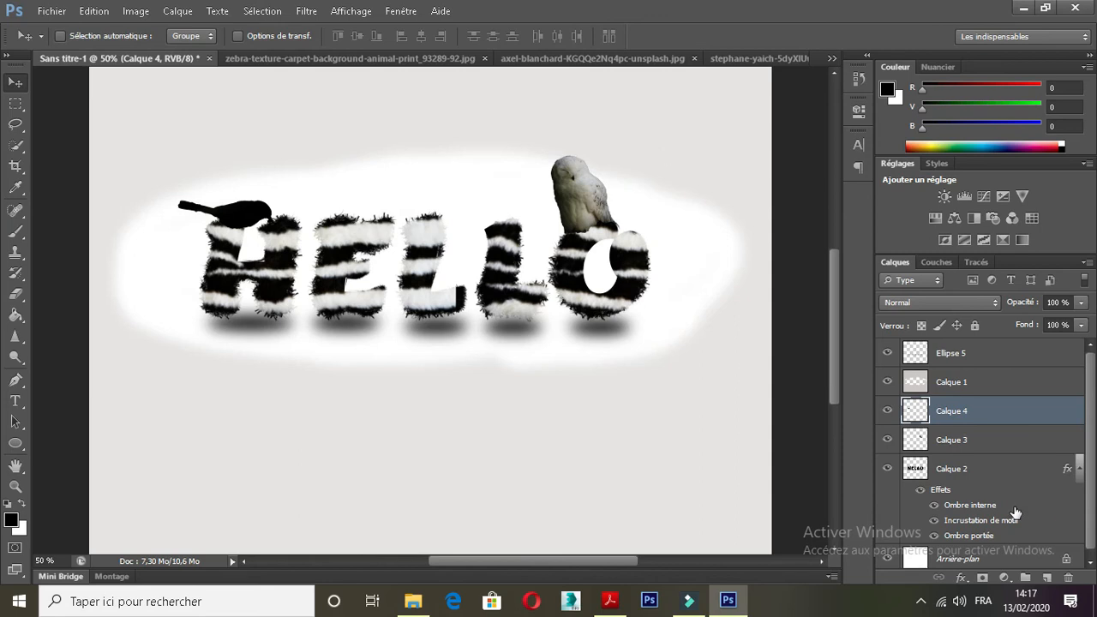
Step: Add a drop shadow (Ombre portée) to the owl layer, Calque 3, keeping the owl in view beside its settings
click(975, 443)
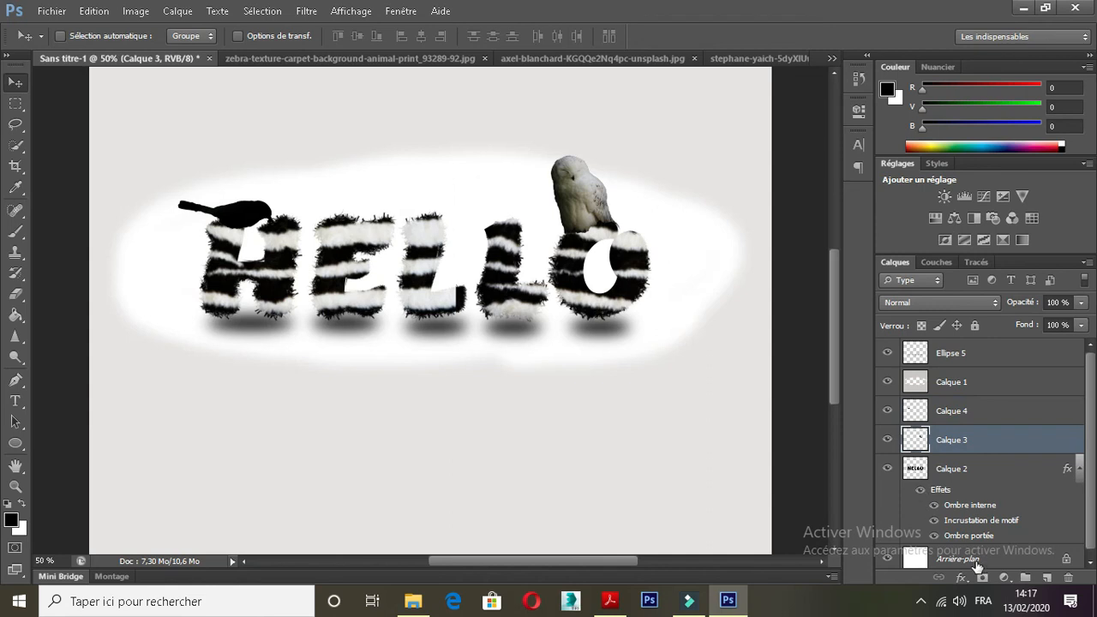
click(963, 579)
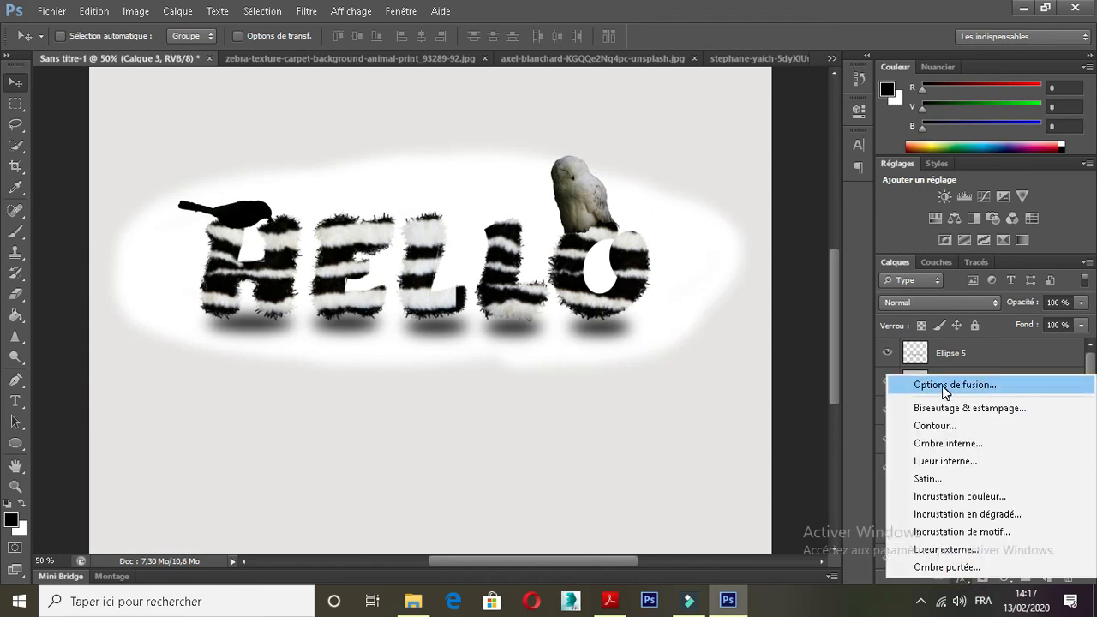
click(938, 568)
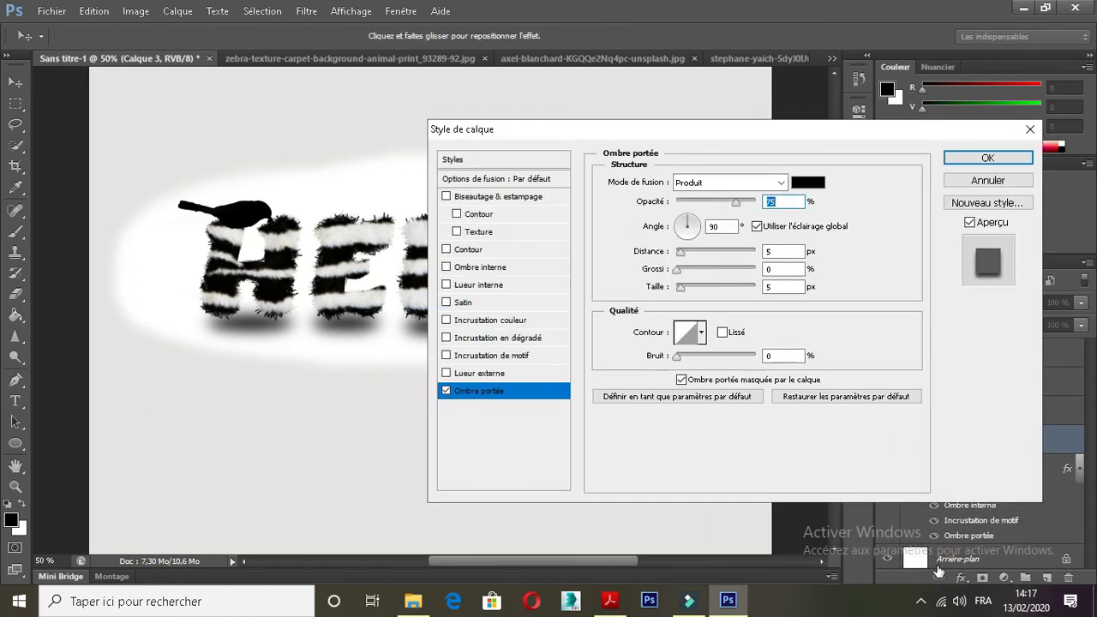
drag(629, 142, 376, 261)
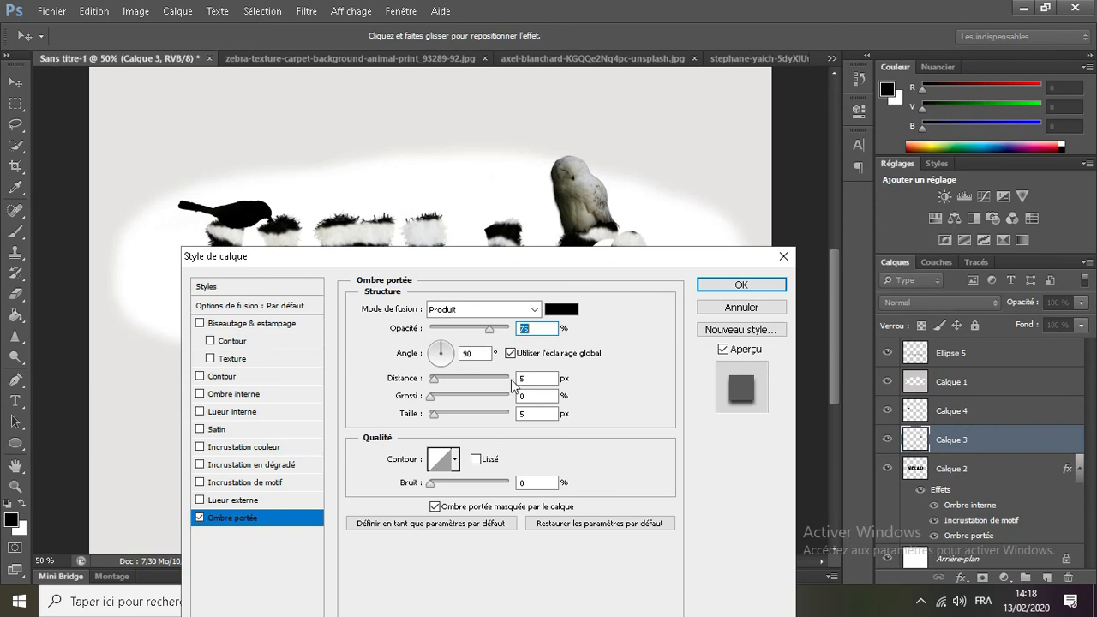
Step: Try the Densité couleur + blend mode on the owl's drop shadow and return to Produit
click(533, 314)
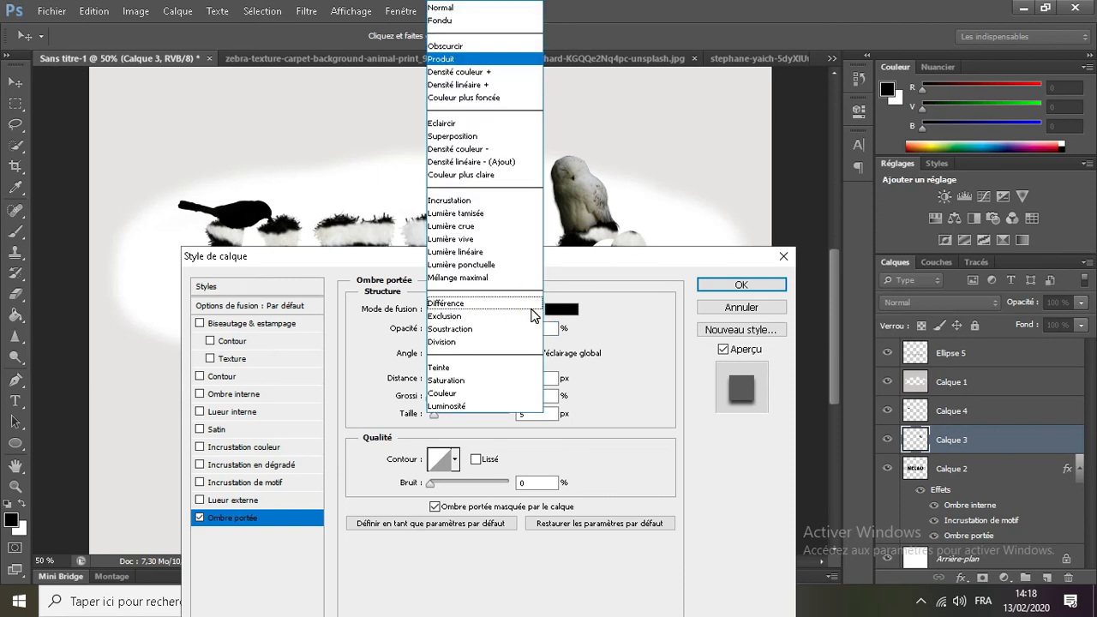
click(469, 74)
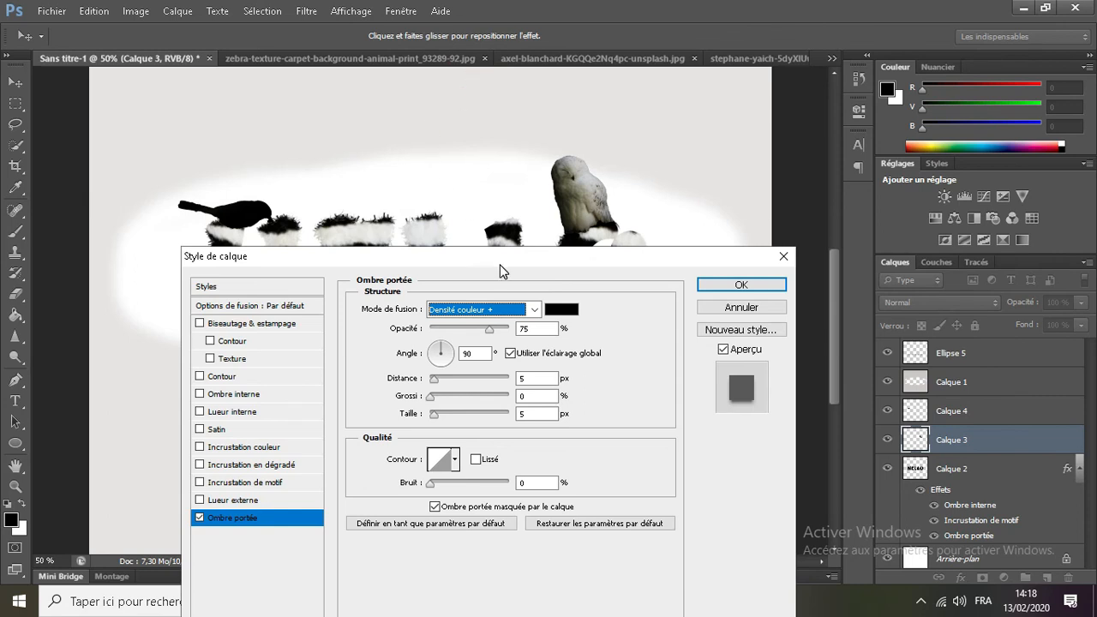
click(534, 308)
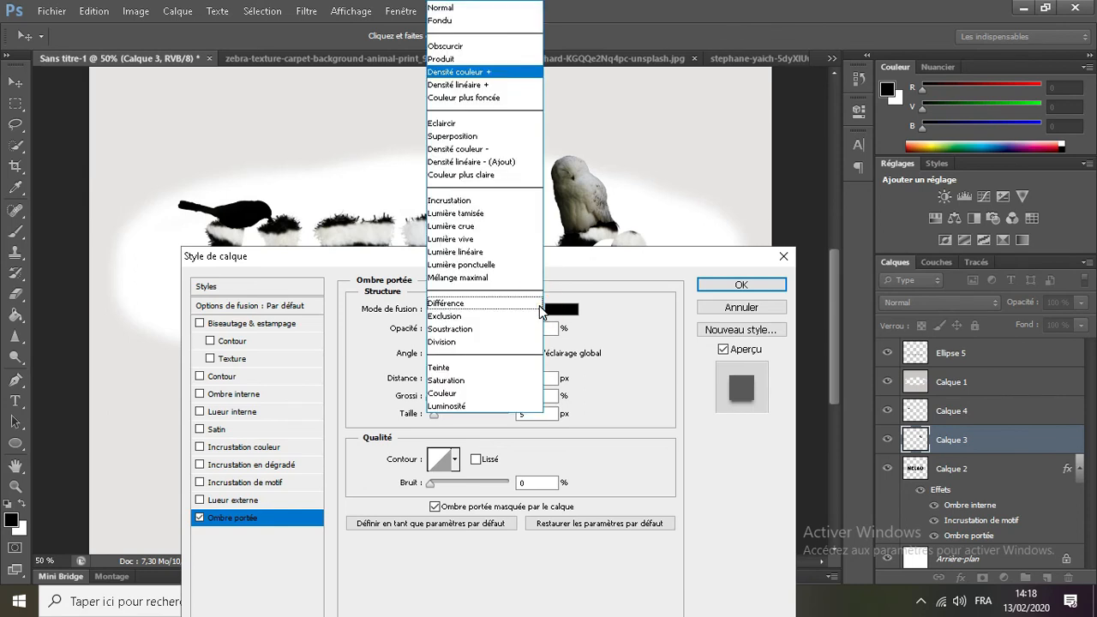
click(441, 58)
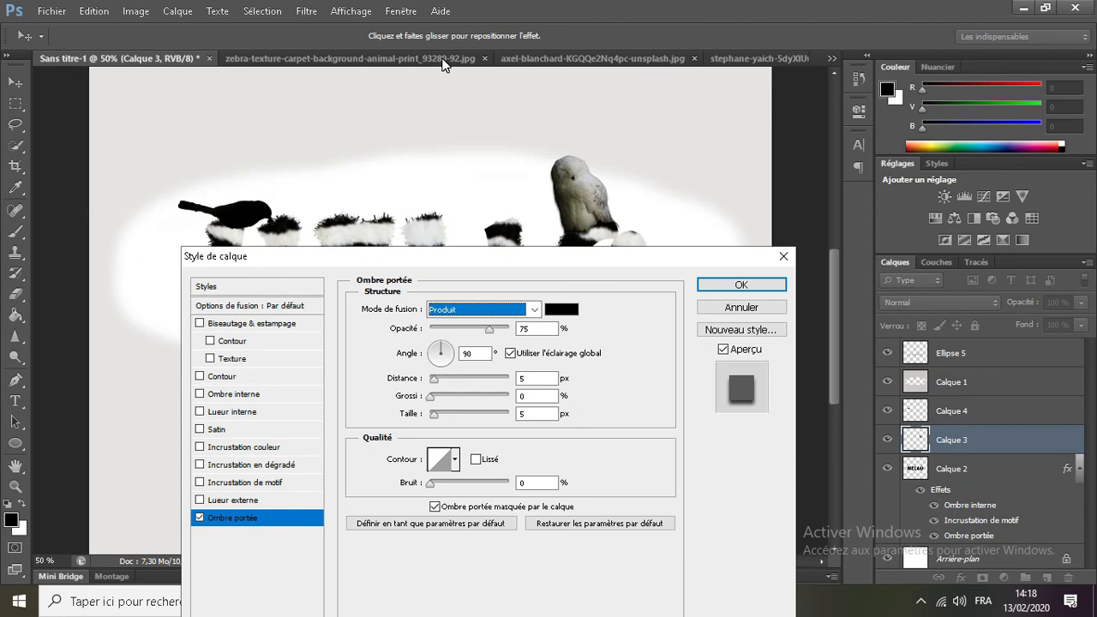
Step: Set the owl's drop shadow opacity to 93% and apply the layer style
click(504, 327)
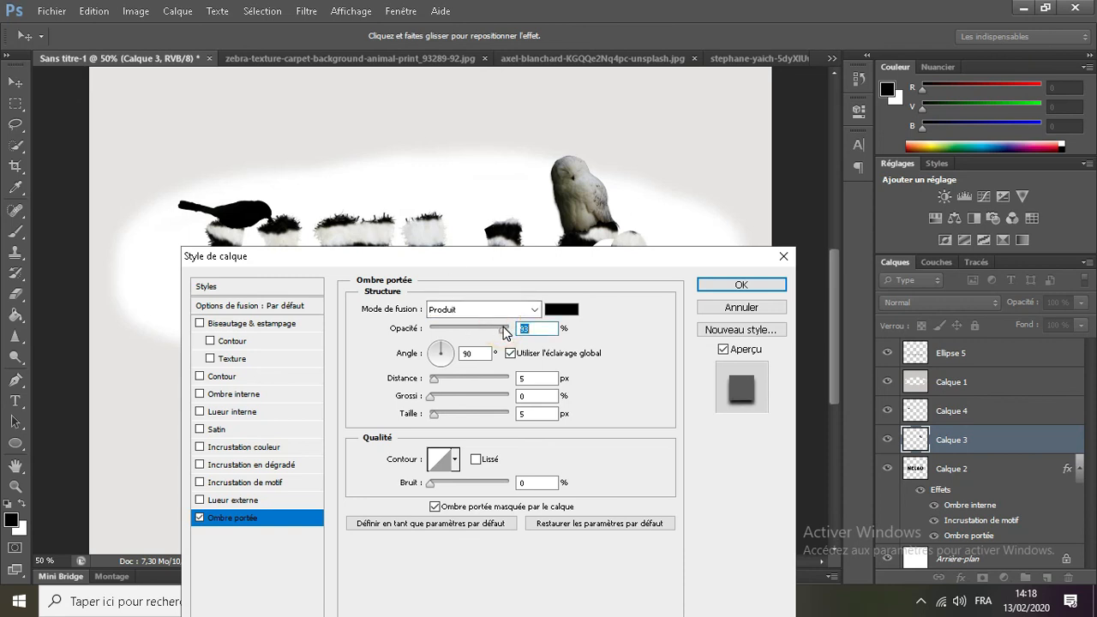
click(737, 286)
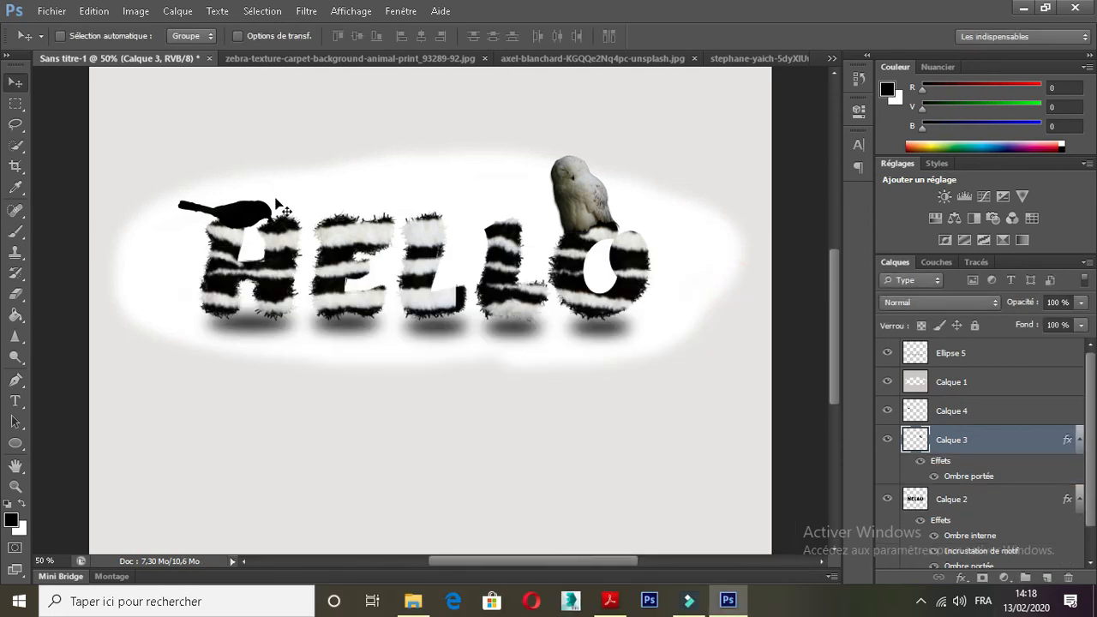
Step: Add a drop shadow (Ombre portée) with 91% opacity to the bird layer, Calque 4
click(941, 406)
click(961, 579)
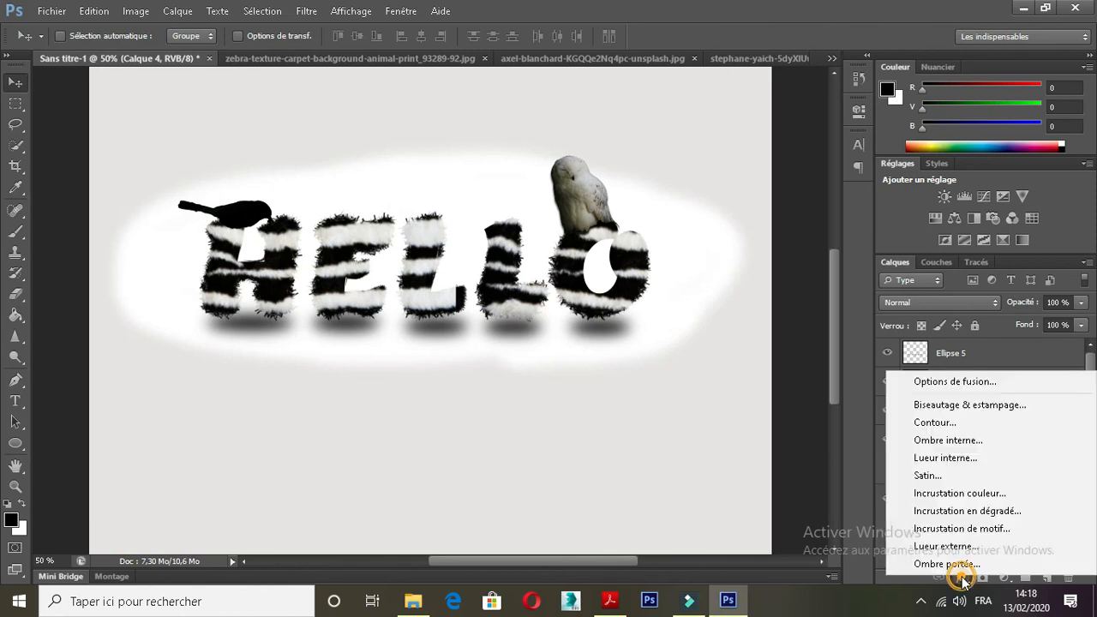
click(960, 566)
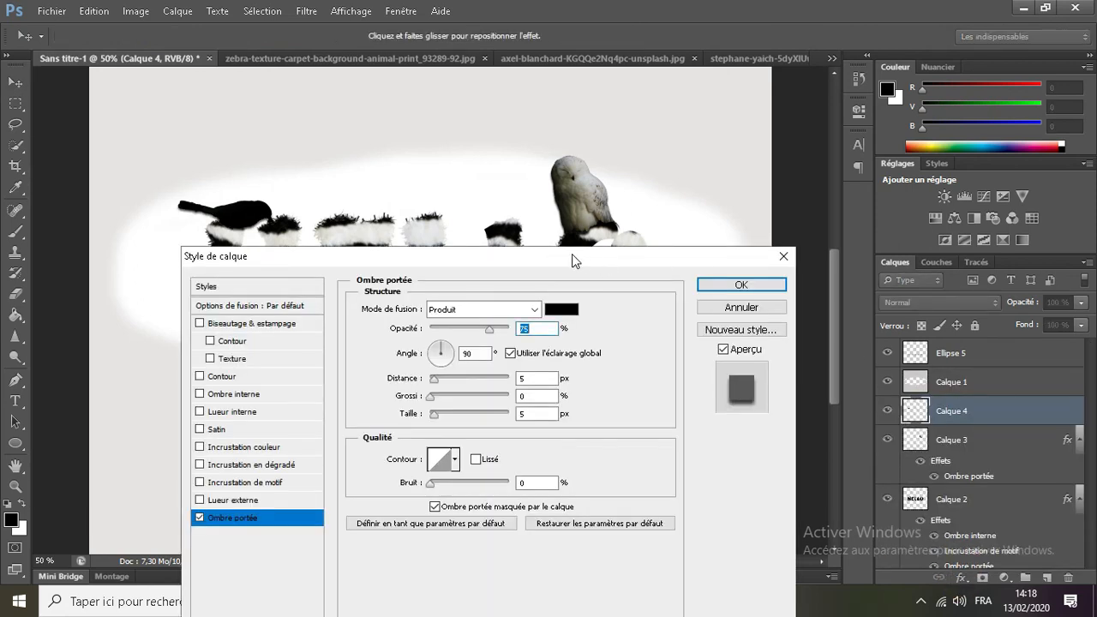
drag(573, 259, 692, 185)
click(661, 257)
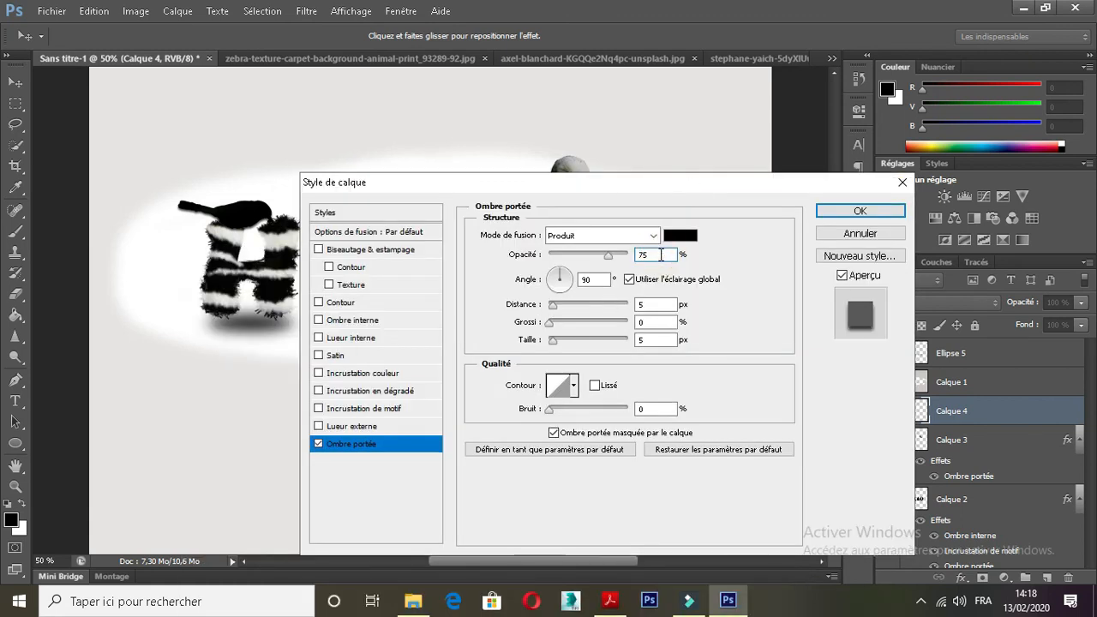
click(620, 256)
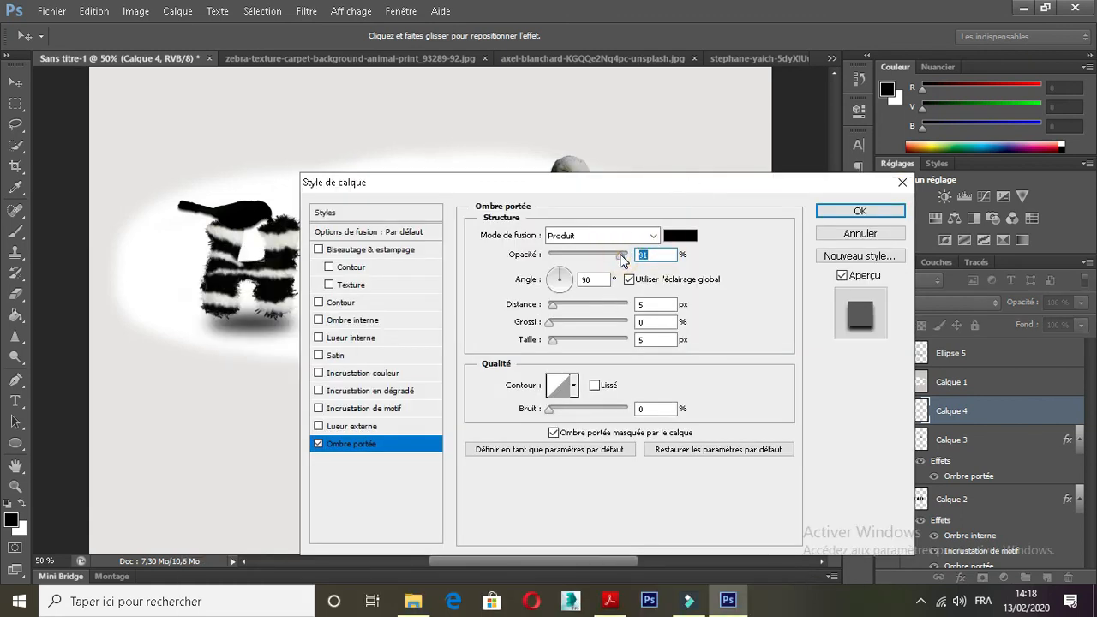
click(832, 212)
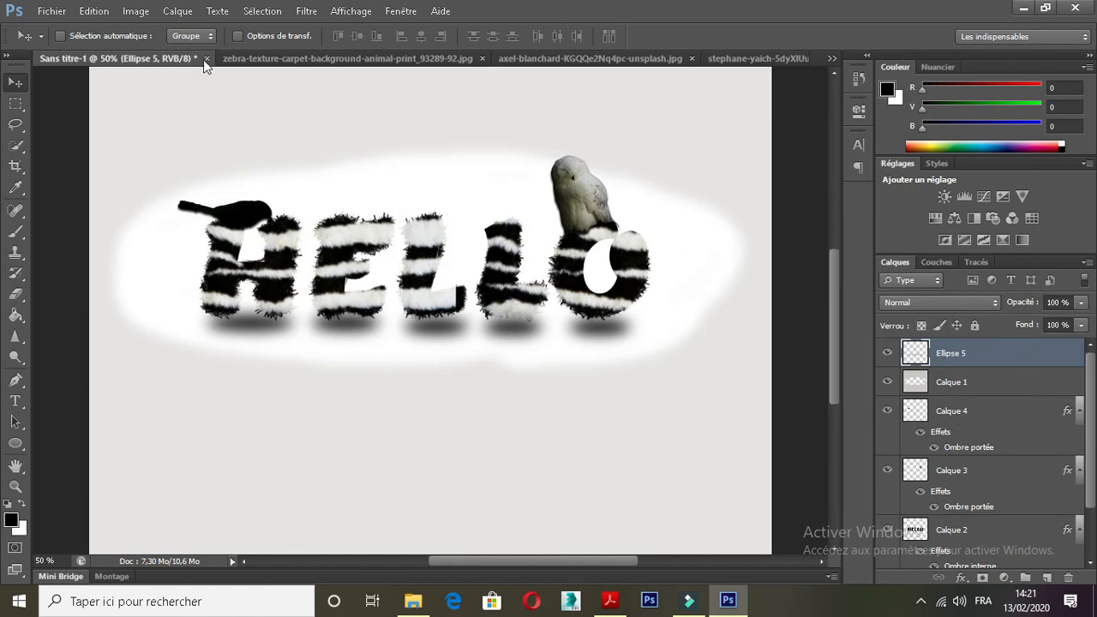
Step: Add a Filtre photo adjustment layer above all layers, using Filtre réchauffant (85) at 20% density
click(181, 13)
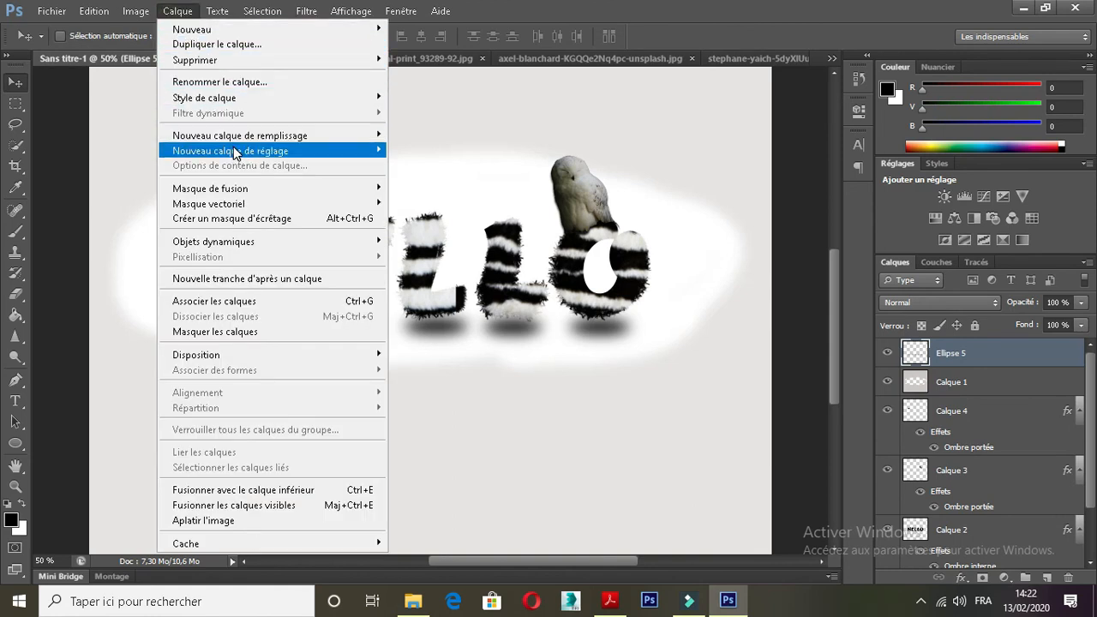
mouse_move(237, 152)
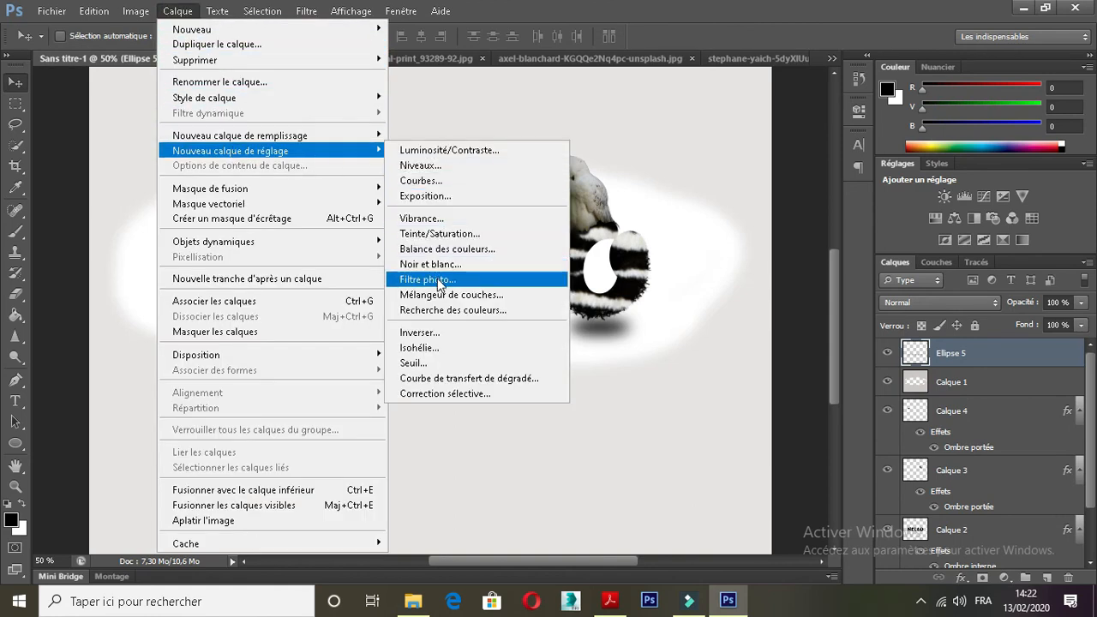
click(437, 281)
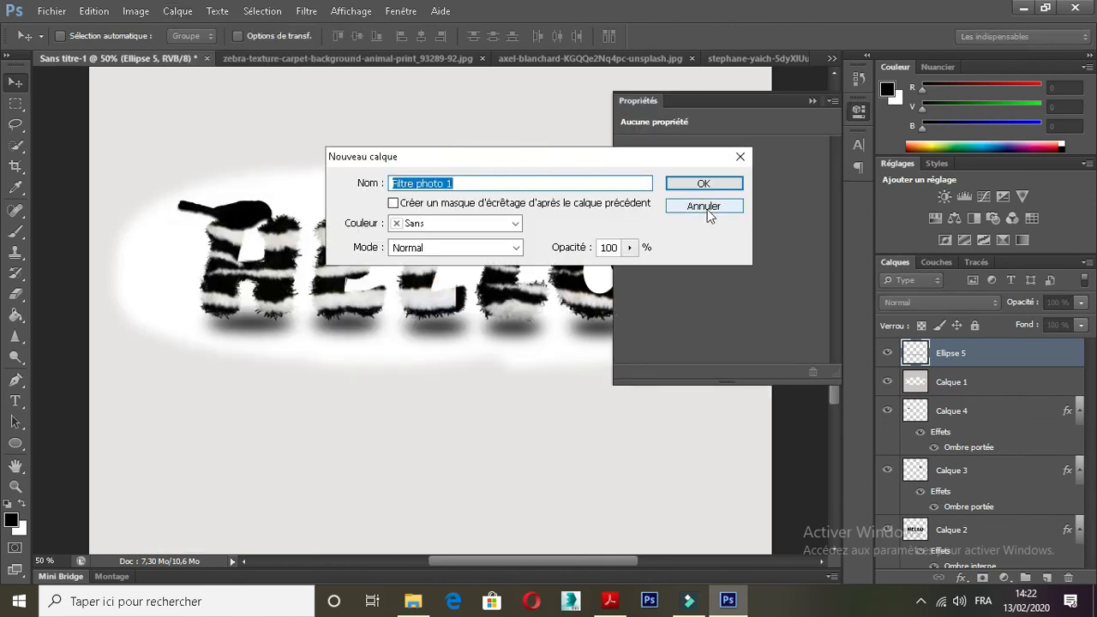
click(703, 186)
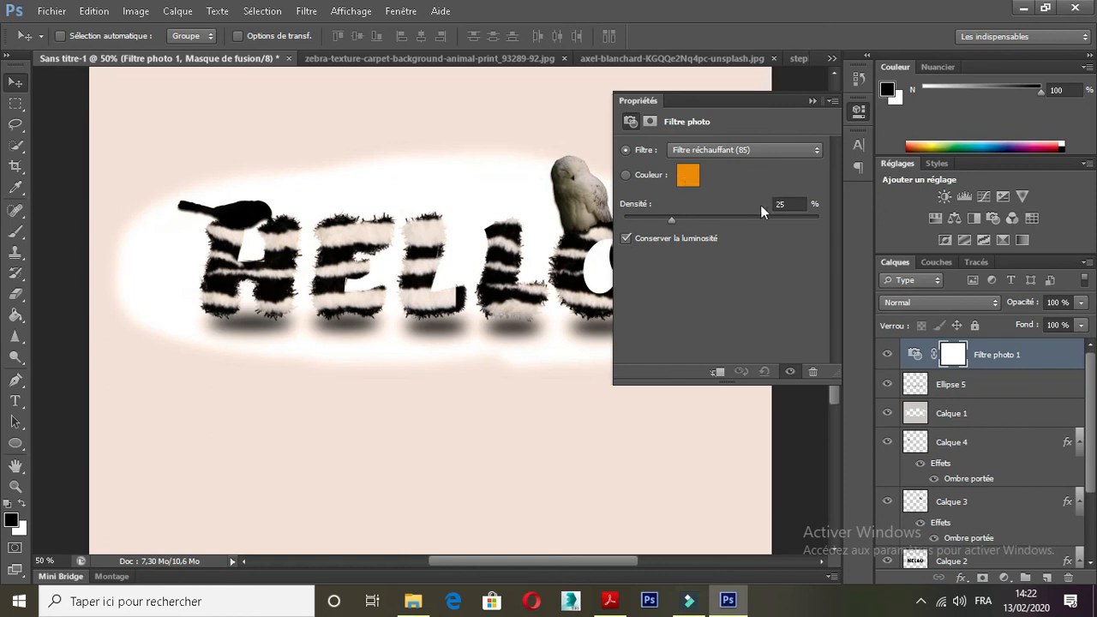
click(783, 205)
key(BackSpace)
text(0)
click(812, 99)
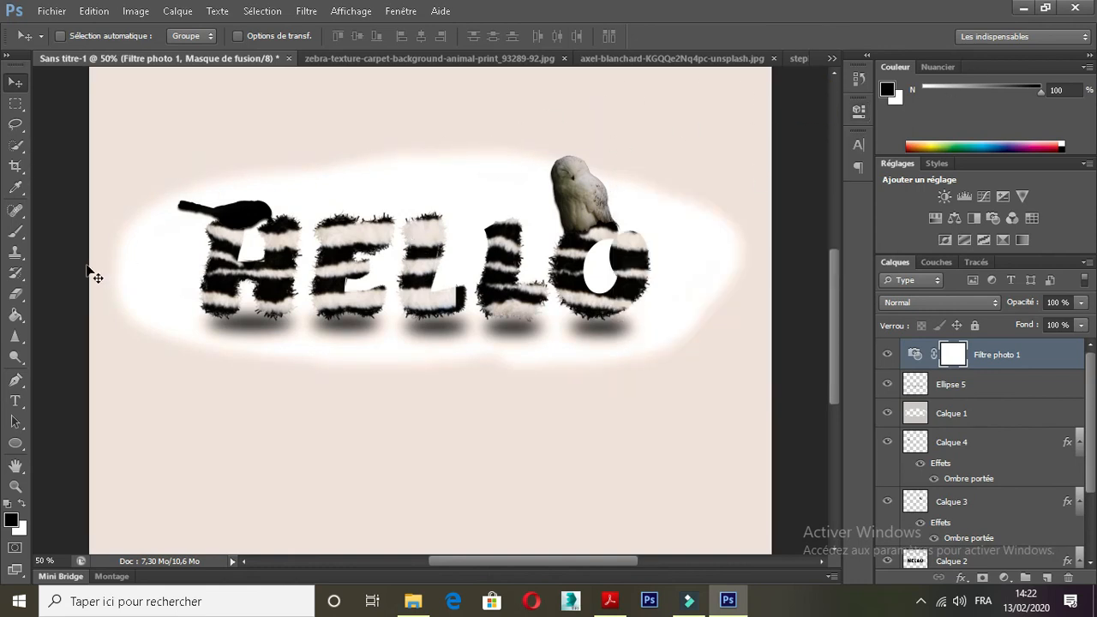